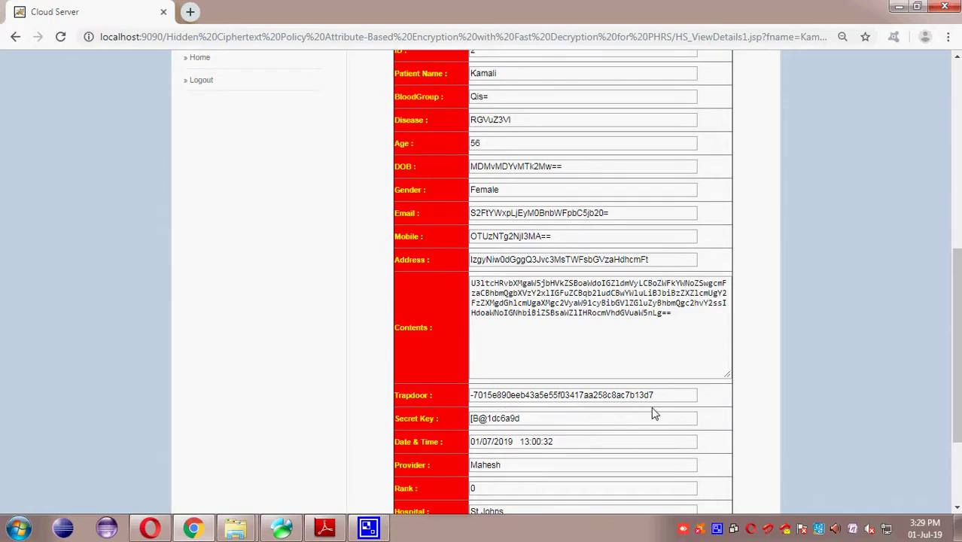
Step: Go back from the encrypted patient record to the Cloud Server welcome page
left_click(13, 37)
left_click(13, 37)
scroll(301, 373, "down", 2)
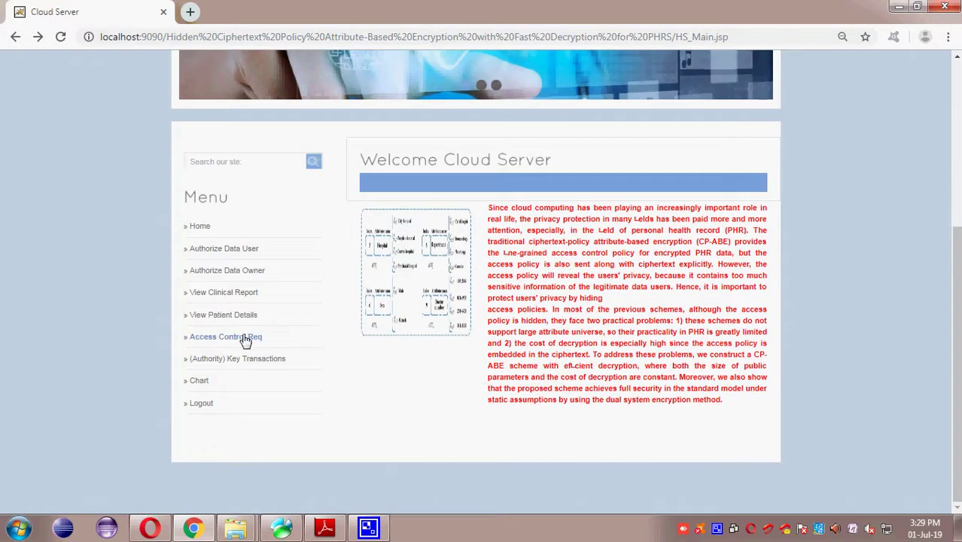
Step: Review the access control requests list, highlighting the request rows
left_click(242, 343)
scroll(242, 346, "down", 2)
left_click_drag(478, 380, 674, 421)
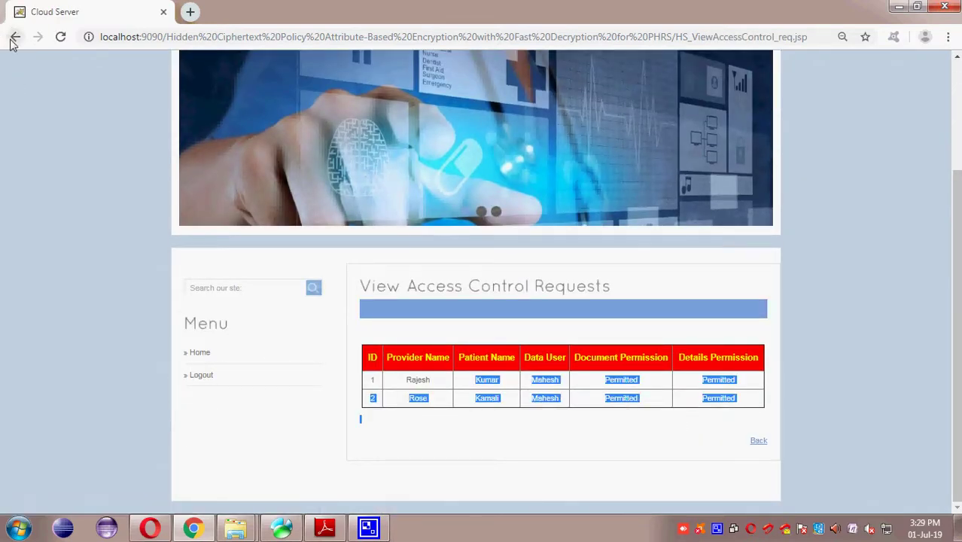
left_click(14, 37)
left_click(239, 338)
scroll(376, 387, "down", 2)
left_click_drag(530, 379, 708, 430)
left_click(16, 37)
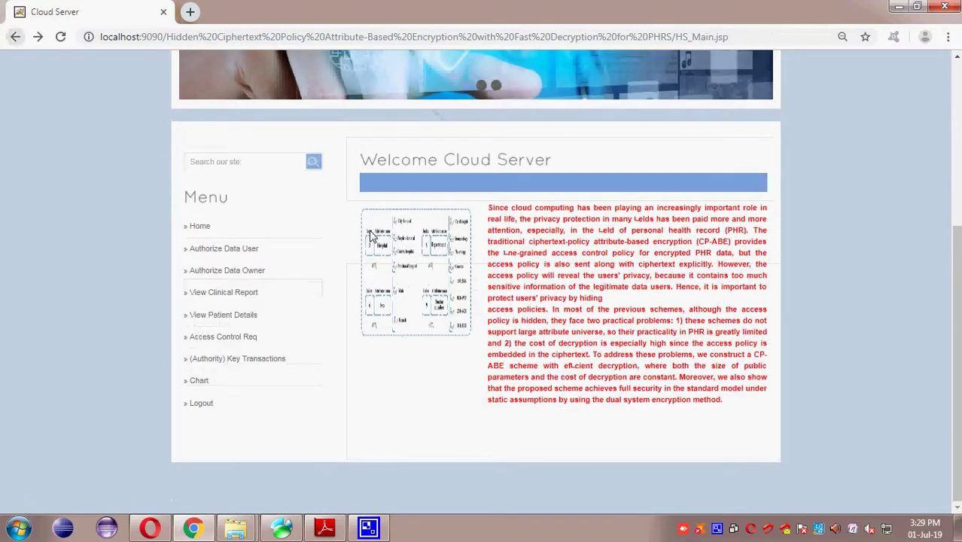
Step: Review the Authority key transactions log, highlighting its rows
left_click(282, 355)
scroll(286, 382, "down", 4)
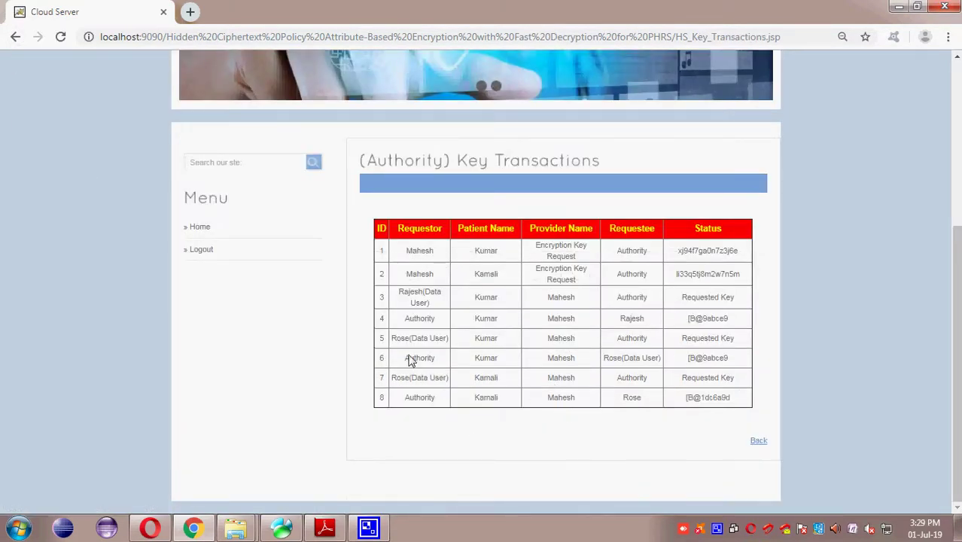
left_click_drag(447, 251, 666, 378)
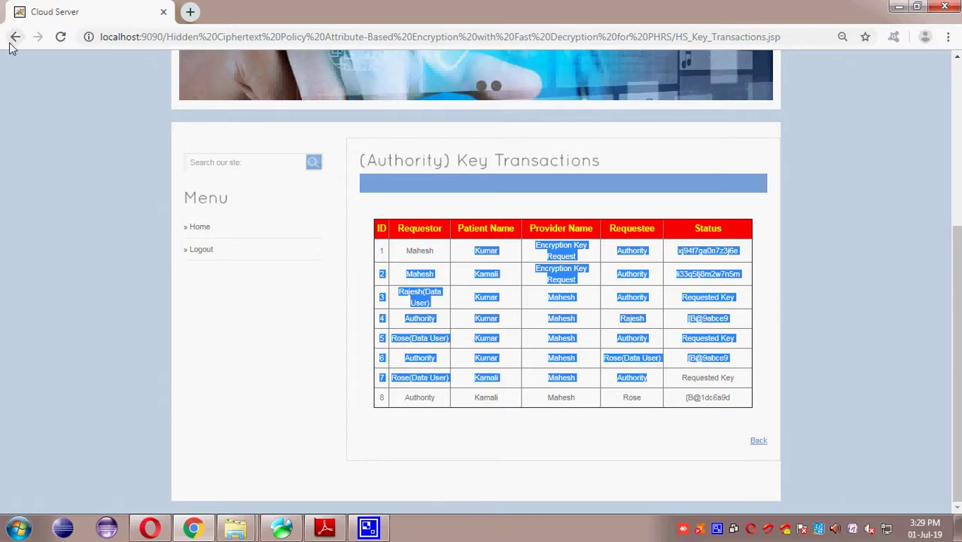
left_click(15, 37)
Step: Check the disease count chart, then open the Logout link in a new tab
left_click(209, 385)
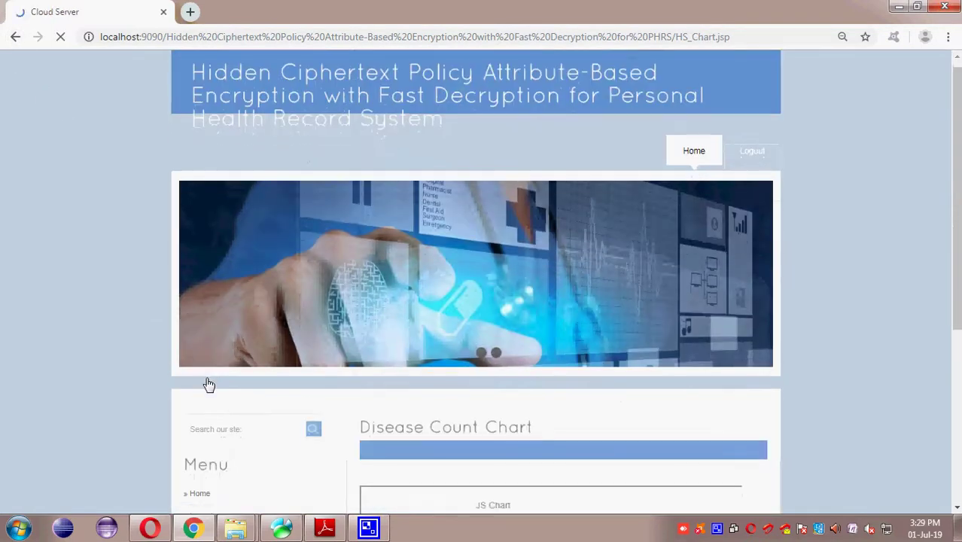
scroll(301, 391, "down", 4)
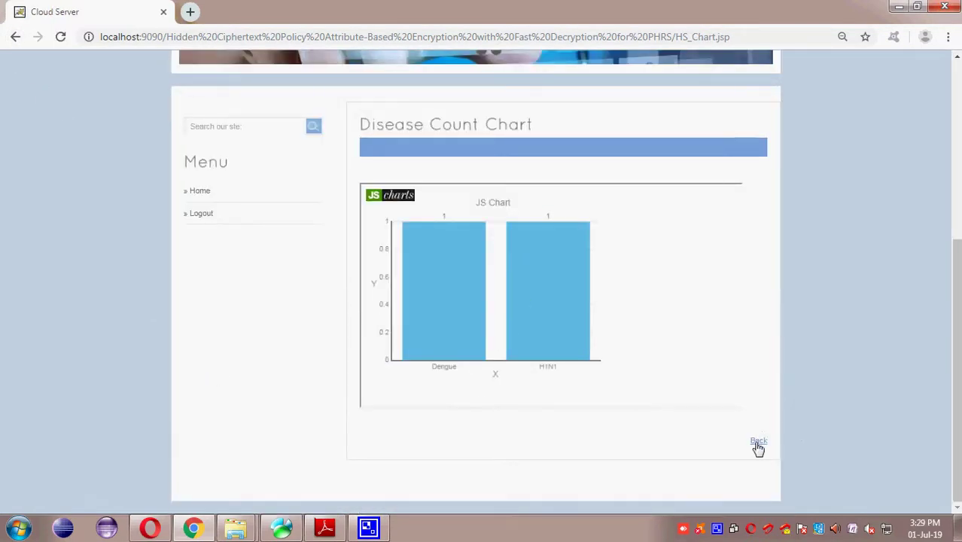
left_click(757, 444)
scroll(530, 434, "down", 3)
right_click(203, 404)
left_click(251, 287)
Step: Log in on the Authority login page with the Authority name and the account password
left_click(248, 12)
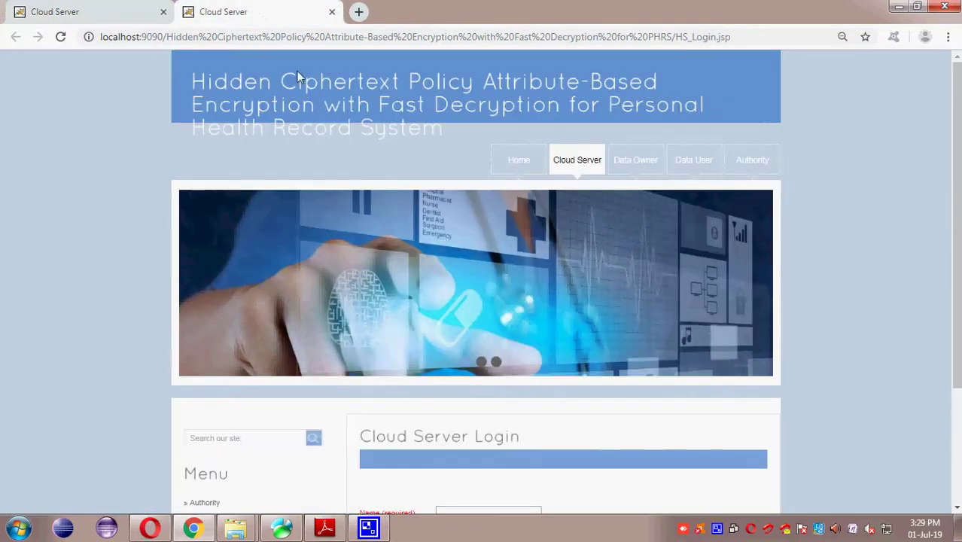
left_click(766, 170)
scroll(468, 332, "down", 2)
left_click(456, 349)
type("A")
left_click(468, 276)
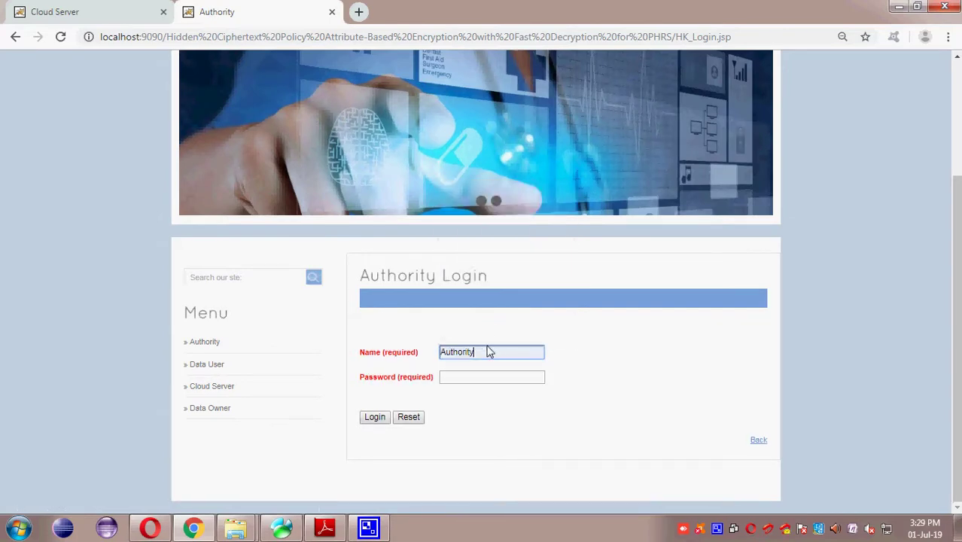
left_click(476, 348)
left_click_drag(476, 347, 365, 346)
key("Tab")
type("authority")
left_click(374, 418)
Step: Check the user details of all three key requesters in Key Requests
scroll(347, 397, "down", 3)
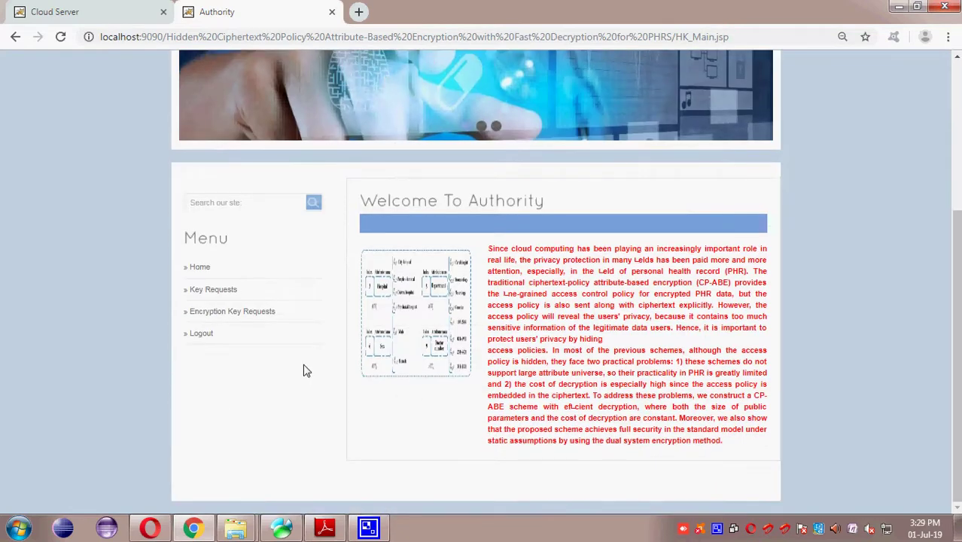
left_click(218, 288)
scroll(218, 294, "down", 3)
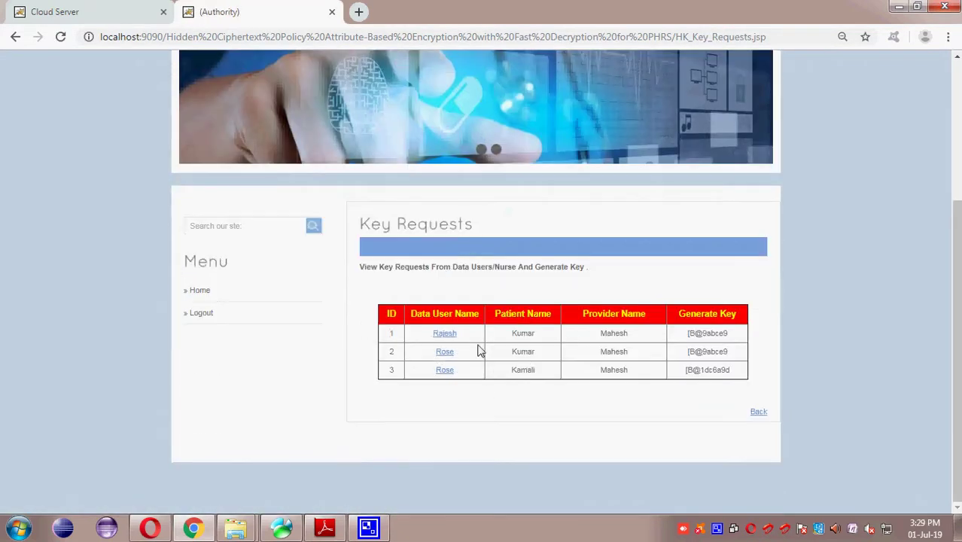
left_click(444, 333)
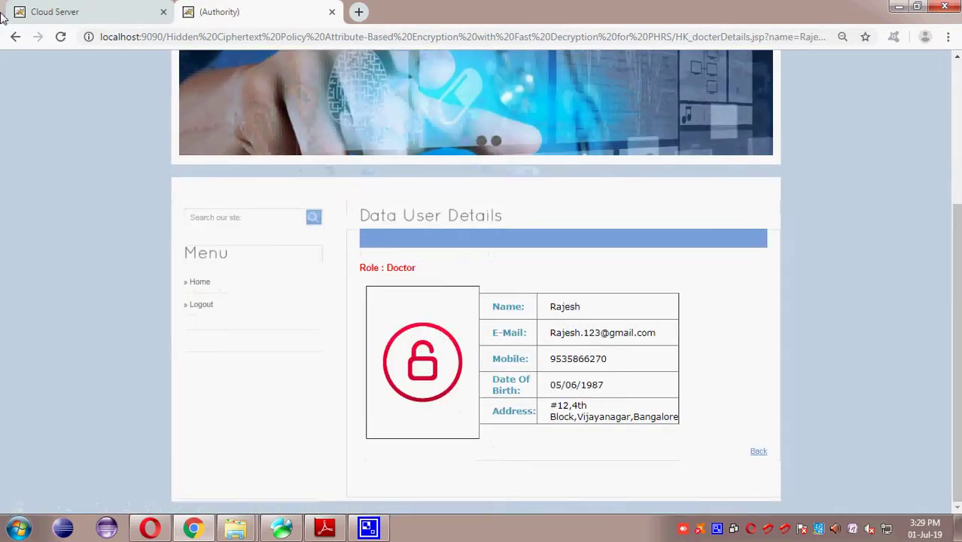
left_click(15, 36)
left_click(447, 352)
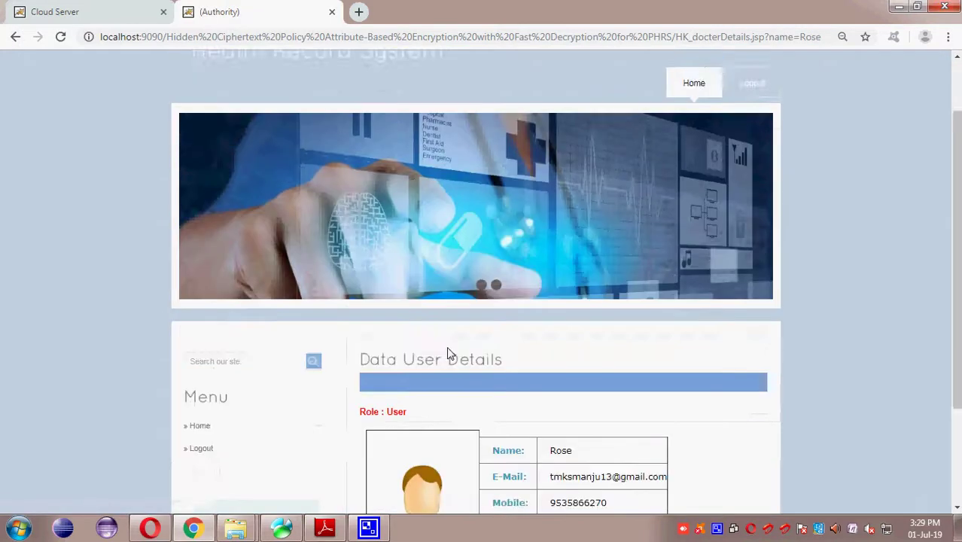
scroll(447, 353, "down", 3)
left_click(15, 36)
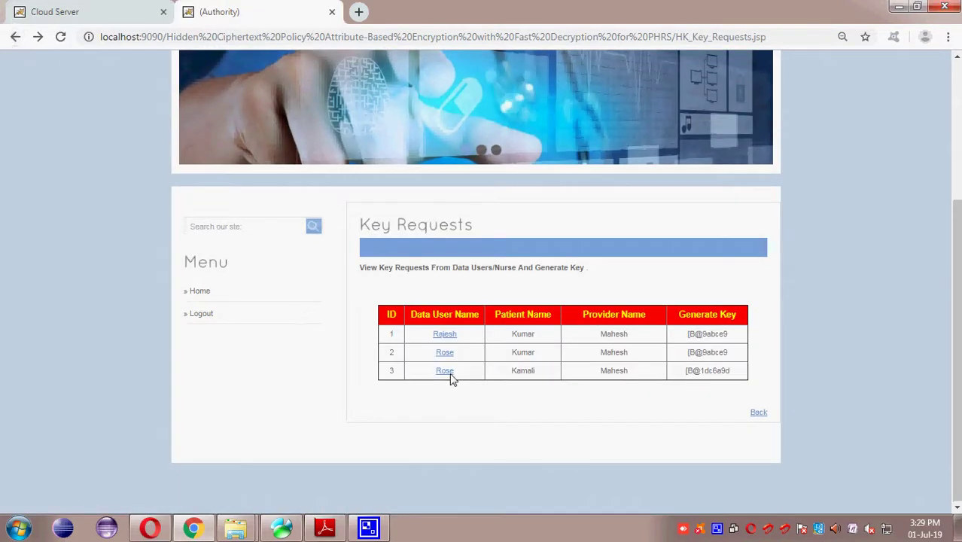
left_click(447, 370)
scroll(614, 376, "down", 3)
left_click(15, 36)
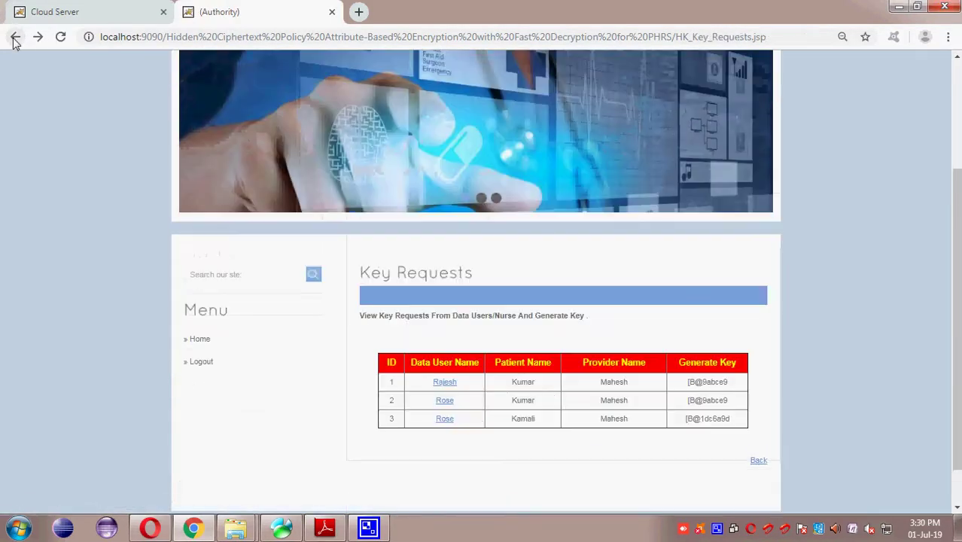
left_click(15, 36)
Step: Review the encryption key requests and the requesting provider's details
left_click(199, 309)
scroll(464, 410, "down", 2)
left_click(452, 396)
scroll(452, 399, "down", 3)
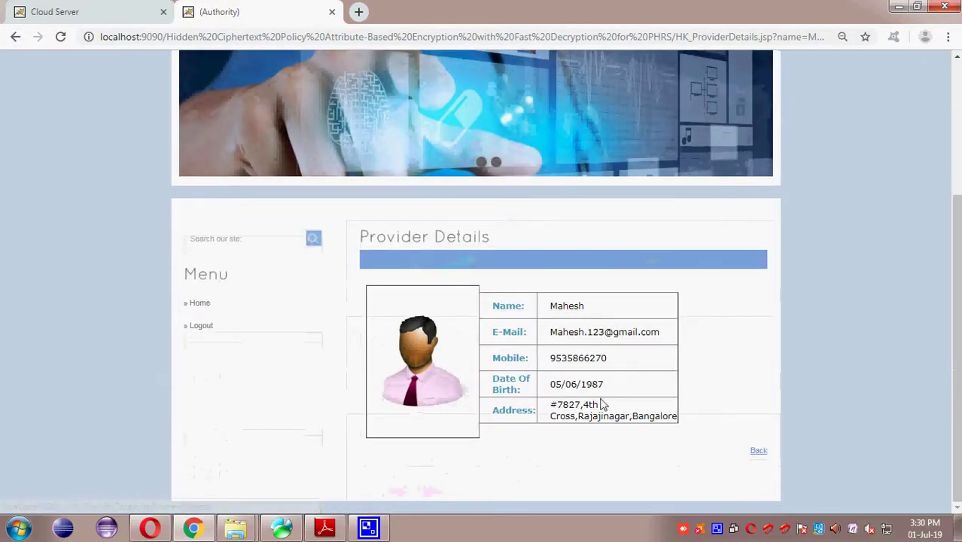
left_click(15, 36)
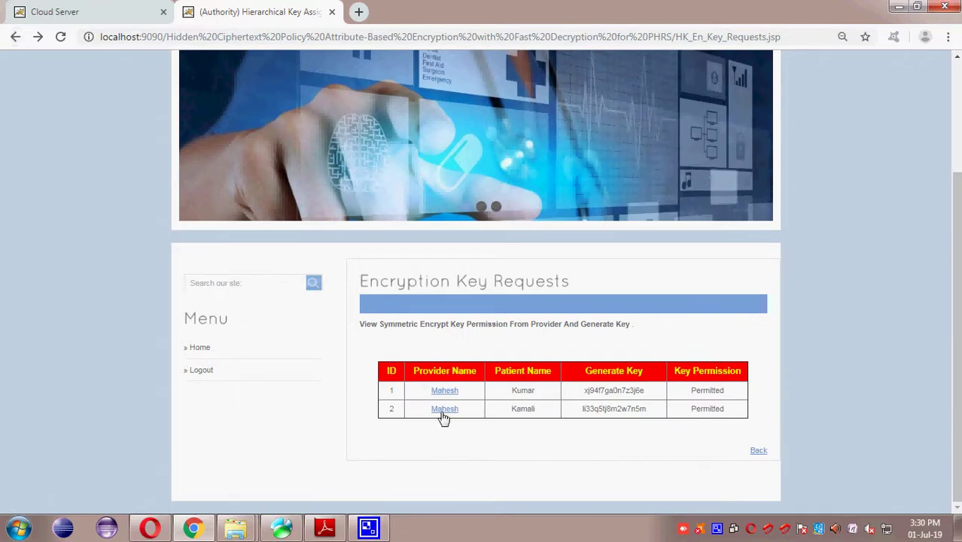
left_click(444, 413)
scroll(608, 343, "down", 3)
left_click(758, 451)
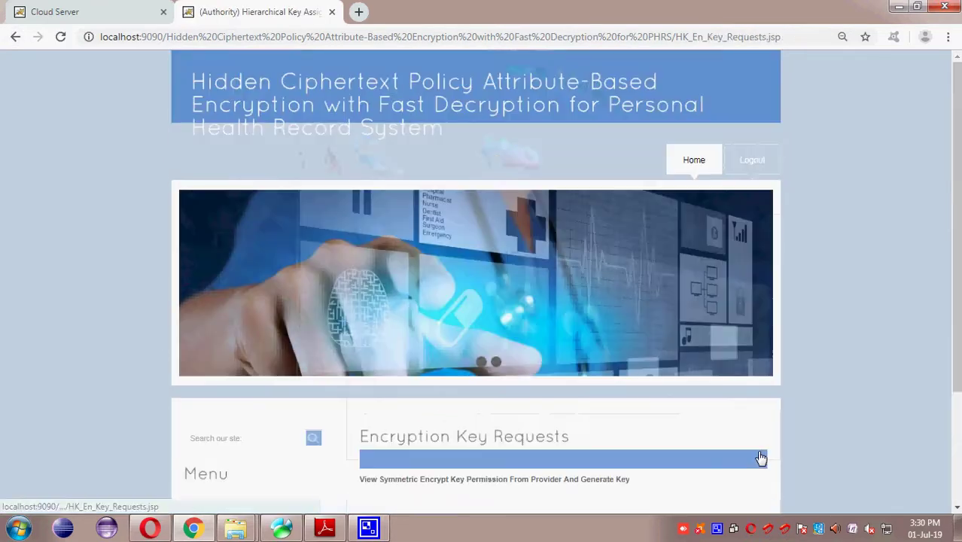
scroll(757, 456, "down", 3)
left_click(759, 455)
Step: Open the Authority Logout link in a new tab
scroll(761, 456, "down", 3)
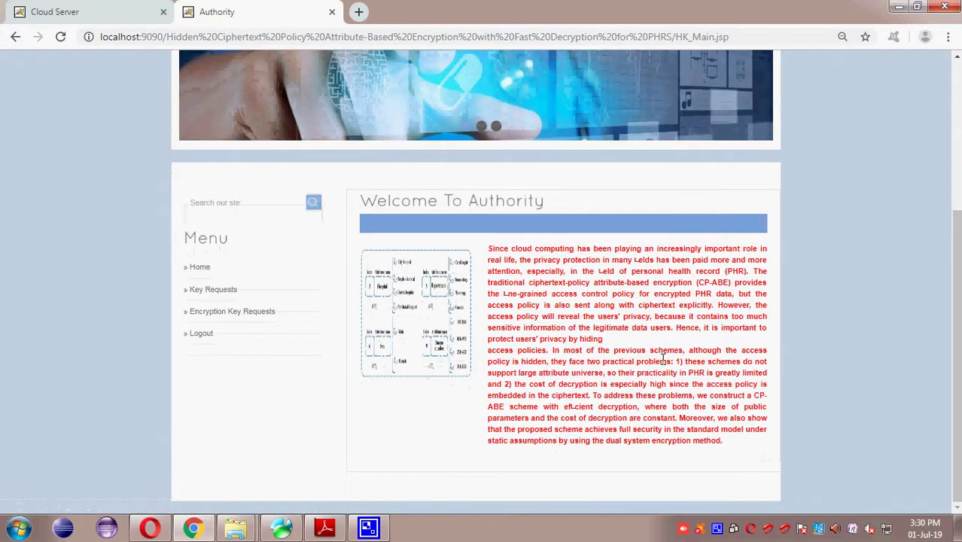
right_click(202, 335)
left_click(248, 344)
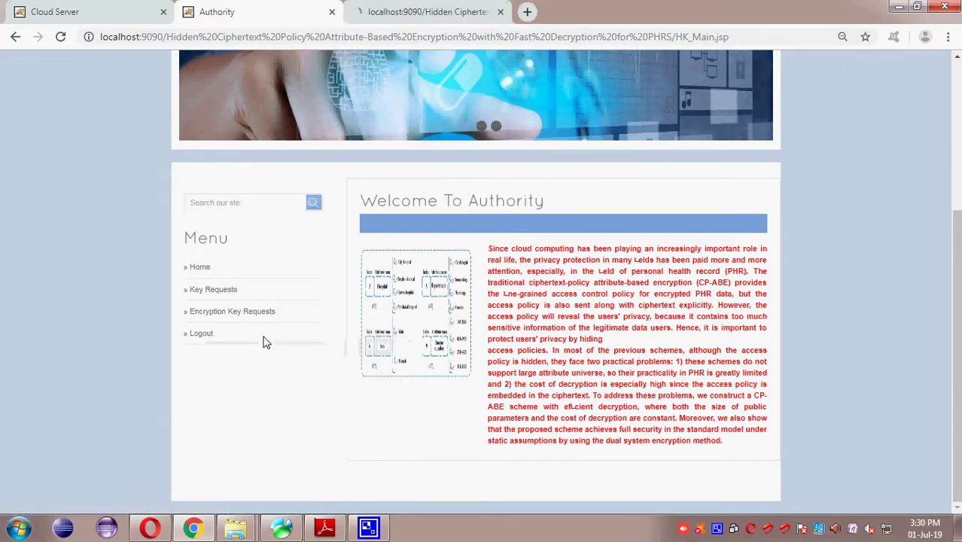
Step: Open the Data Owner registration form in the new tab
left_click(405, 15)
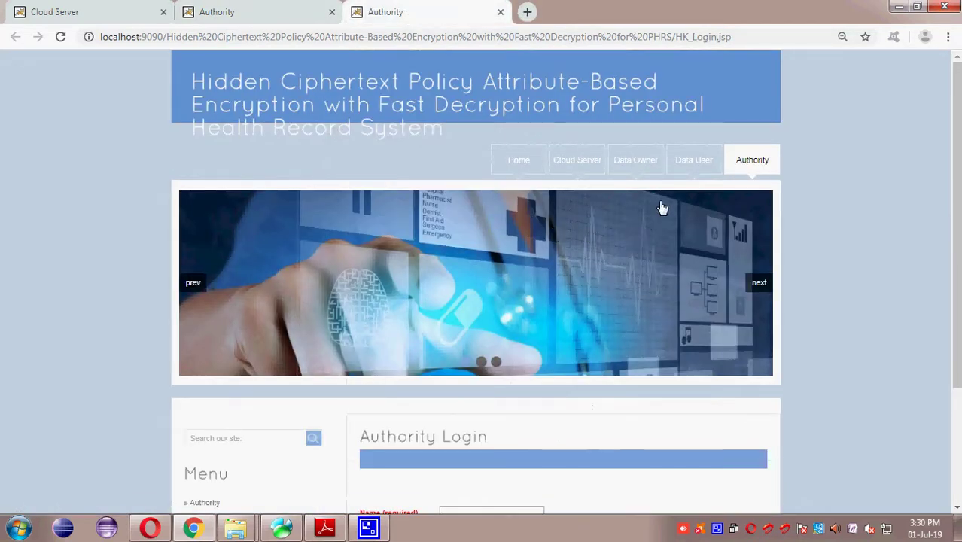
left_click(637, 159)
scroll(620, 308, "down", 2)
left_click(479, 418)
scroll(497, 400, "down", 3)
Step: Fill in the owner's name, password, e-mail and mobile number from saved suggestions
left_click(541, 156)
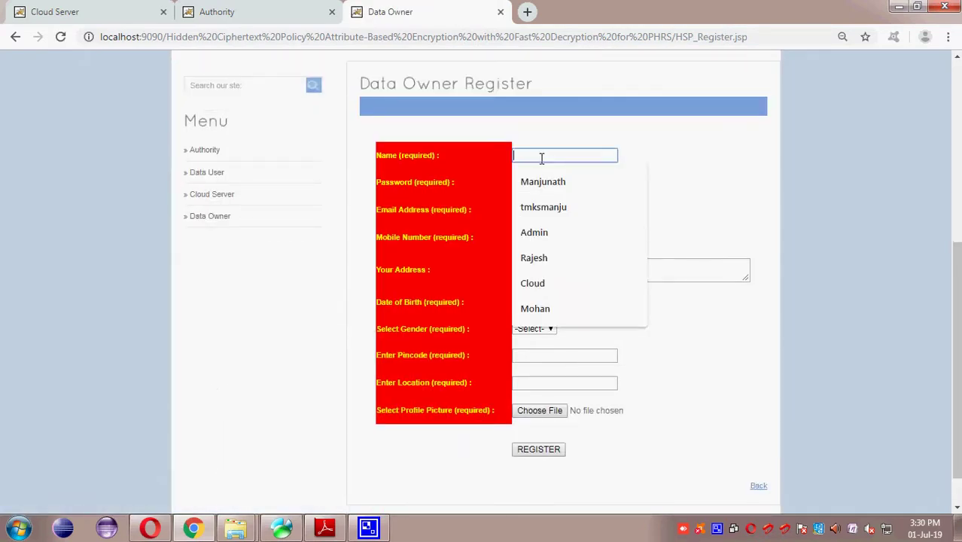
key("Down")
key("Tab")
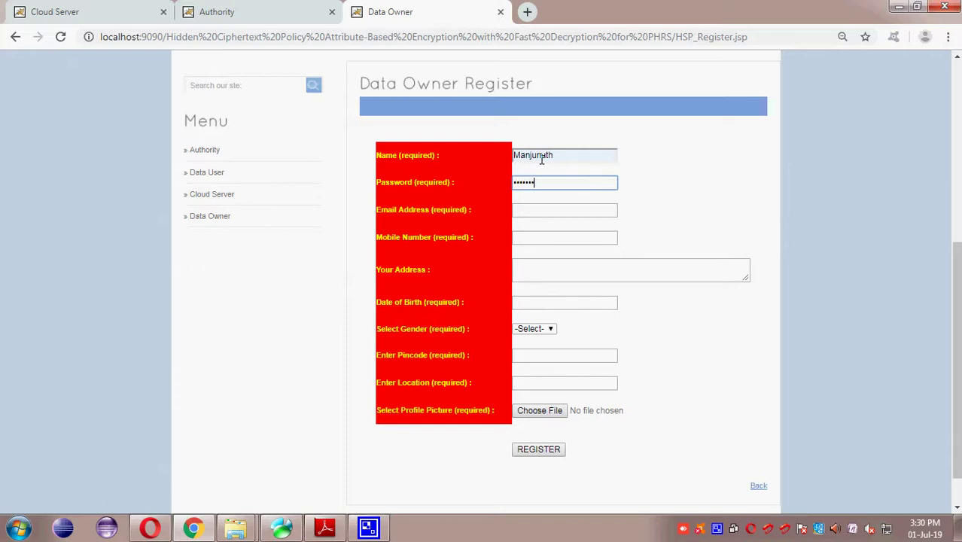
key("Tab")
type("tmks")
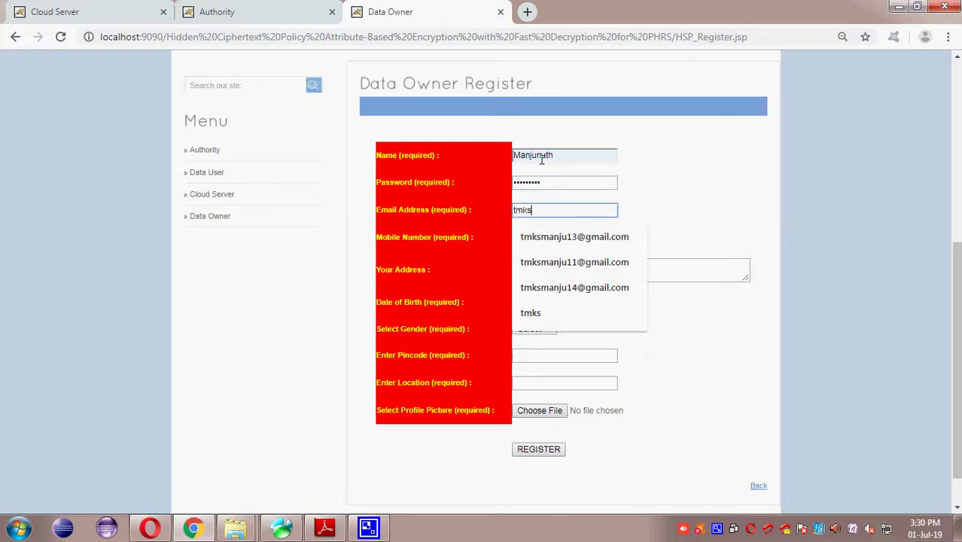
key("Down")
key("Tab")
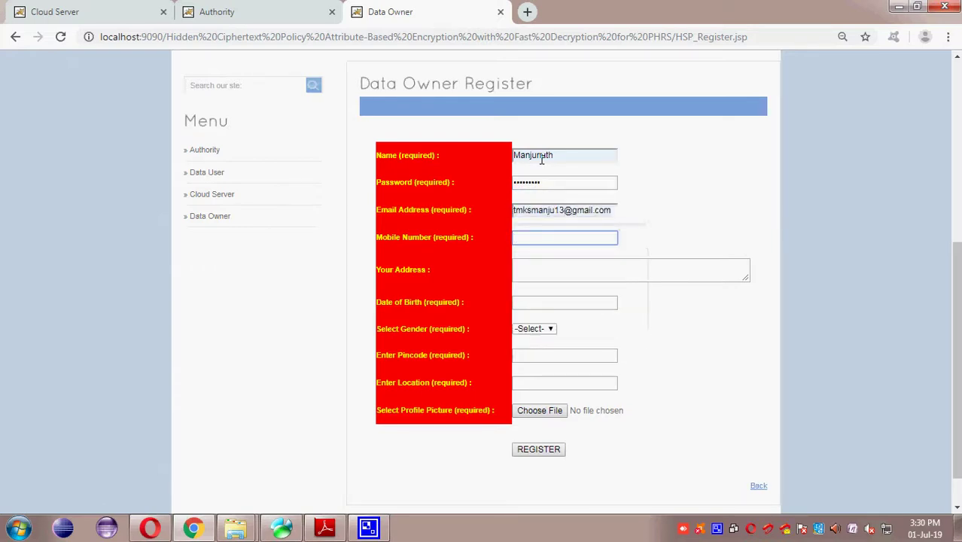
type("9")
key("Down")
key("Tab")
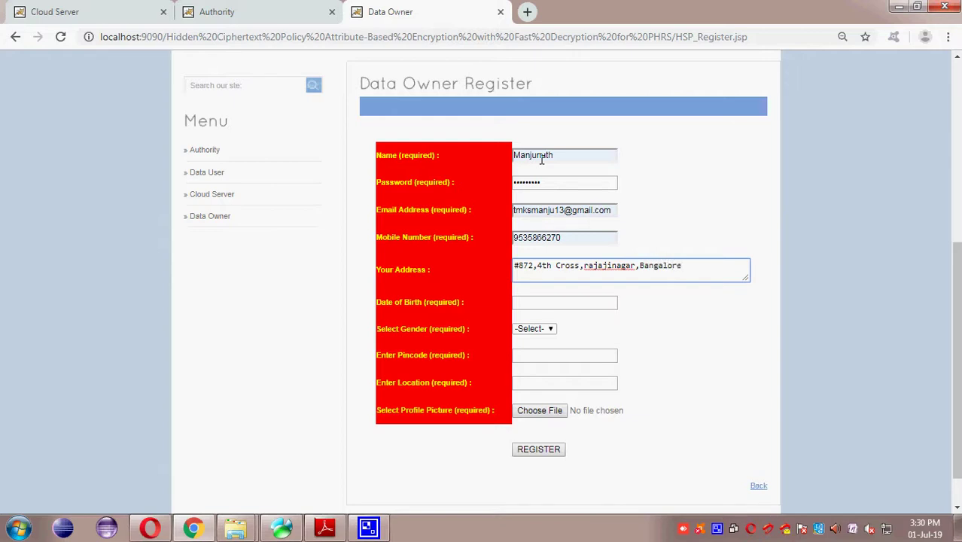
Step: Enter the address and date of birth, set gender Male, and fill pincode and location Bangalore
type("21")
key("Tab")
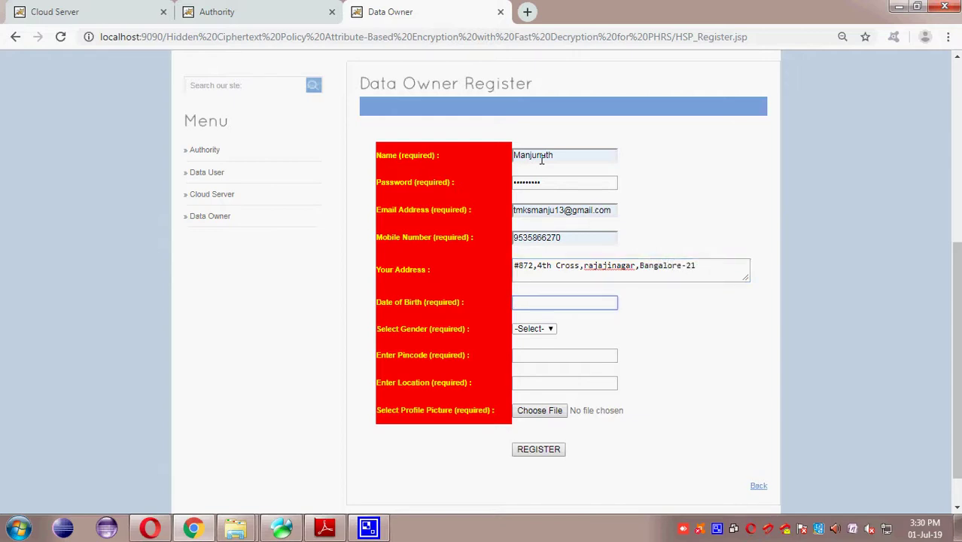
type("0")
key("Down")
key("Return")
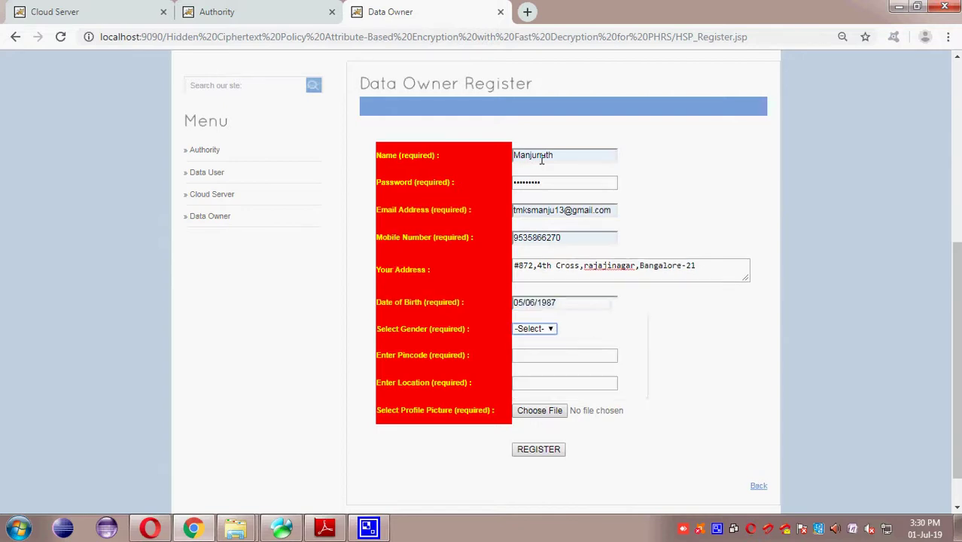
left_click(532, 331)
left_click(544, 350)
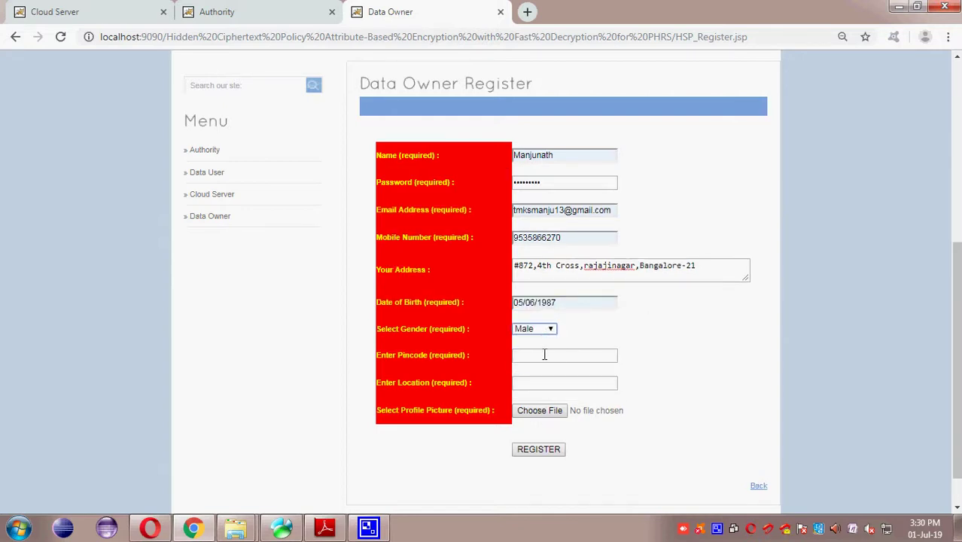
left_click(544, 355)
left_click(560, 207)
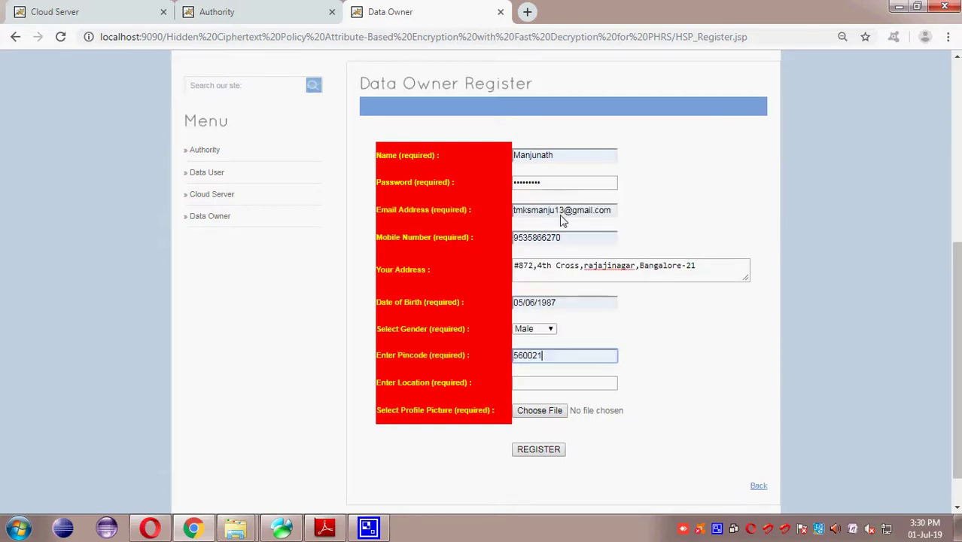
left_click(548, 382)
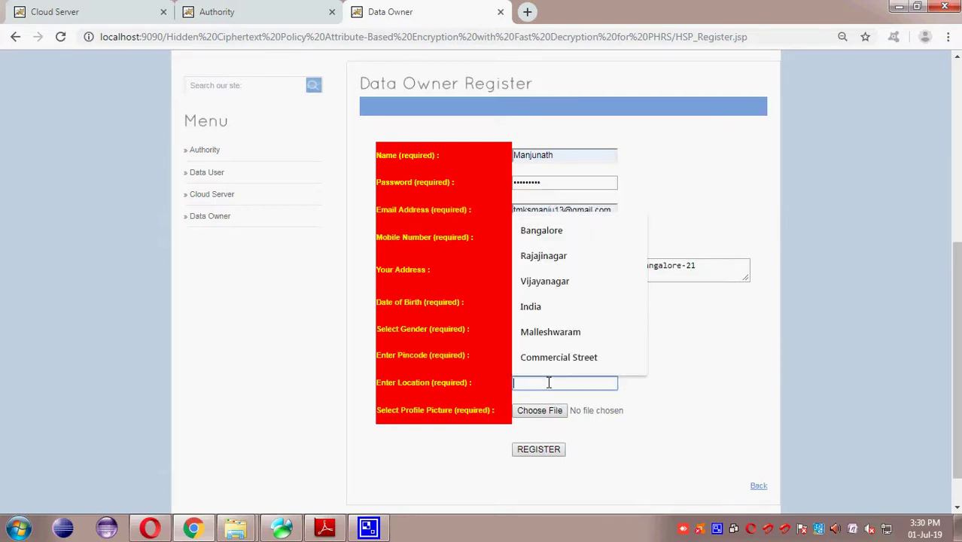
left_click(560, 230)
Step: Choose images (3).png from the images folder as the profile picture
left_click(539, 411)
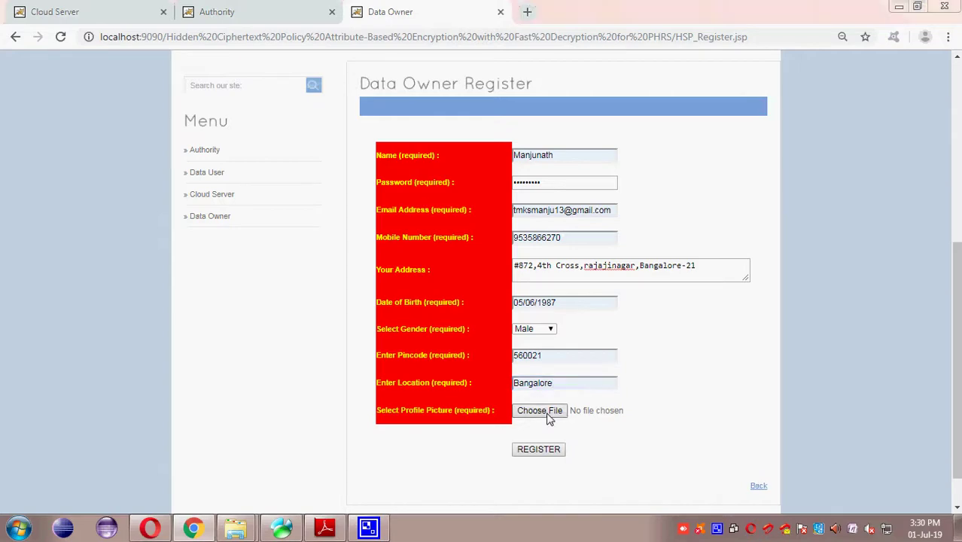
left_click(153, 34)
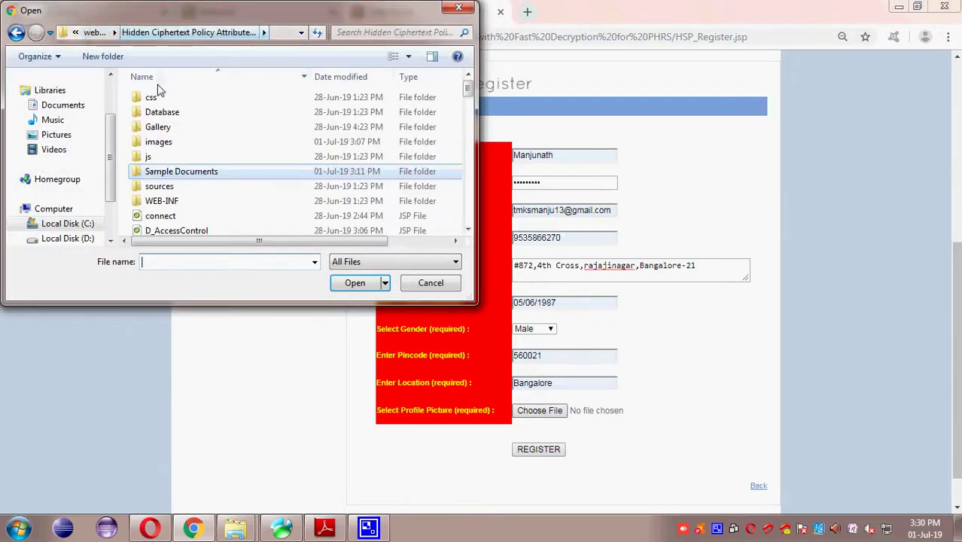
double_click(161, 141)
left_click(414, 184)
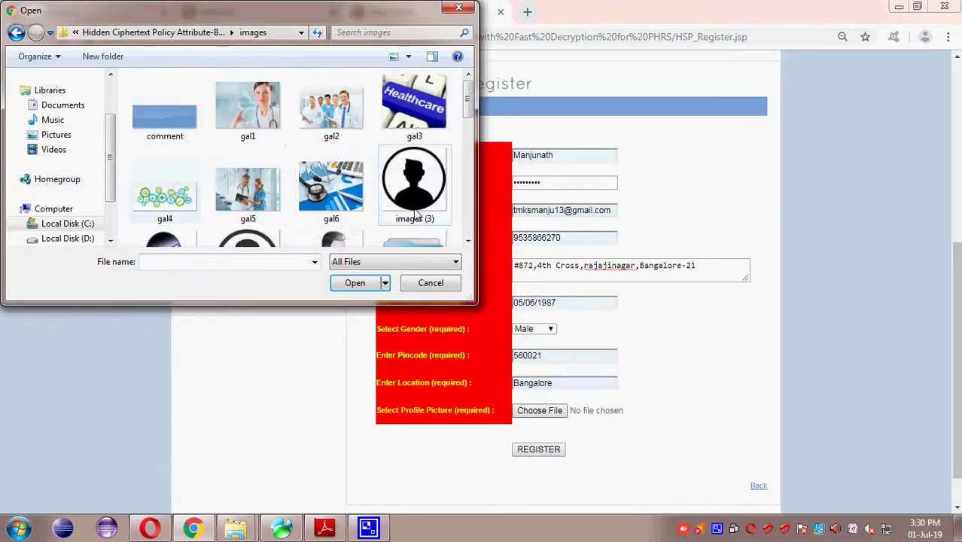
left_click(357, 283)
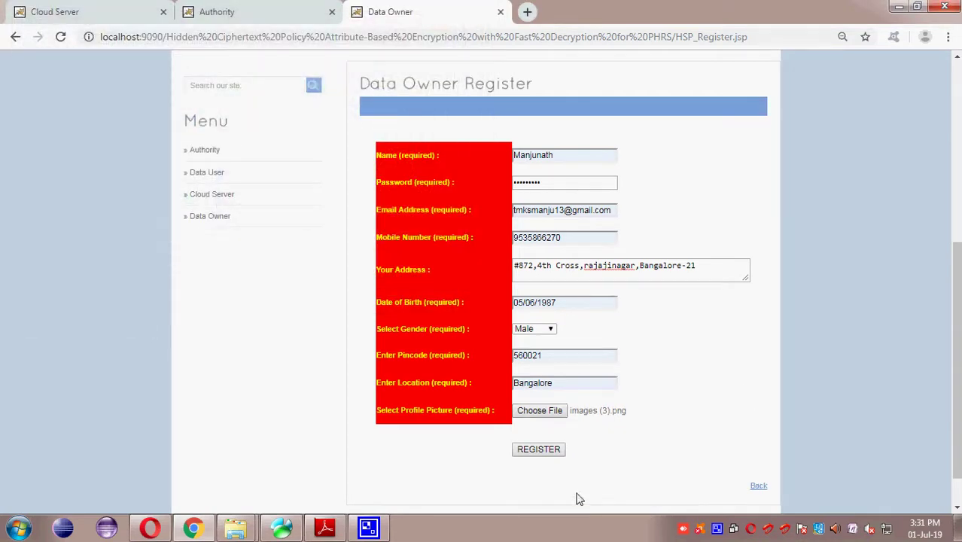
Step: Submit the registration and open the Data Owner login page from Home
left_click(539, 450)
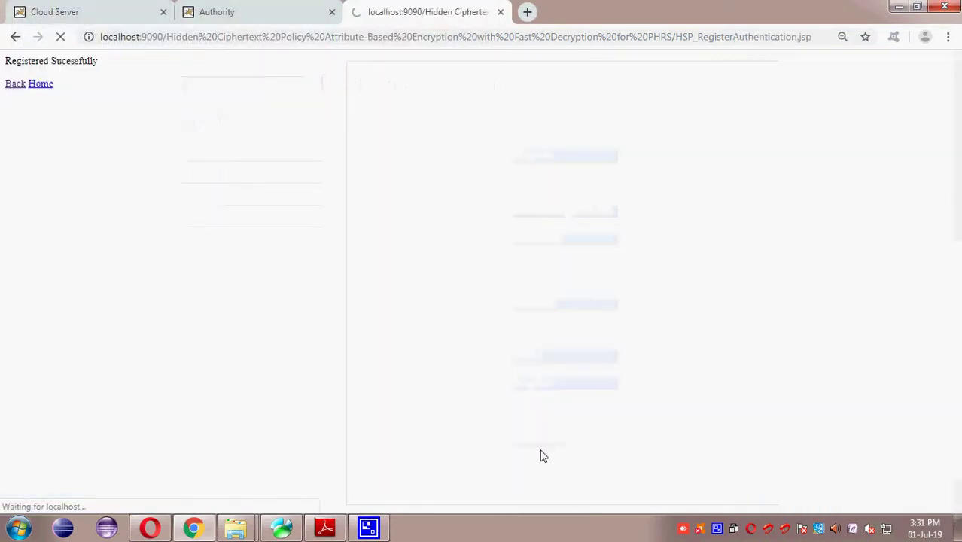
left_click_drag(36, 63, 80, 78)
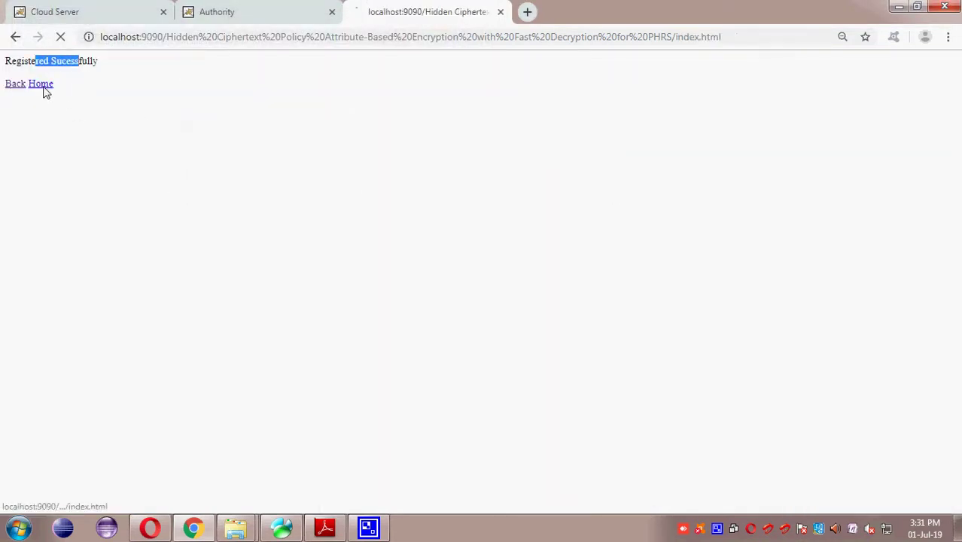
left_click(41, 85)
left_click(641, 163)
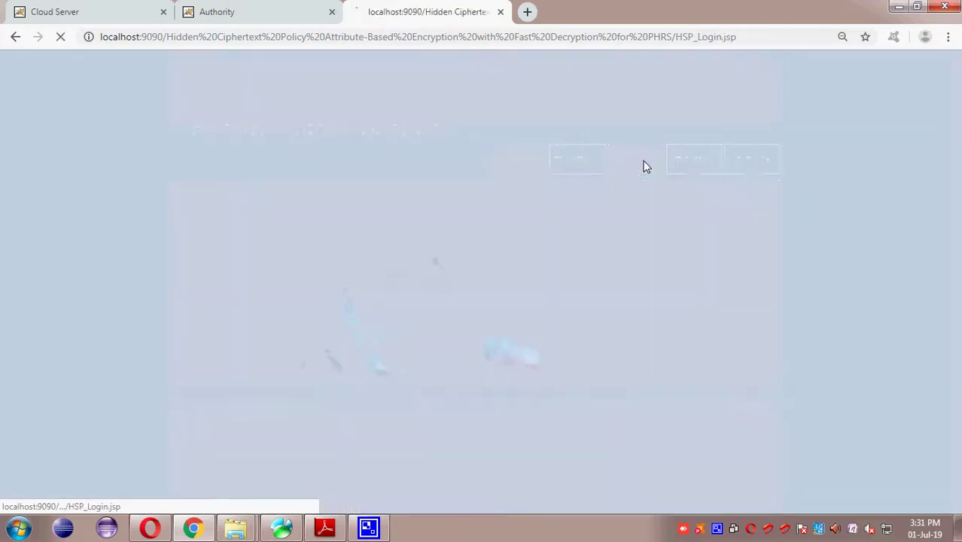
Step: In Authorize Data Owner, check the pending owner's details and change its status from Waiting to Authorized
left_click(75, 14)
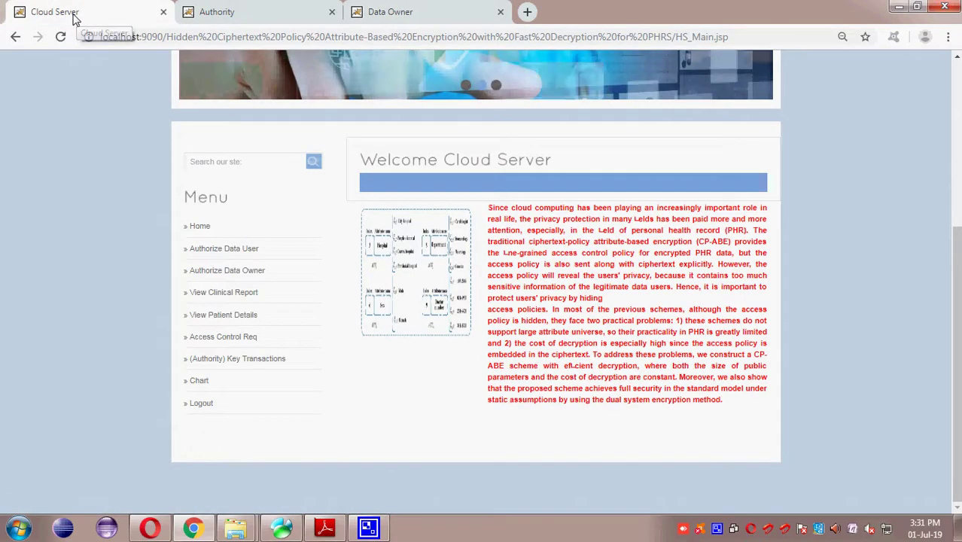
left_click(236, 273)
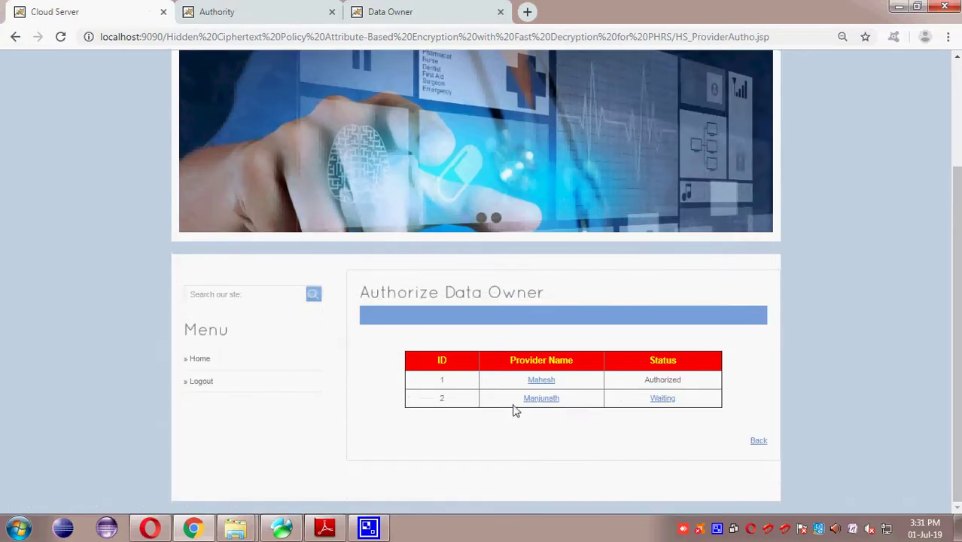
left_click(545, 400)
scroll(548, 406, "down", 3)
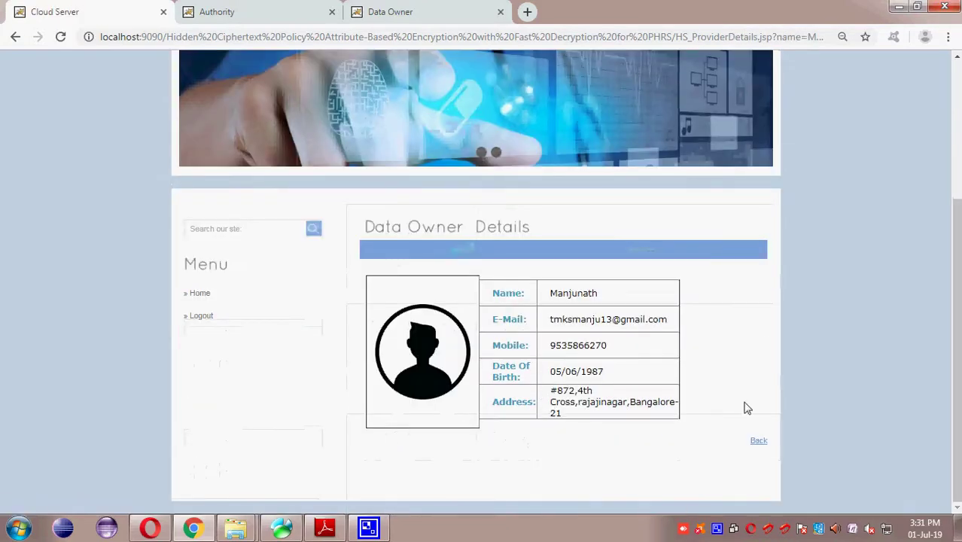
left_click(14, 37)
left_click(661, 398)
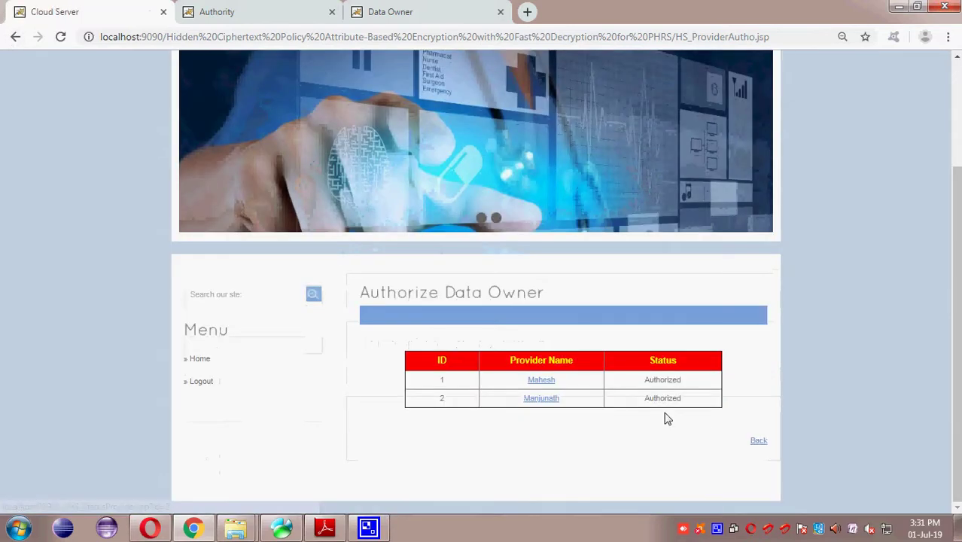
left_click(756, 443)
scroll(638, 380, "down", 3)
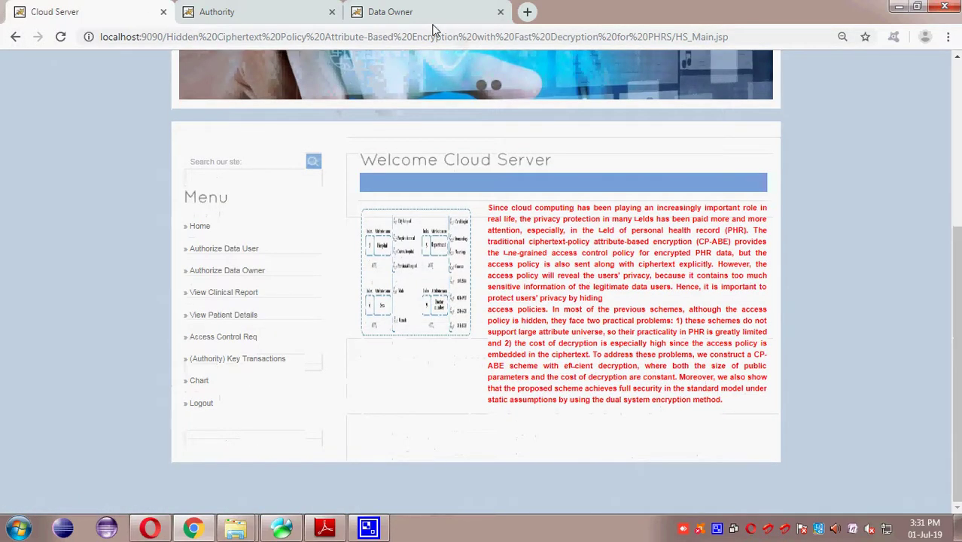
Step: Log in as the data owner with the saved login name and the account password
left_click(432, 15)
left_click(456, 335)
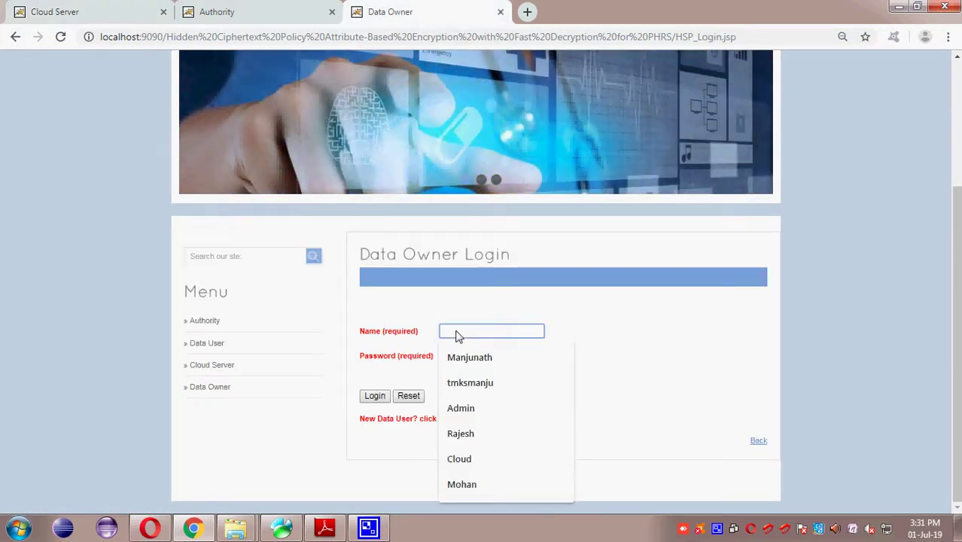
left_click(474, 357)
left_click_drag(509, 335, 435, 336)
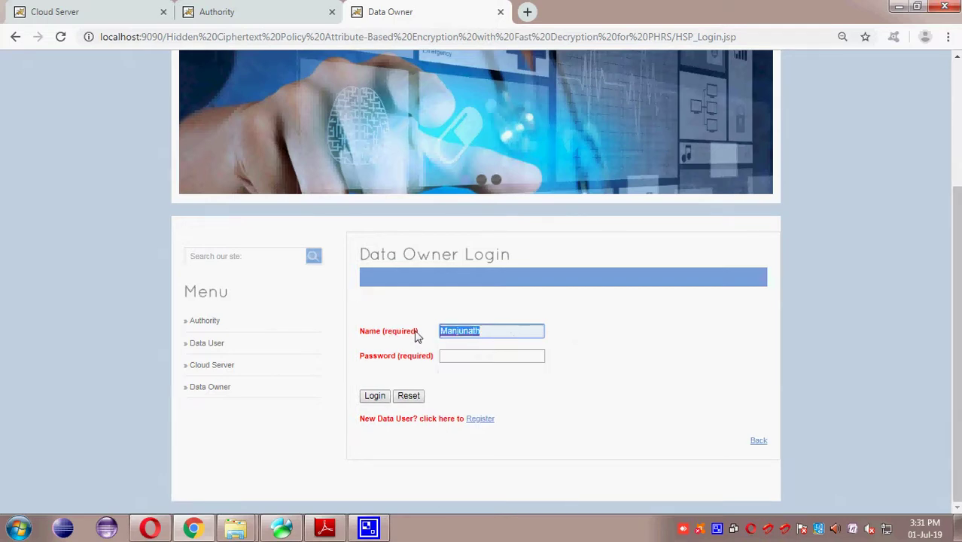
key("Tab")
type("Manjunath")
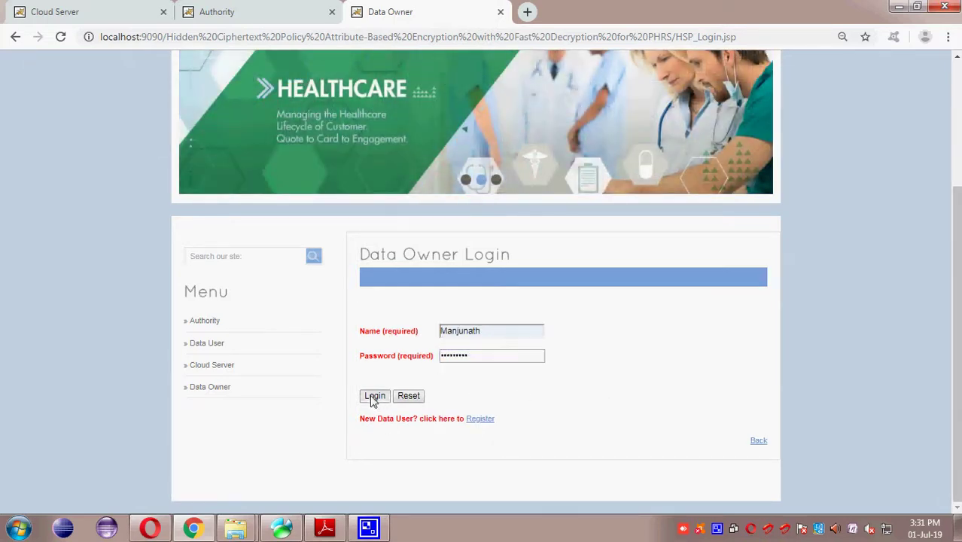
left_click(374, 396)
scroll(370, 399, "down", 3)
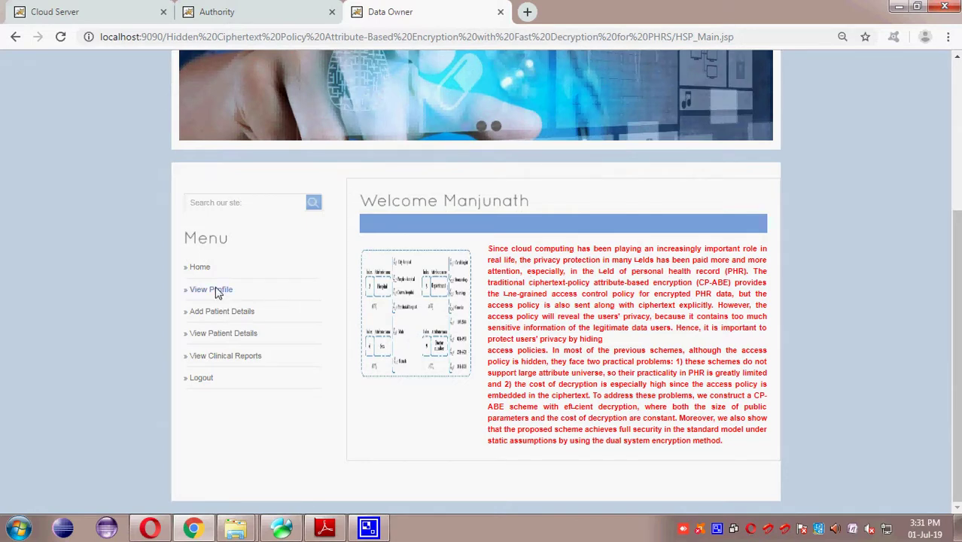
Step: Check the owner profile, then request an encryption key under Add Patient Details
left_click(212, 290)
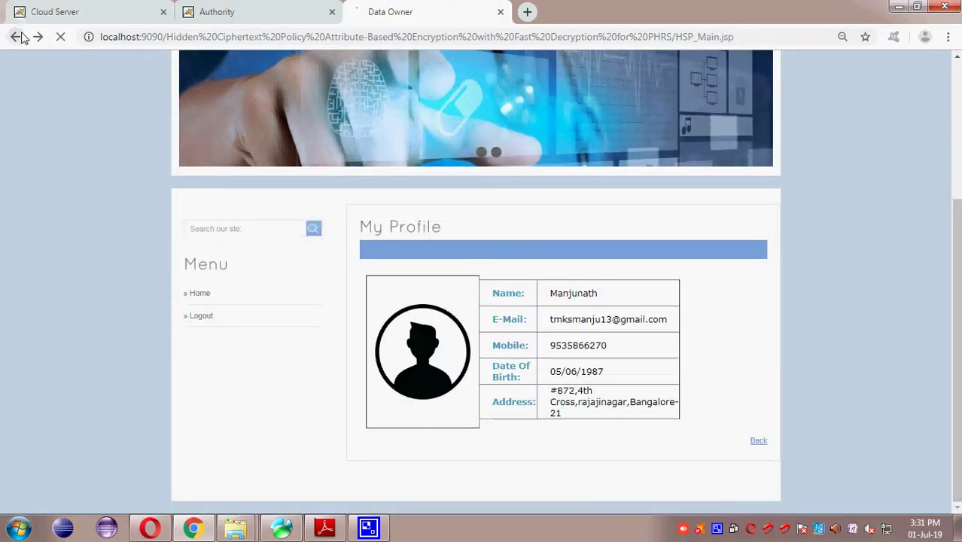
left_click(15, 36)
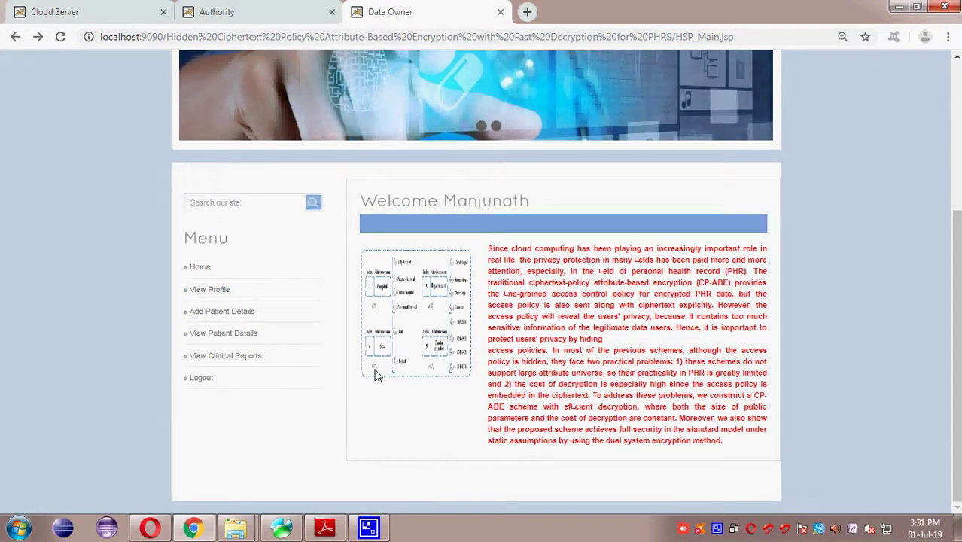
left_click(226, 311)
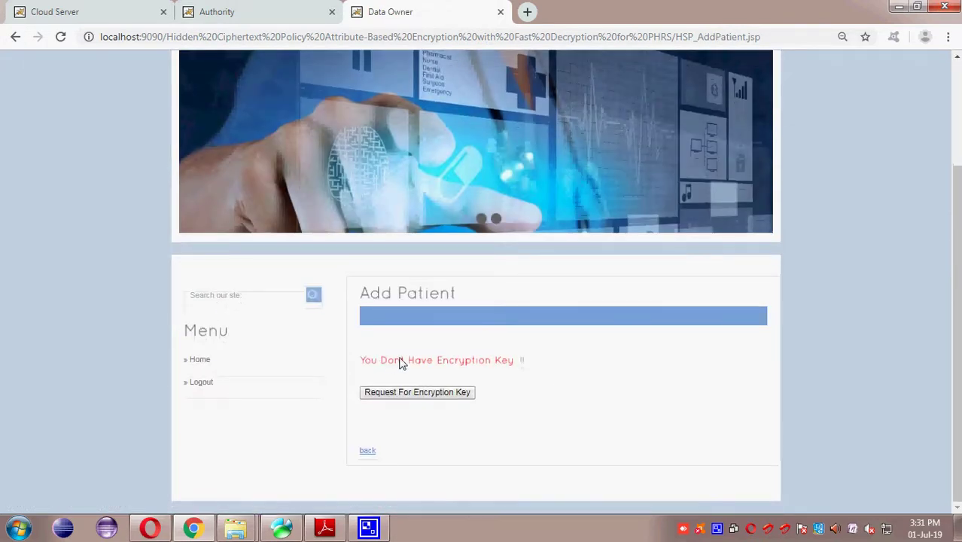
left_click(424, 393)
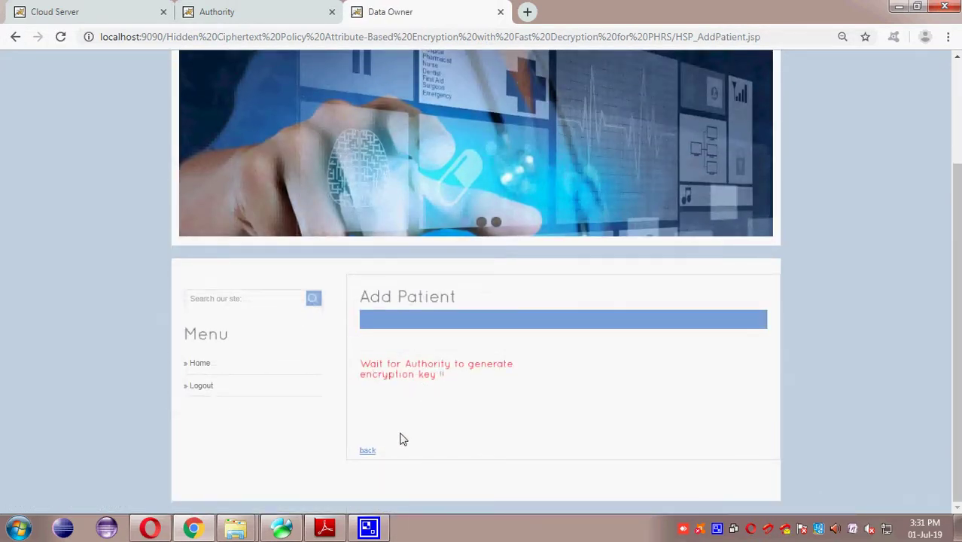
left_click(367, 451)
scroll(368, 447, "down", 3)
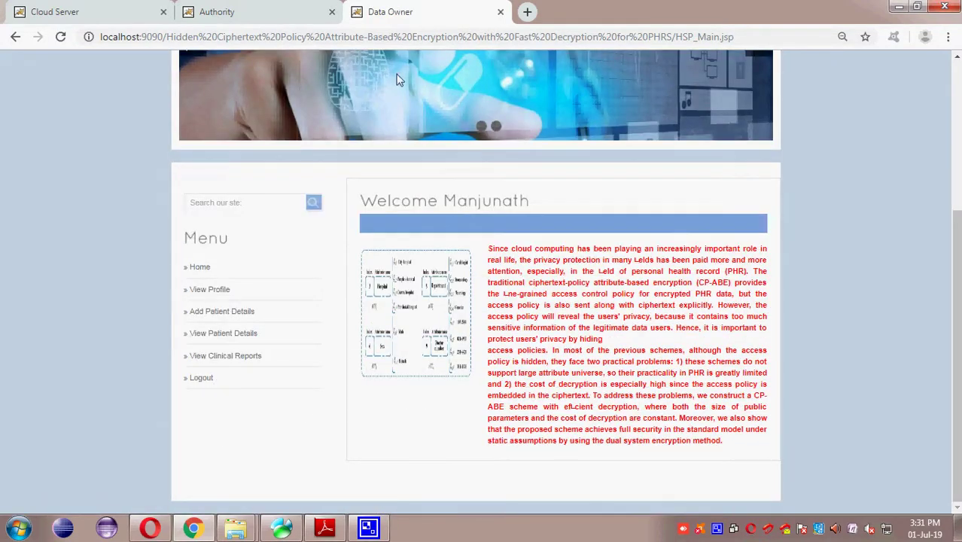
left_click(242, 9)
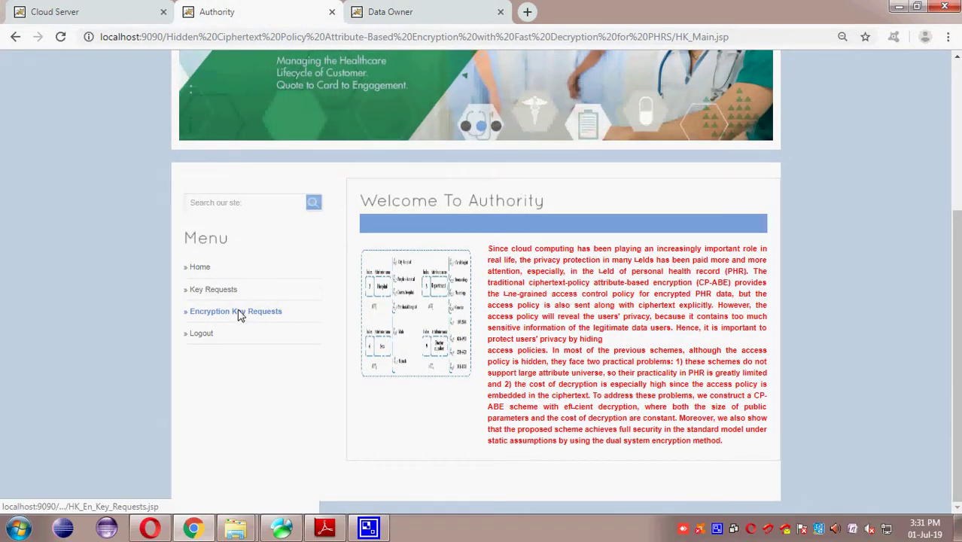
Step: Generate a symmetric key for encryption key request 3 and provide its permission
left_click(224, 310)
scroll(223, 313, "down", 3)
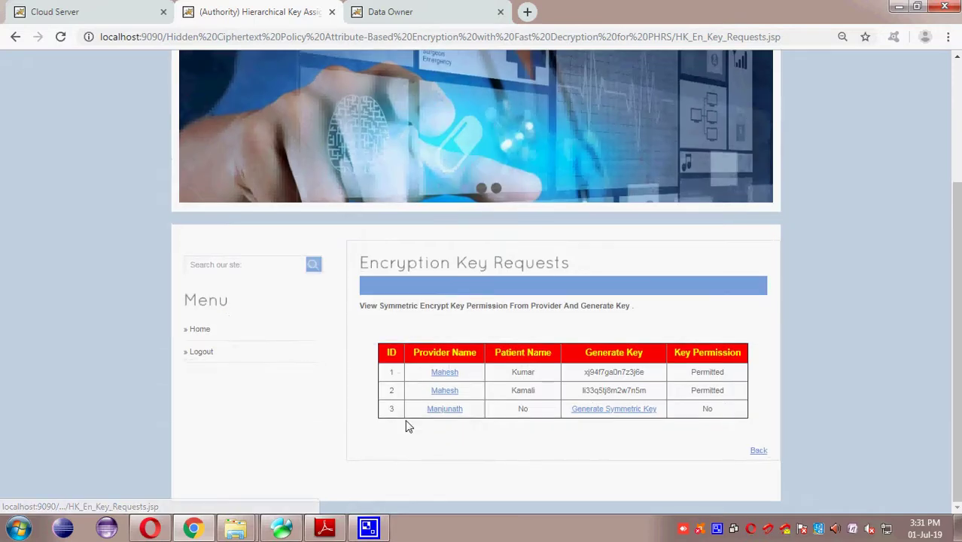
left_click(444, 408)
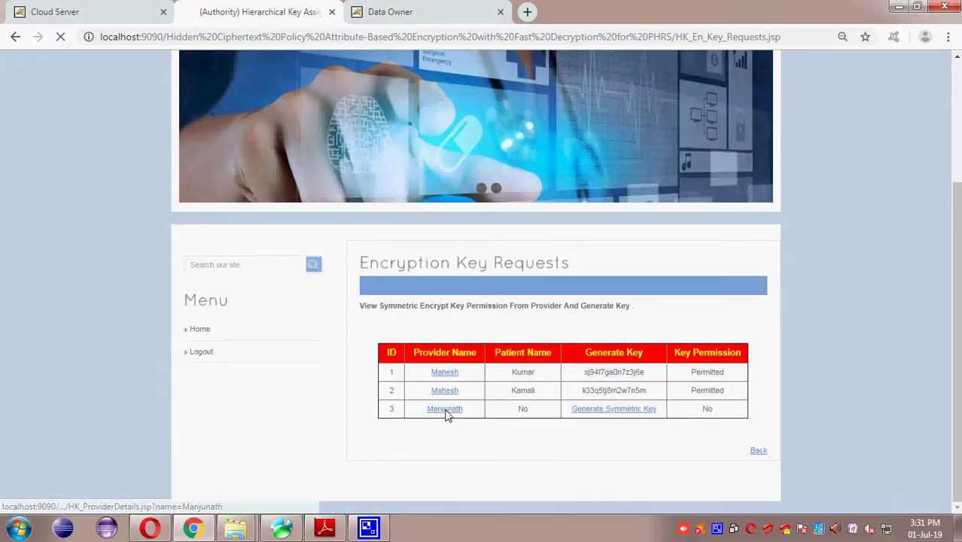
left_click(17, 39)
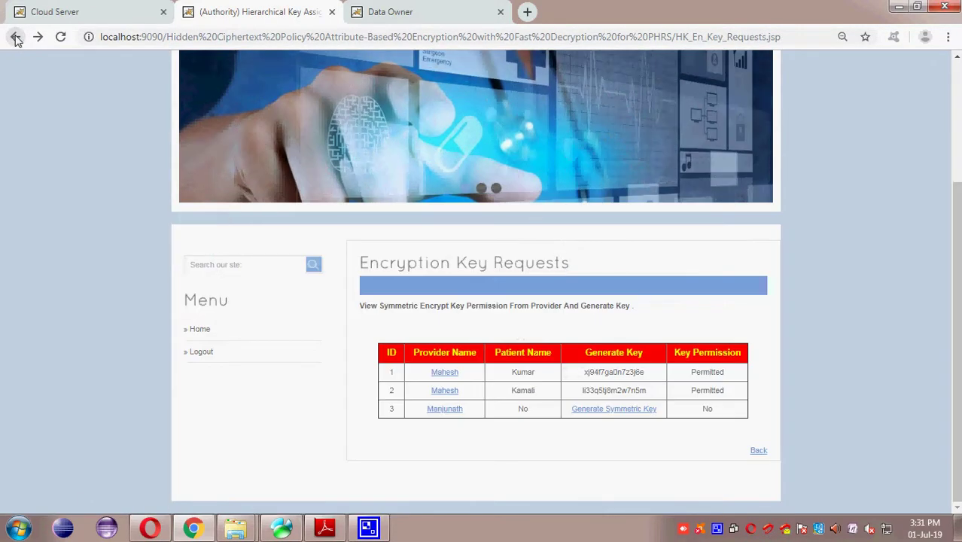
left_click(617, 411)
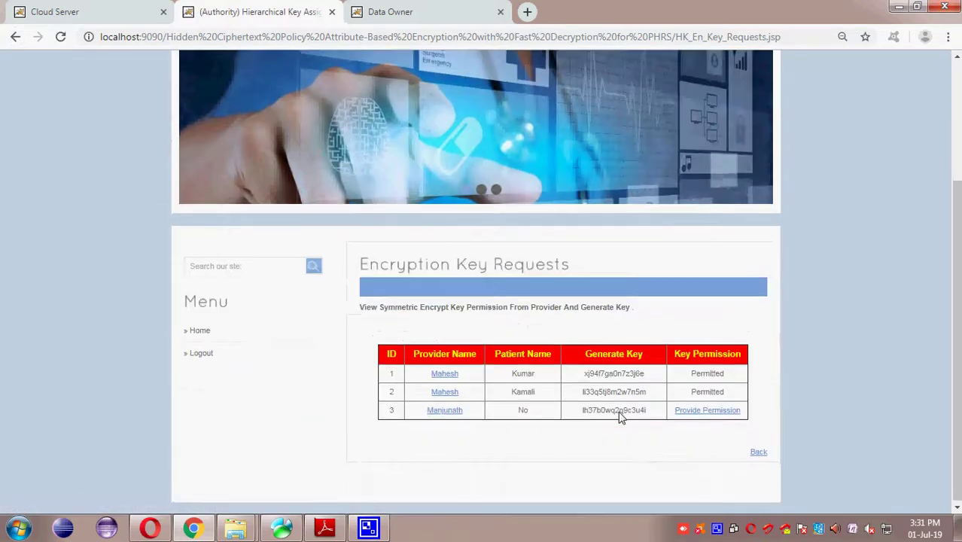
left_click_drag(623, 415, 432, 412)
left_click(711, 412)
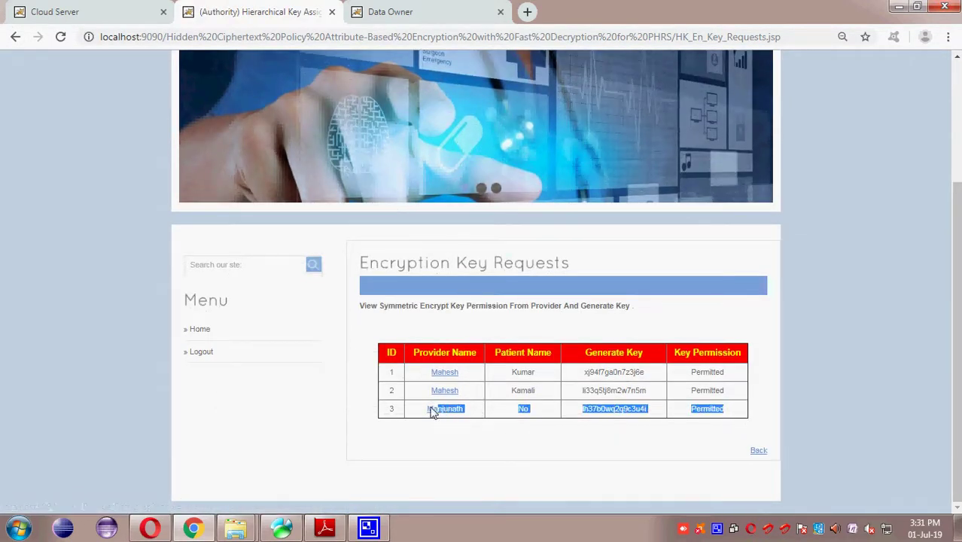
left_click(756, 452)
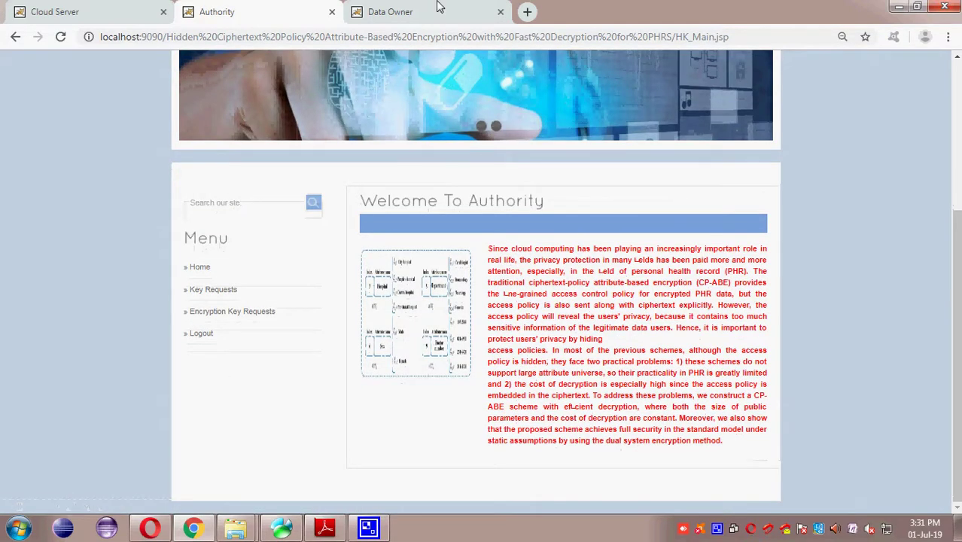
Step: In the data owner session, start Add Patient Details with St Johns as the hospital
left_click(113, 11)
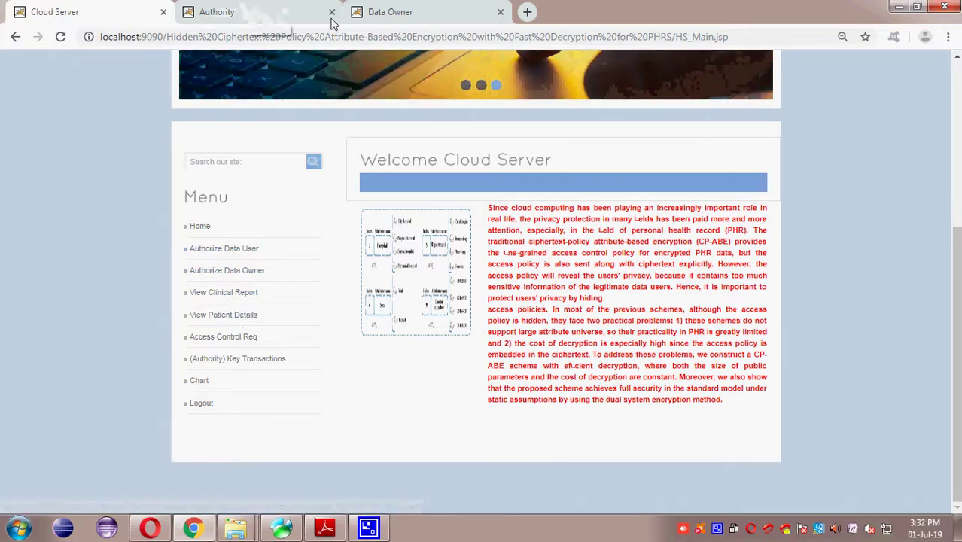
left_click(380, 12)
left_click(234, 316)
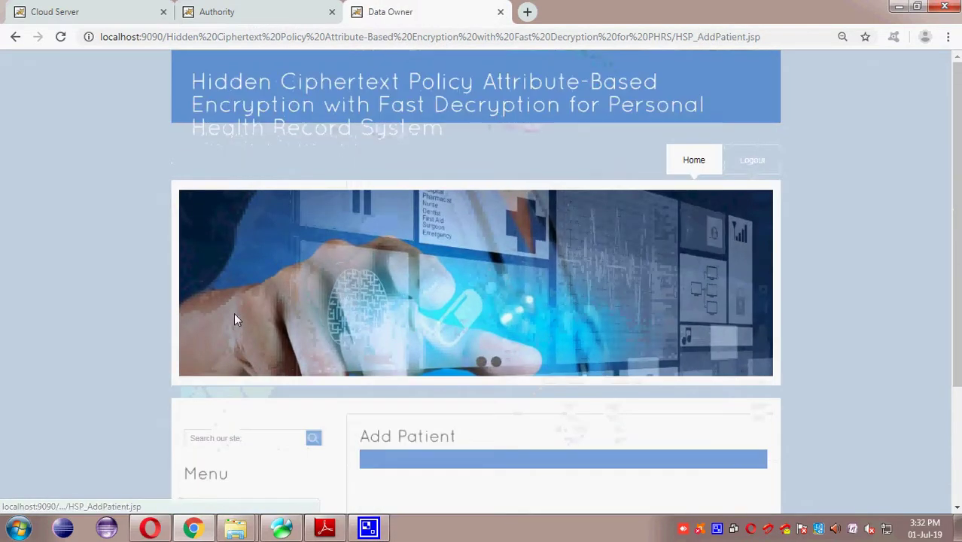
scroll(234, 319, "down", 3)
left_click(563, 361)
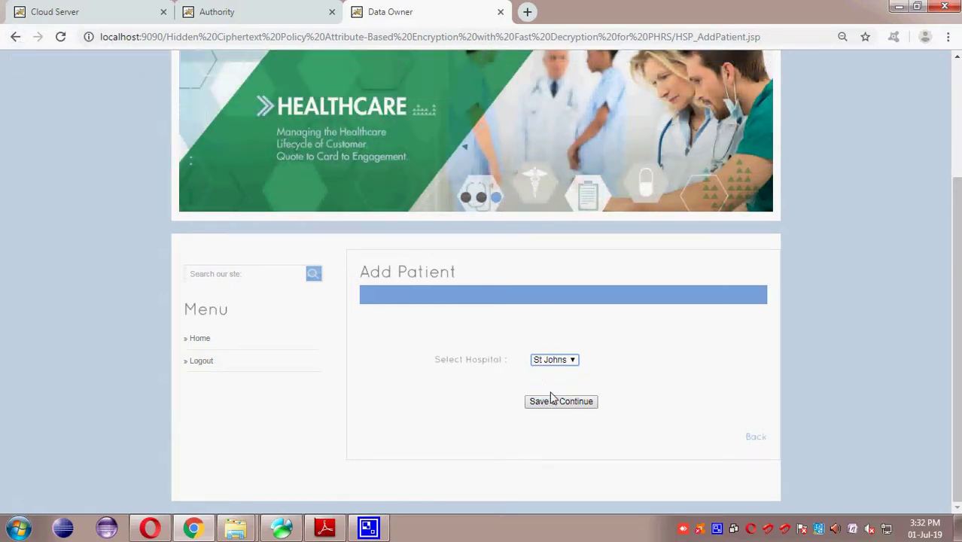
left_click(549, 392)
left_click(558, 403)
scroll(558, 408, "down", 5)
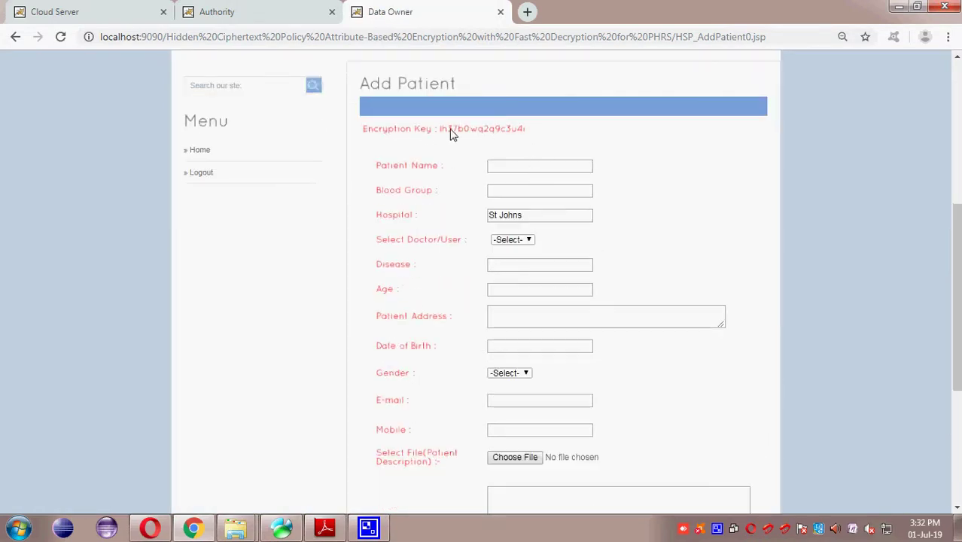
Step: Enter the patient's name and B+ blood group, assign the first listed doctor, then show Cloud Server
left_click(514, 167)
type("Amar")
key("Tab")
type("B+")
key("Tab")
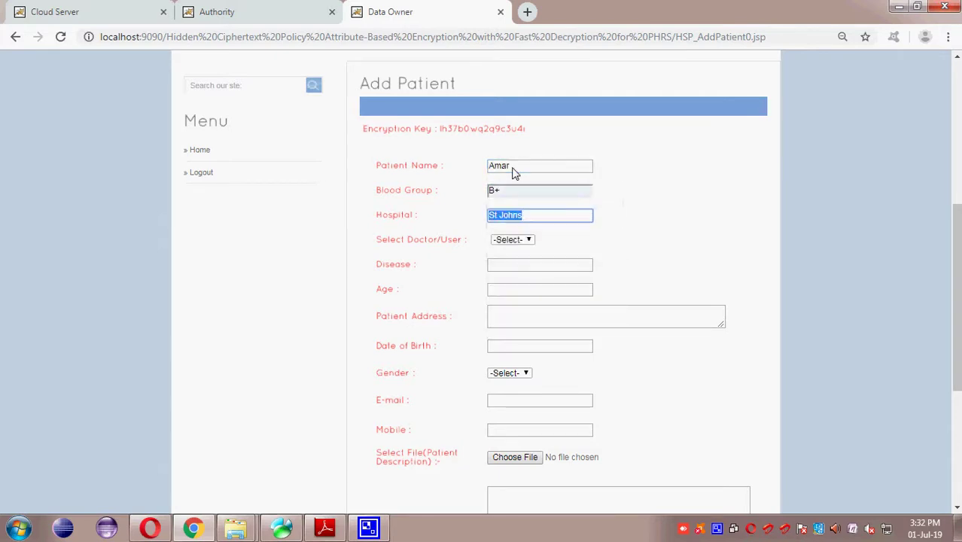
key("Tab")
left_click(525, 242)
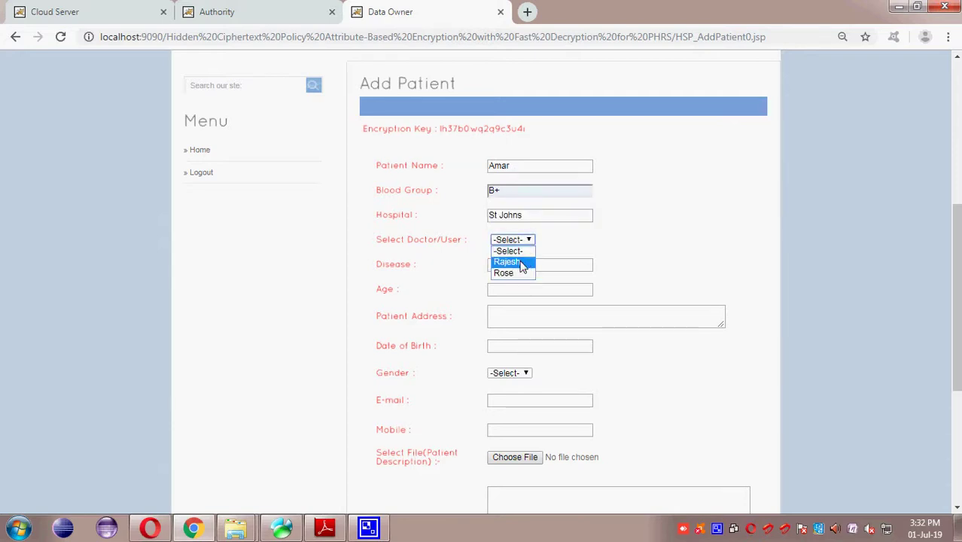
left_click(522, 262)
left_click(522, 266)
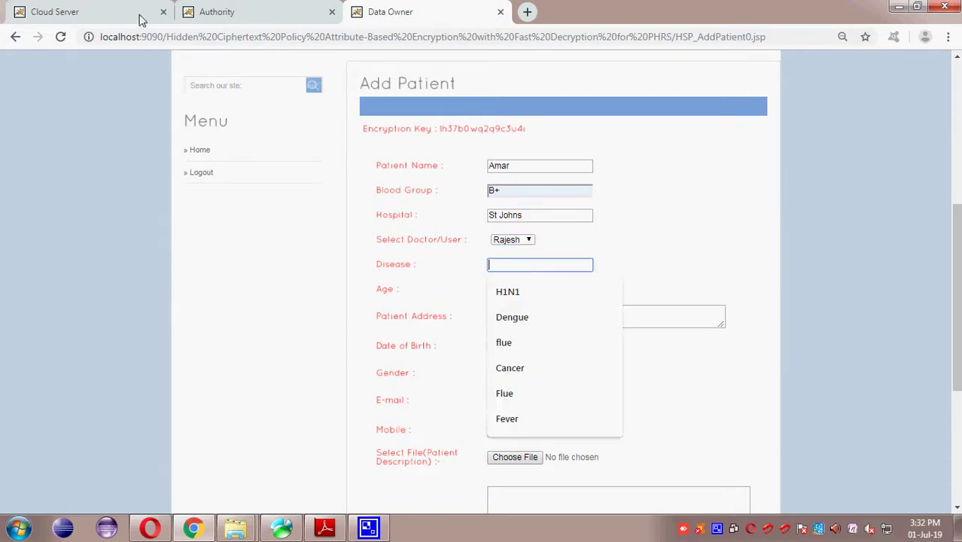
left_click(78, 14)
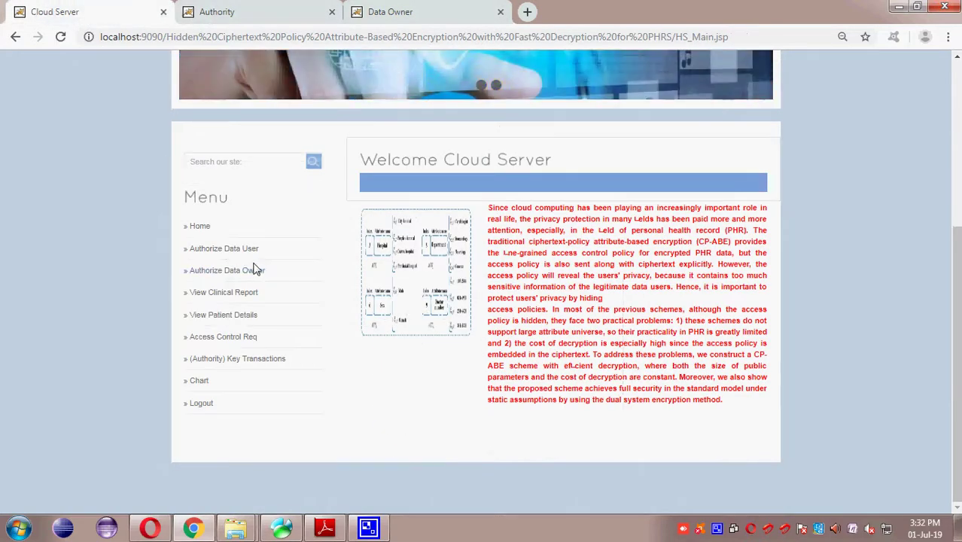
left_click(243, 268)
scroll(244, 271, "down", 3)
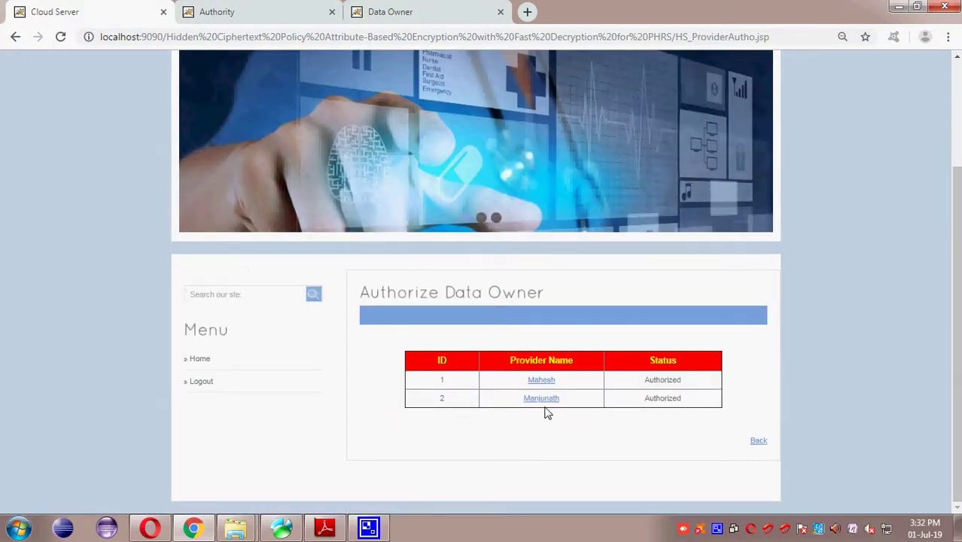
left_click(543, 380)
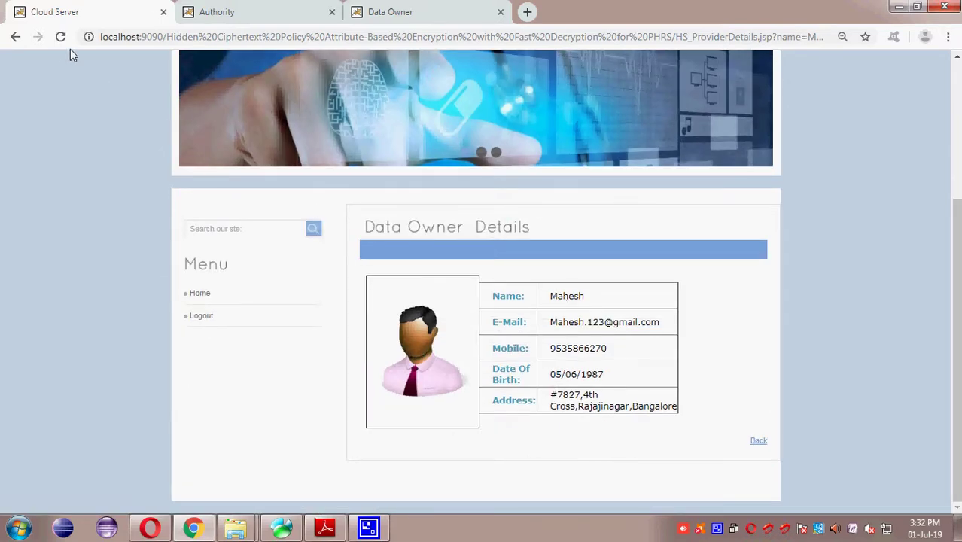
left_click(14, 37)
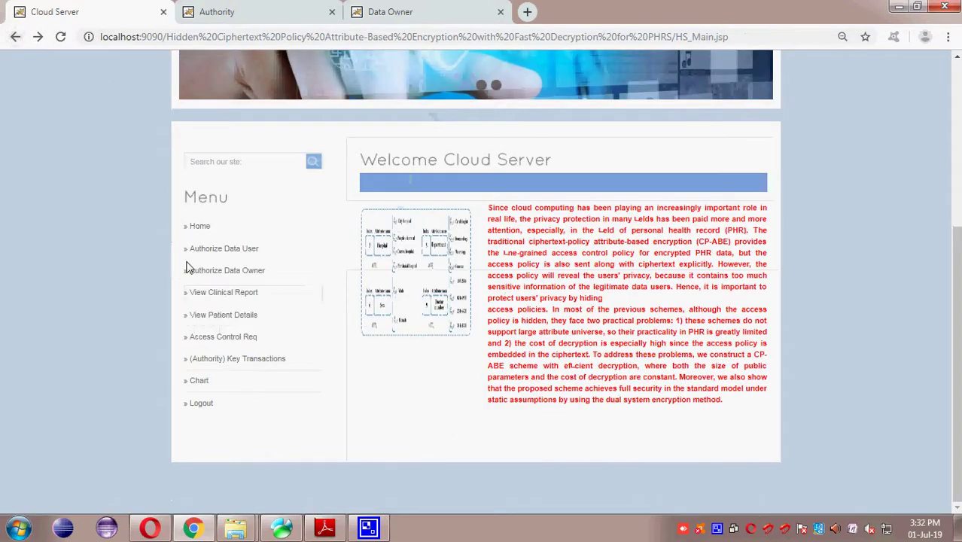
left_click(224, 248)
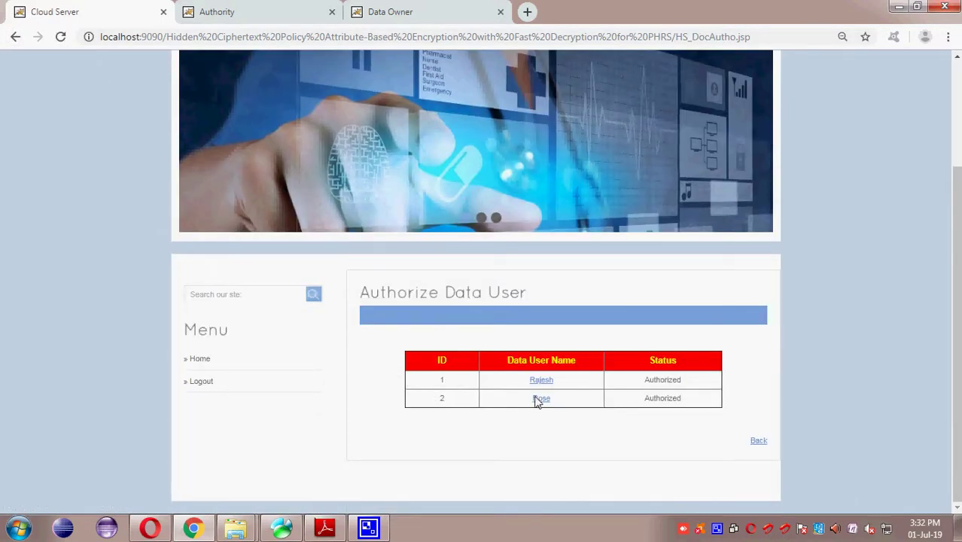
left_click(538, 380)
scroll(457, 252, "down", 1)
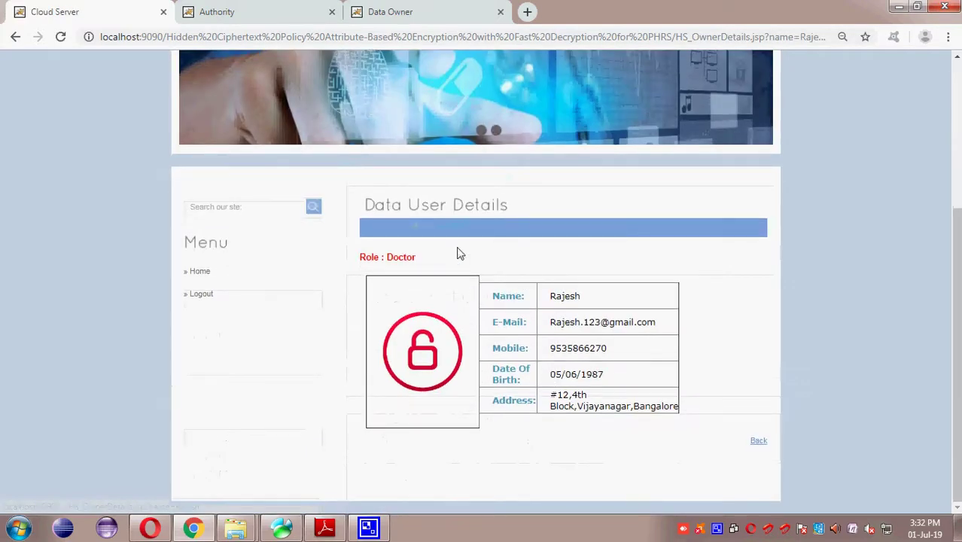
left_click_drag(386, 256, 436, 272)
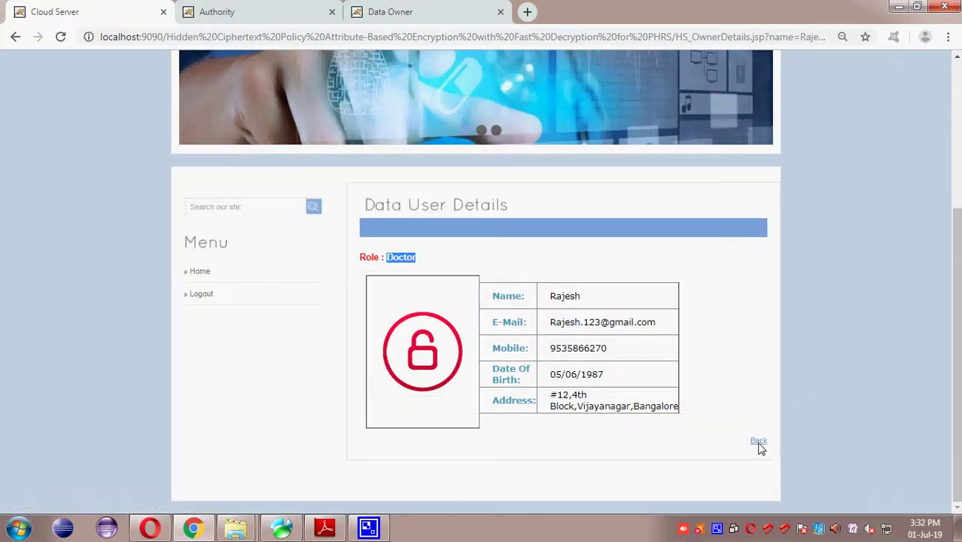
left_click(758, 443)
scroll(756, 444, "down", 3)
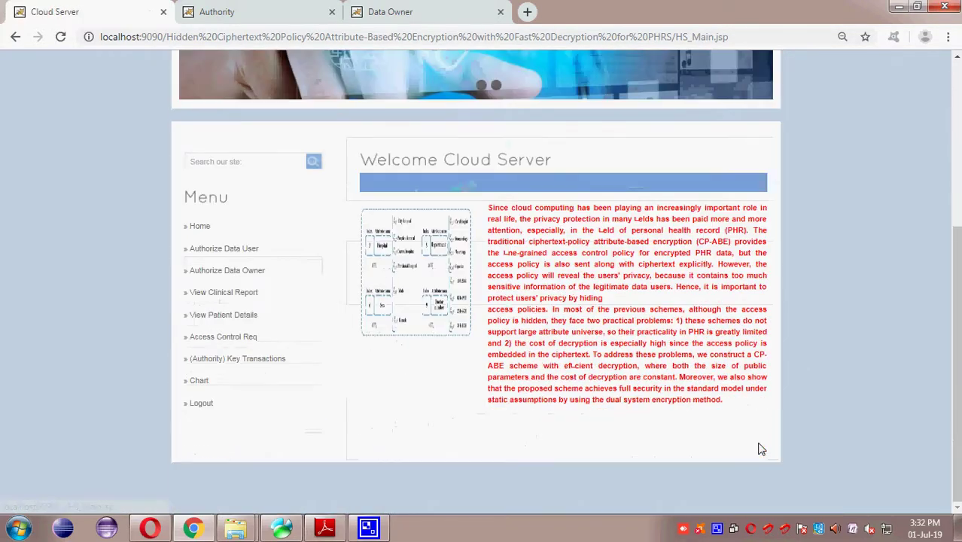
Step: Open the logged-out page in a new tab and reach the new Data User registration form
left_click(402, 9)
right_click(201, 179)
left_click(231, 187)
left_click(591, 11)
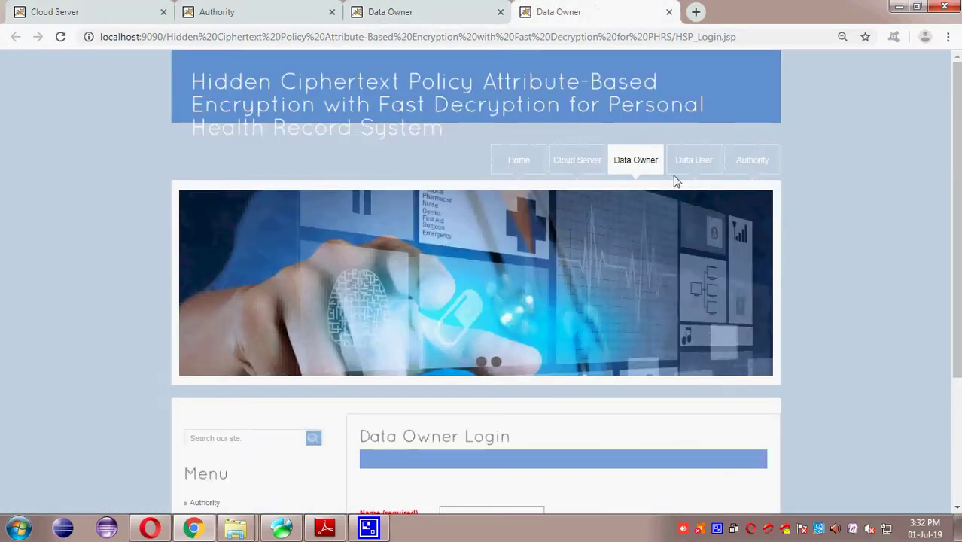
left_click(685, 159)
scroll(705, 172, "down", 3)
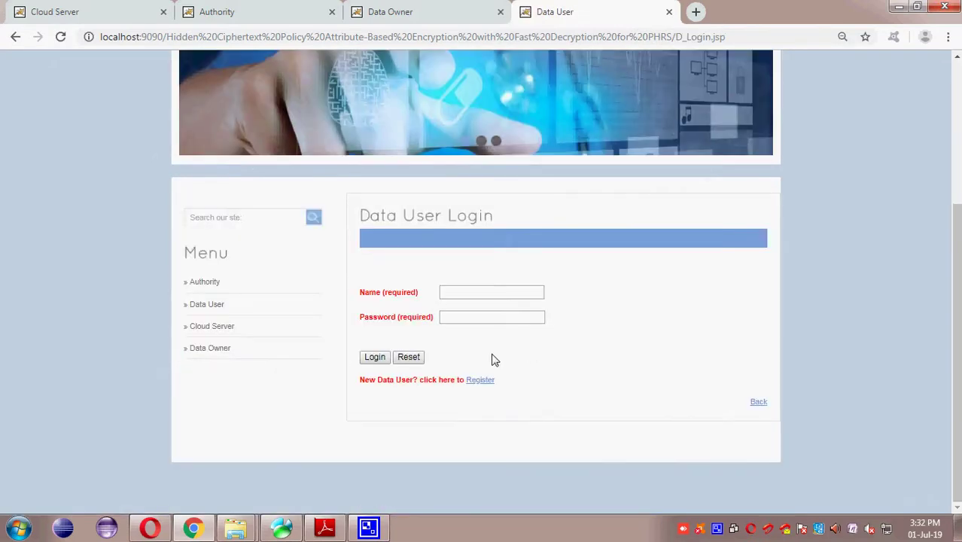
left_click(480, 379)
scroll(483, 382, "down", 1)
Step: Enter the new user's name, choose the Doctor role and set the hospital to Ochard
left_click(548, 110)
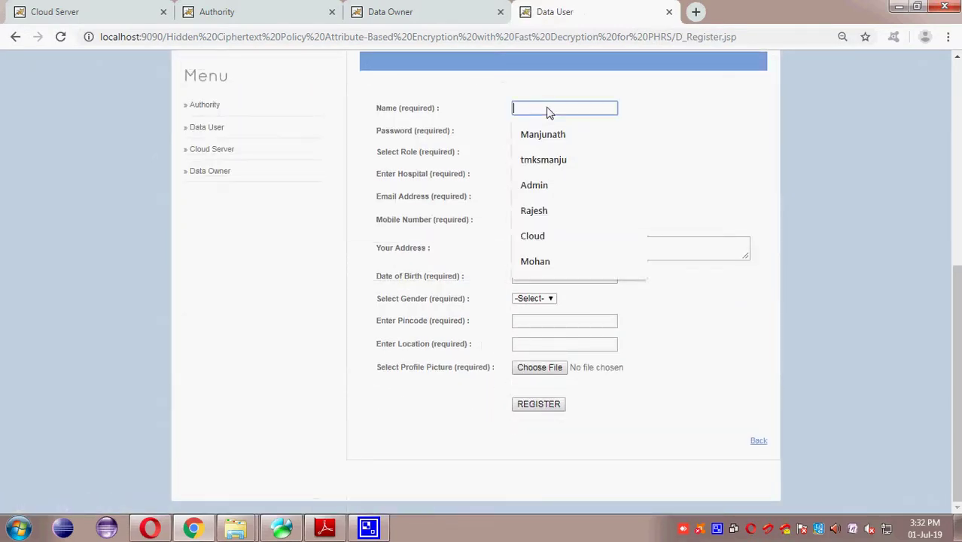
type("tmksmanju")
key("Tab")
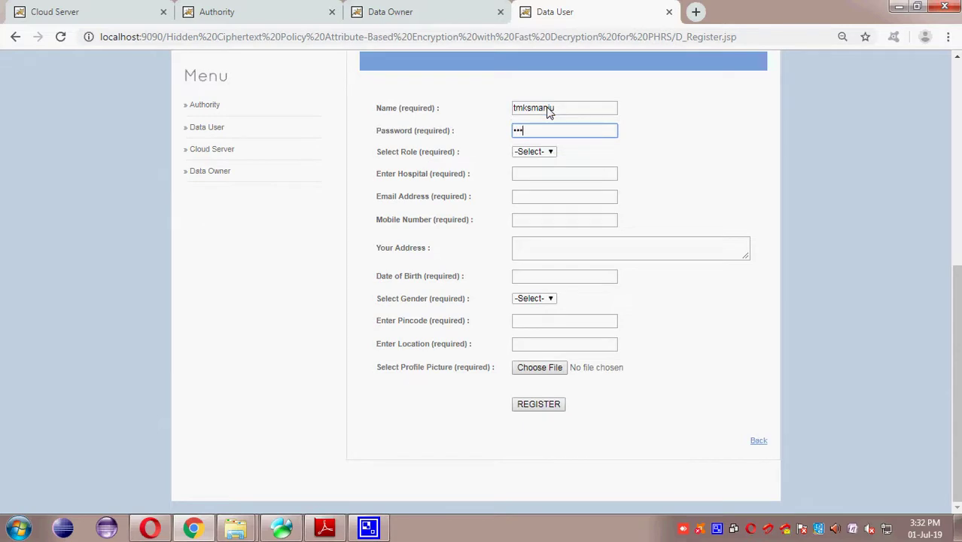
key("Tab")
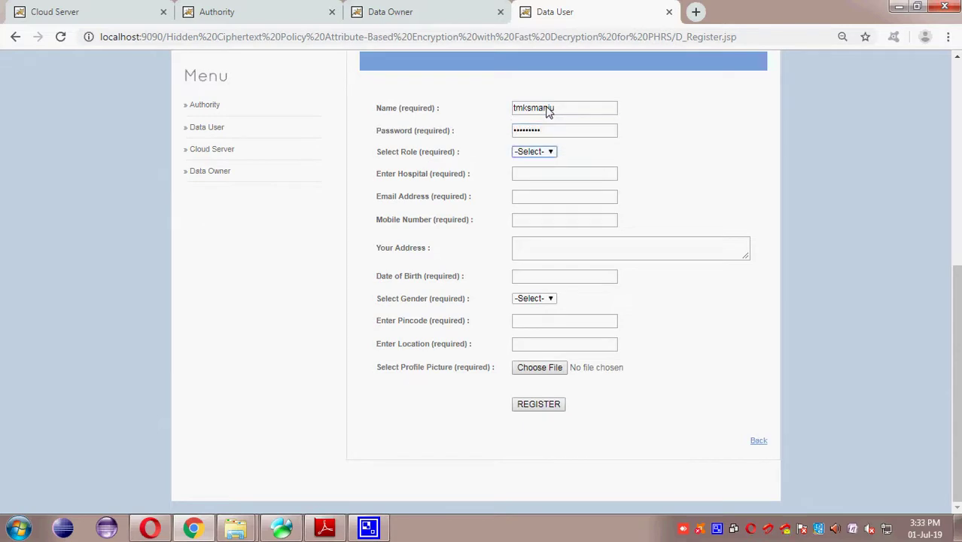
left_click(543, 151)
left_click(537, 174)
left_click(538, 177)
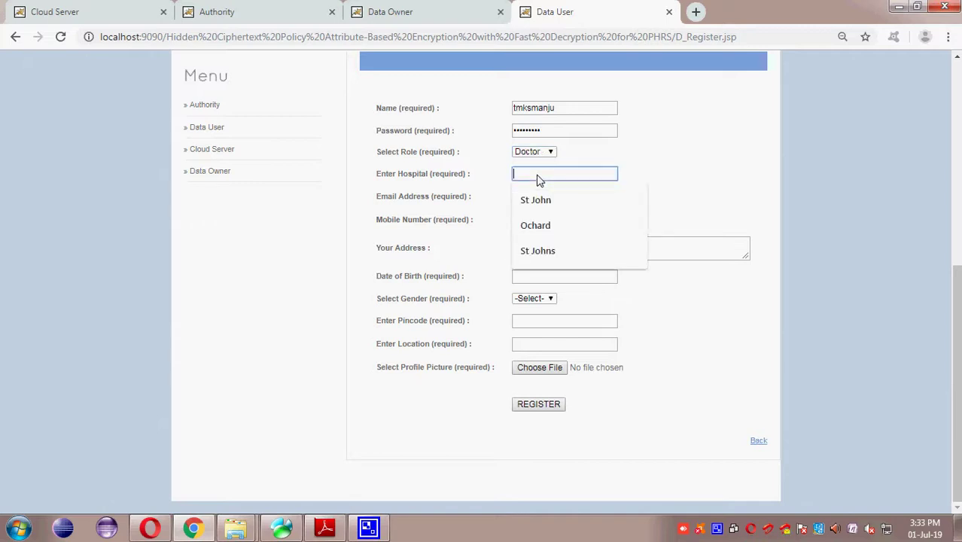
left_click(547, 235)
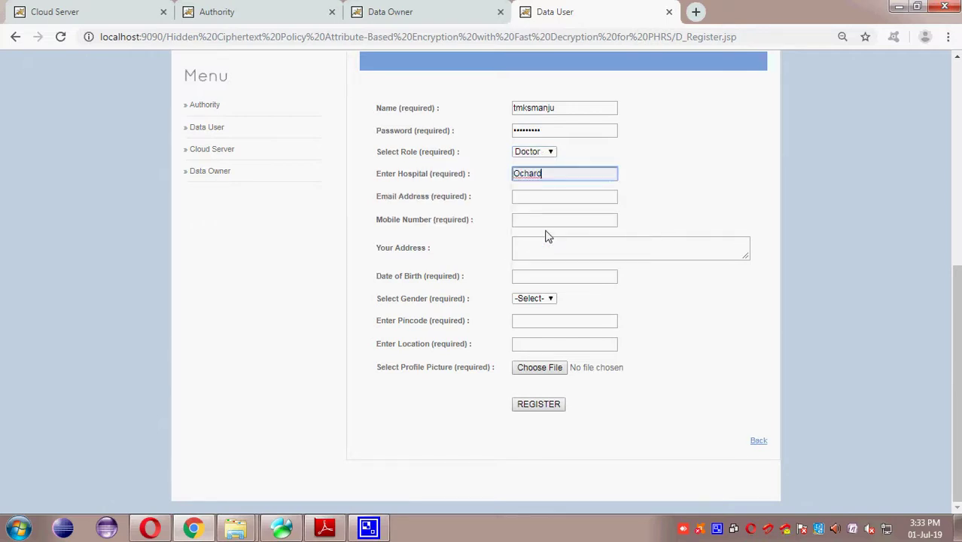
Step: Fill in the suggested e-mail, mobile number, home address and birth date, and set gender to Male
left_click(546, 199)
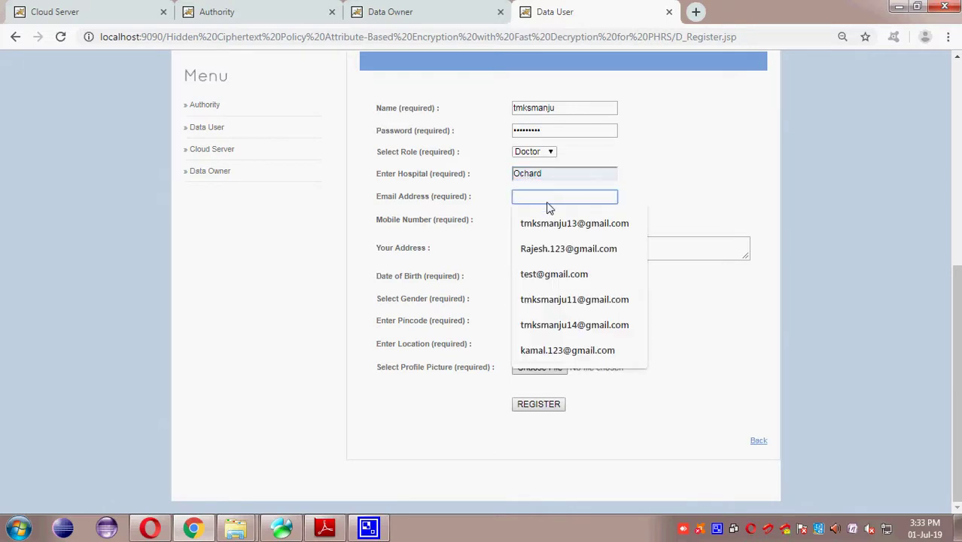
left_click(572, 223)
left_click(543, 220)
left_click(542, 248)
left_click(538, 258)
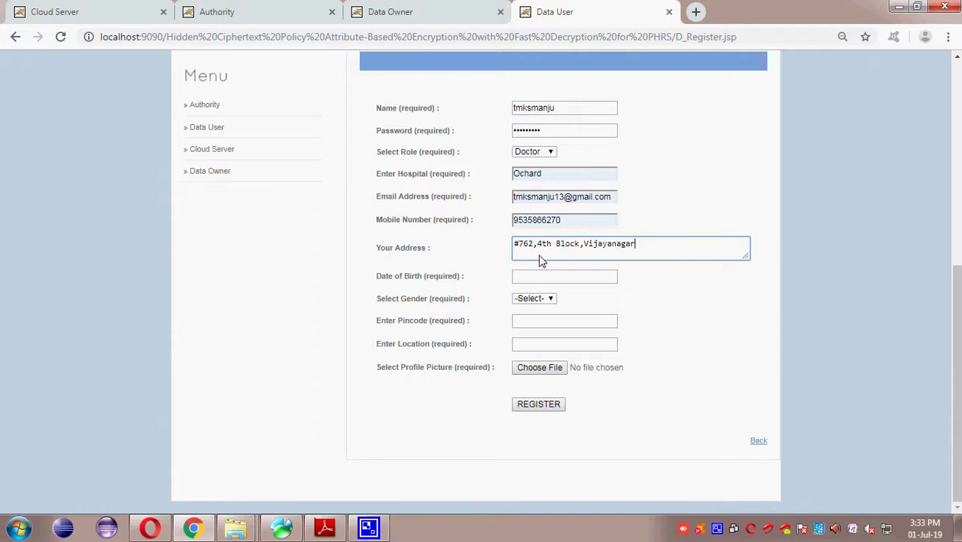
key("Tab")
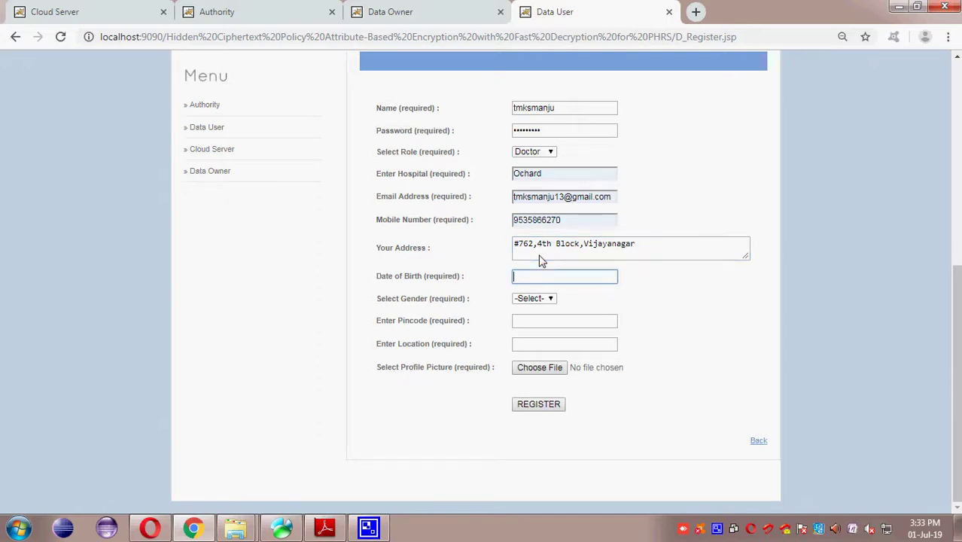
type("0")
key("Down")
key("Tab")
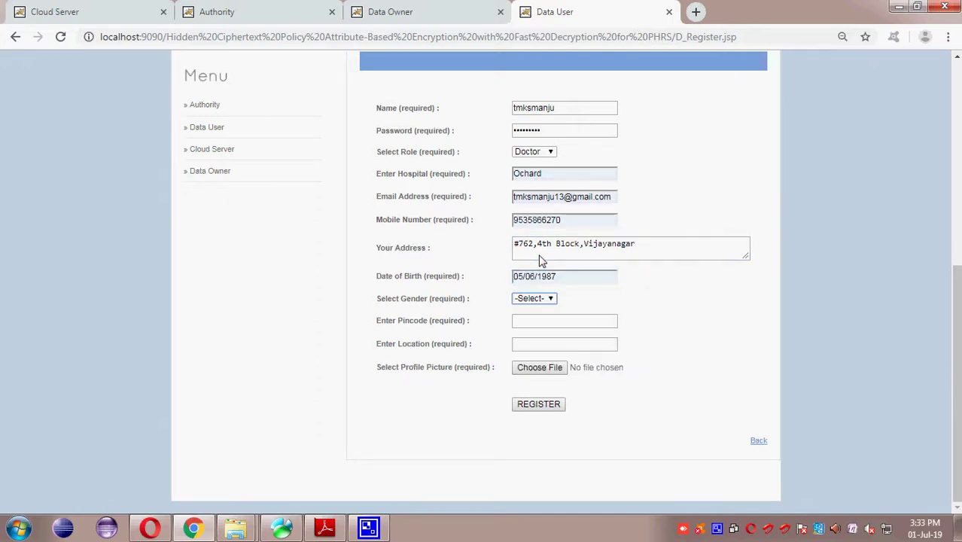
left_click(534, 298)
left_click(531, 319)
Step: Fill in the pincode and location, attach images (8).jpg as profile picture, and register
left_click(530, 322)
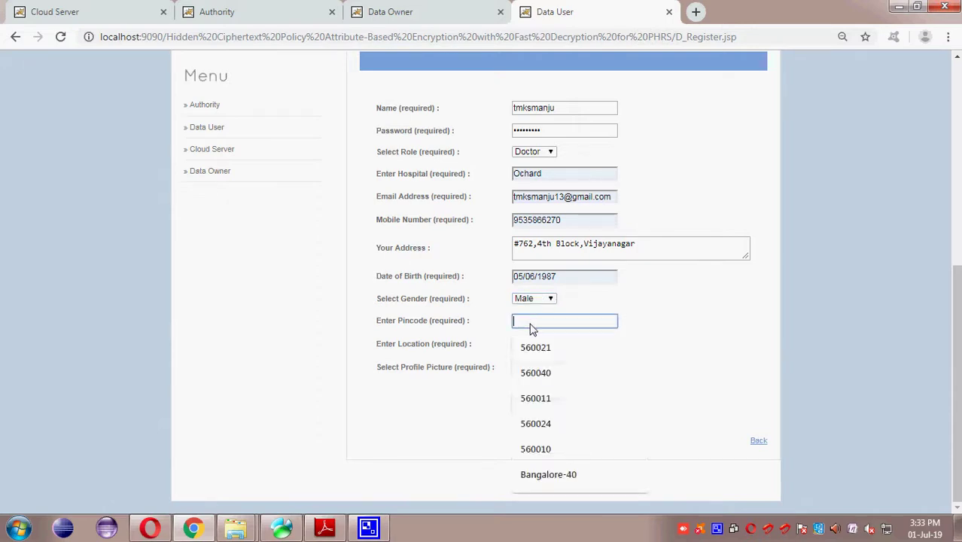
left_click(531, 349)
left_click(532, 347)
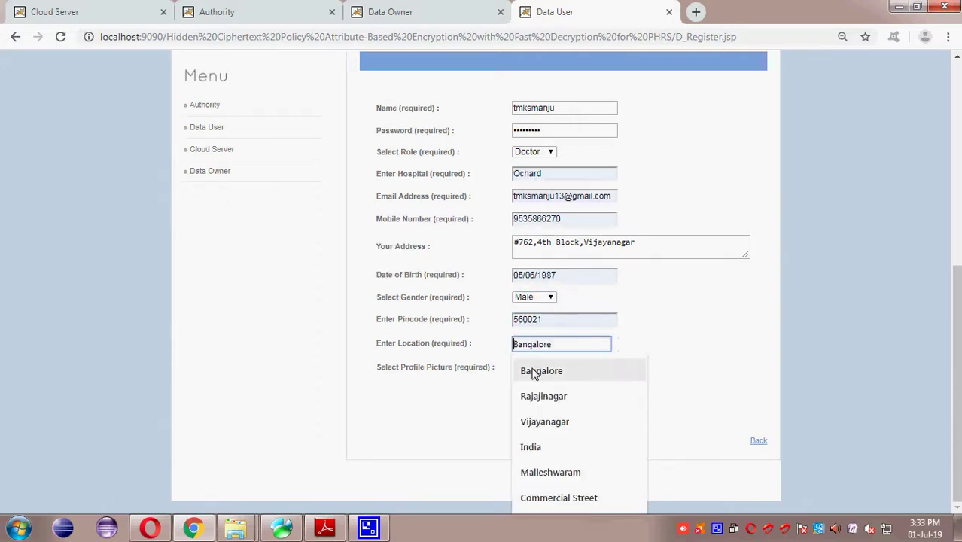
left_click(533, 370)
left_click(533, 372)
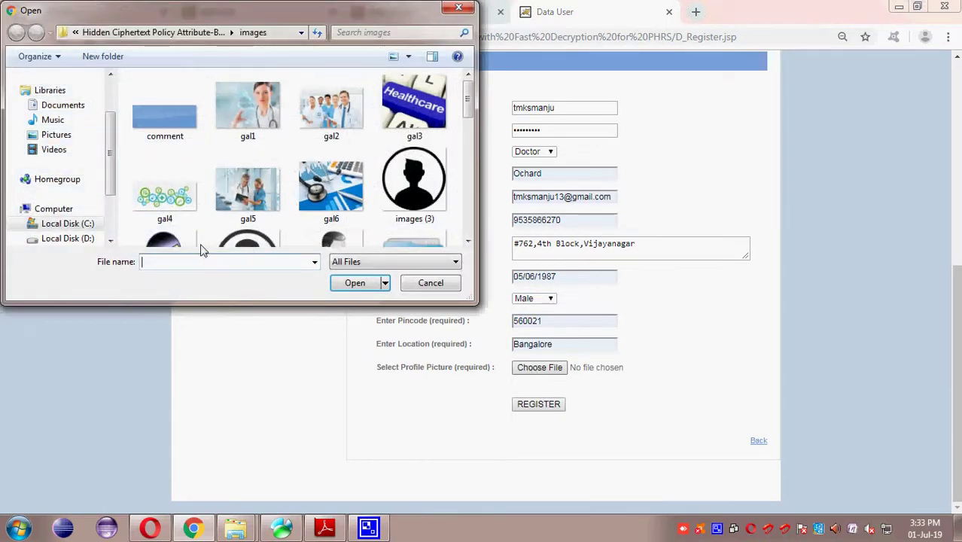
left_click(168, 241)
left_click(361, 286)
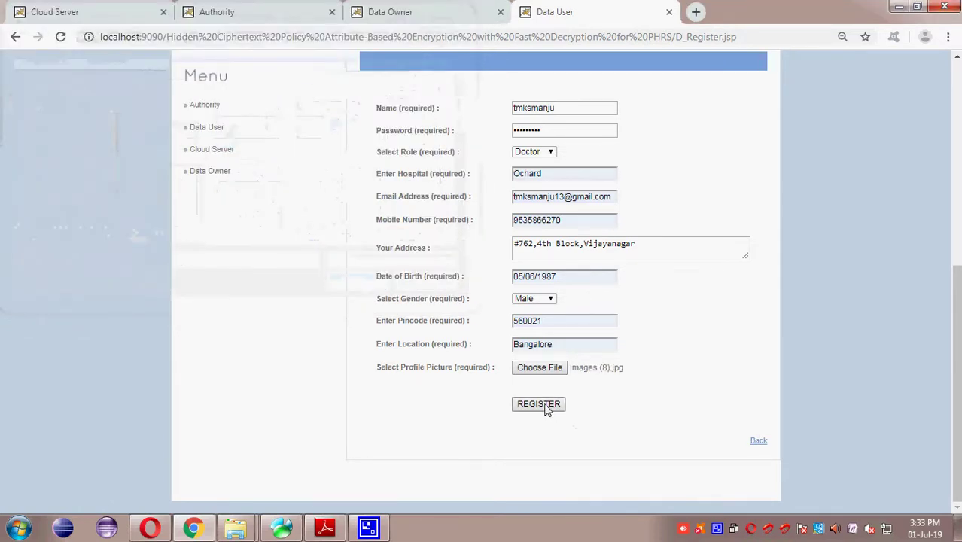
left_click(543, 405)
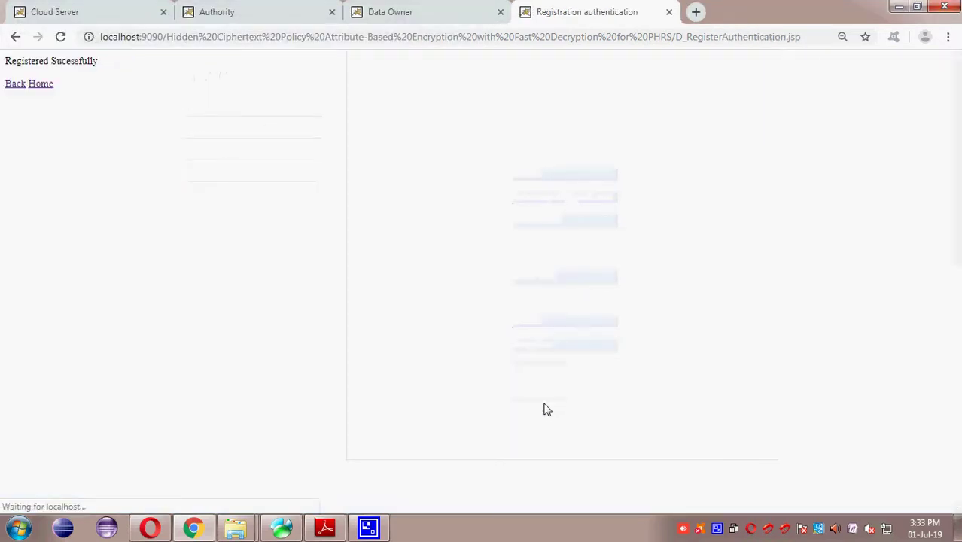
Step: On the Cloud Server, review the newly registered user's details in the data user list
left_click(42, 82)
left_click(96, 24)
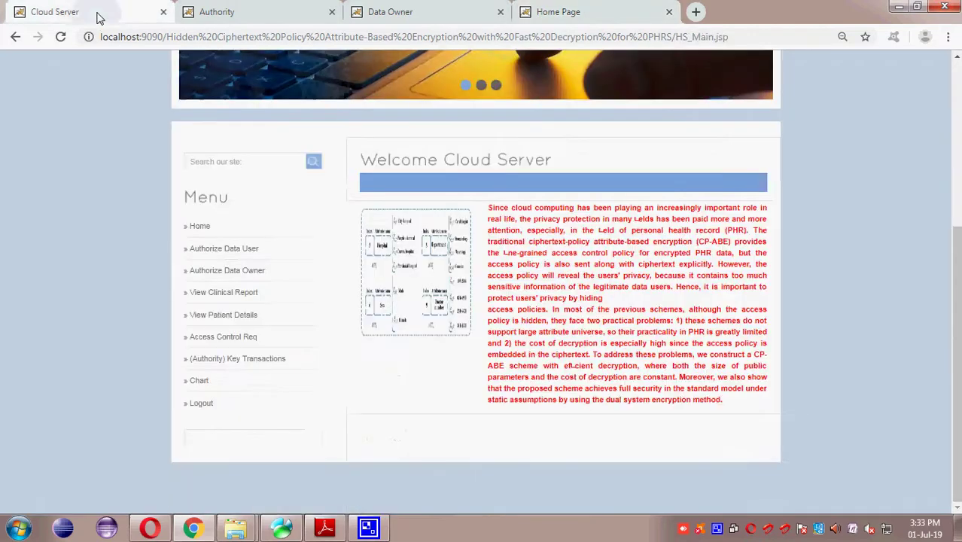
left_click(228, 251)
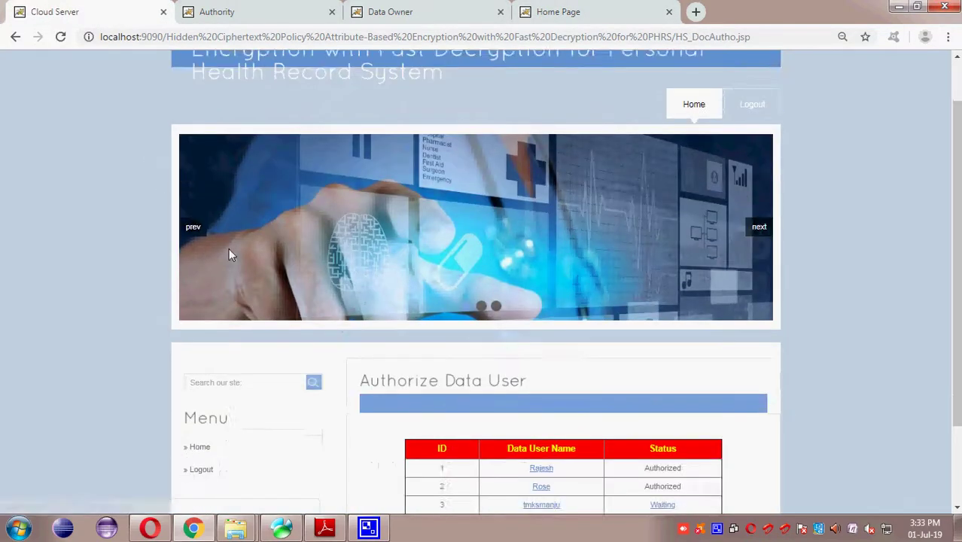
scroll(520, 416, "down", 2)
left_click(547, 400)
scroll(547, 404, "down", 1)
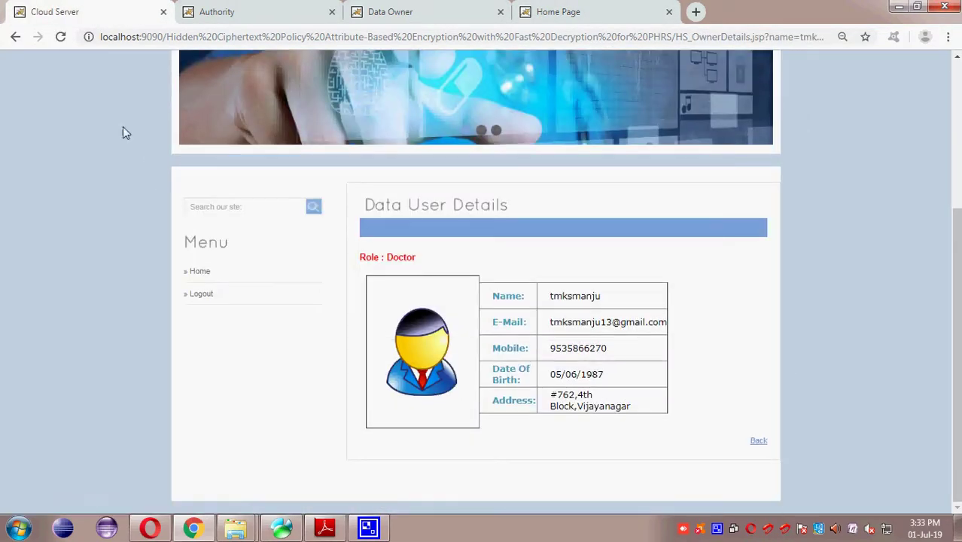
left_click(15, 36)
Step: Authorize the waiting new data user and return to the project's home page
left_click(662, 398)
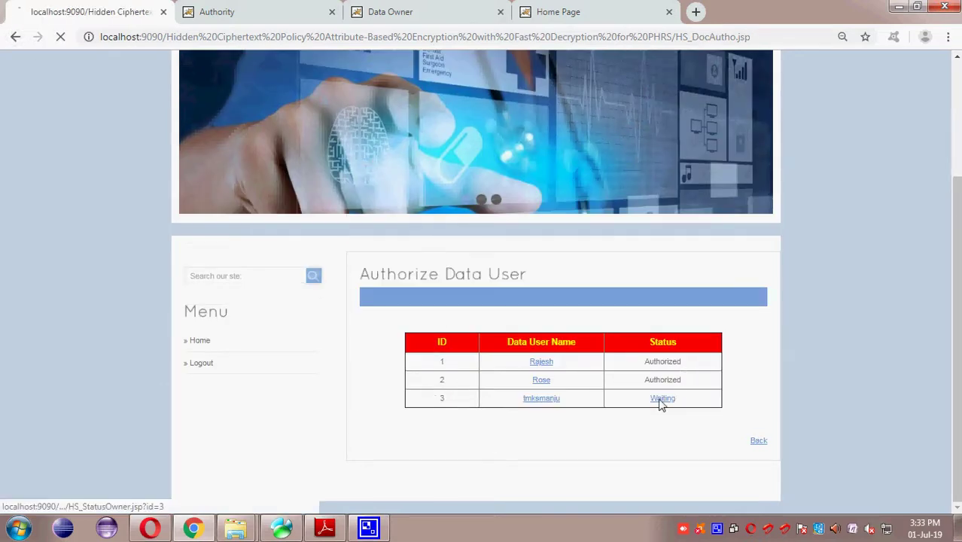
left_click(758, 440)
scroll(760, 441, "down", 3)
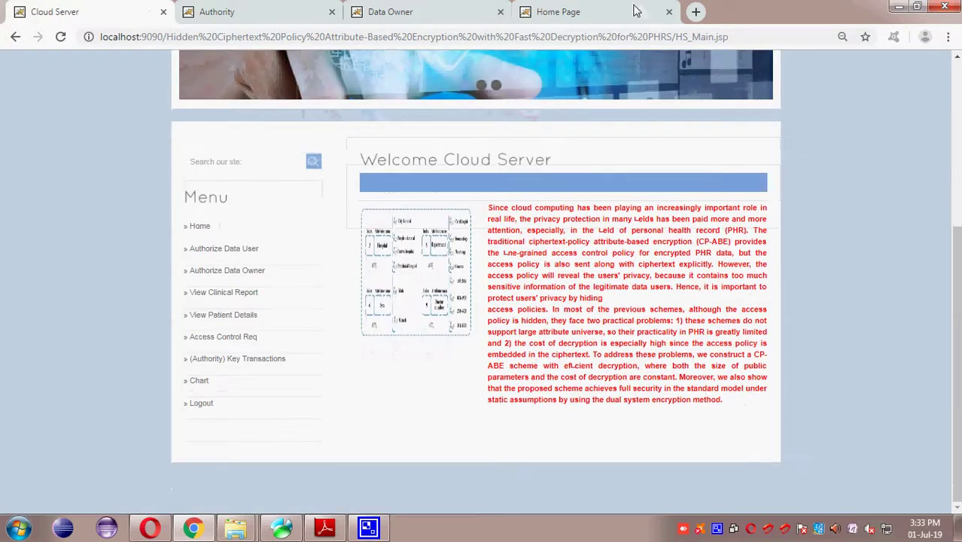
left_click(606, 12)
Step: Log in as the new doctor data user with the suggested user name and the account password
left_click(701, 167)
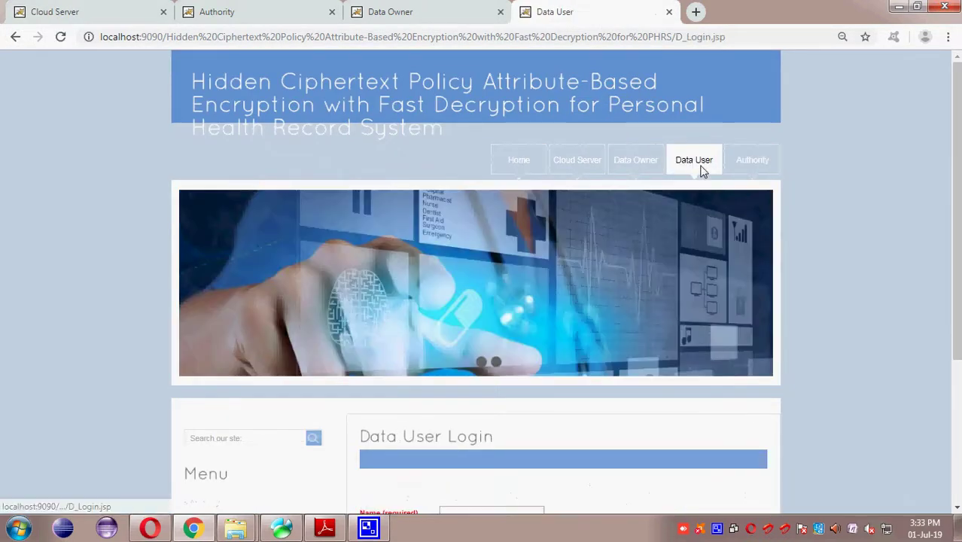
scroll(553, 316, "down", 3)
left_click(486, 295)
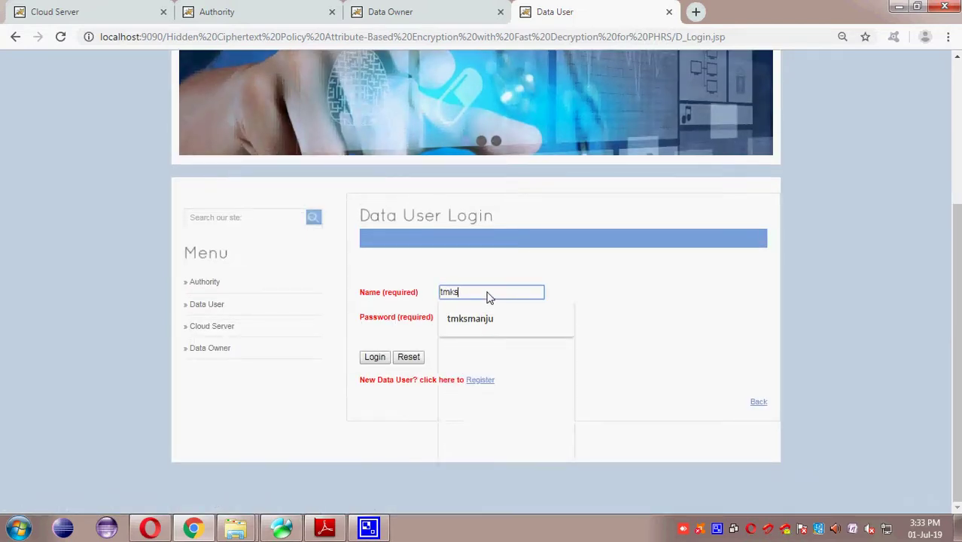
key("Down")
key("Tab")
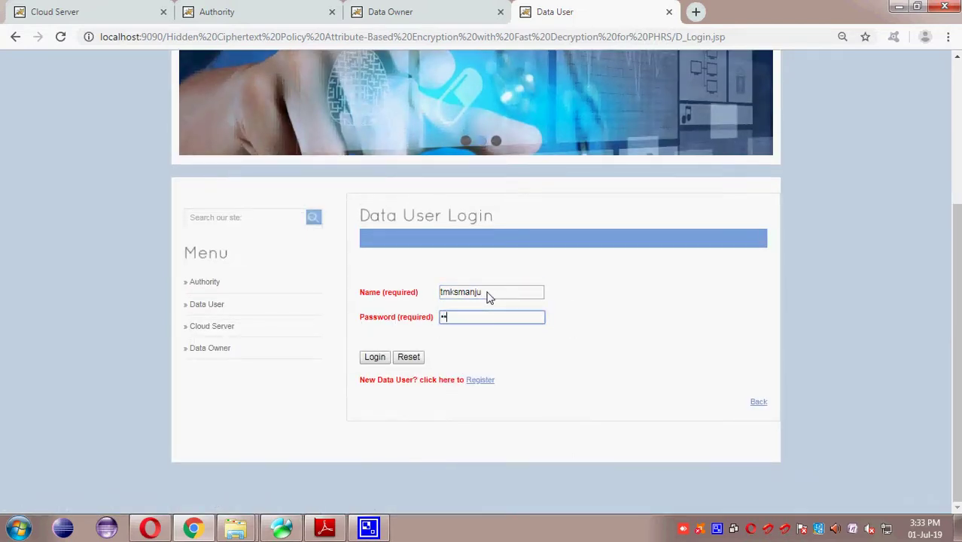
key("Return")
scroll(486, 300, "down", 4)
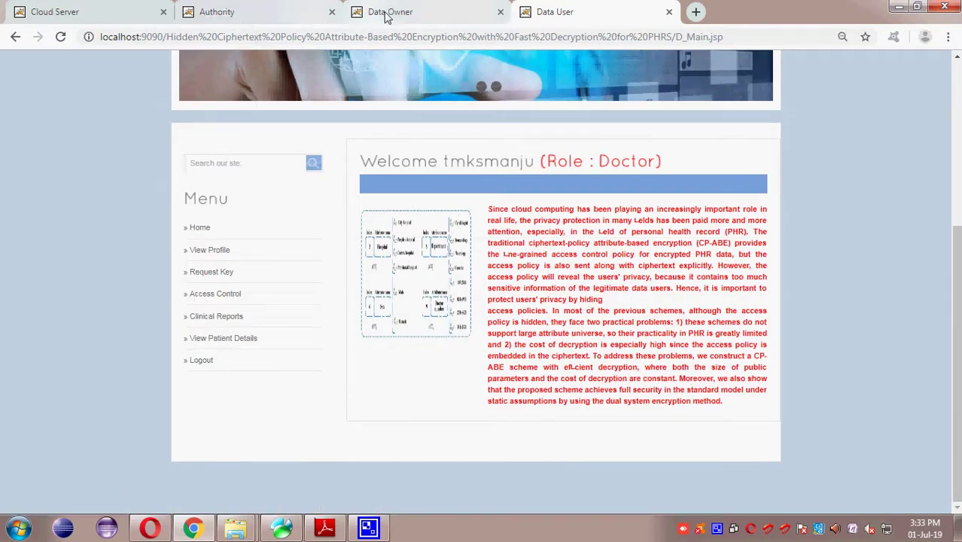
Step: In the data owner session, restart Add Patient Details with Ochard as the hospital
left_click(388, 13)
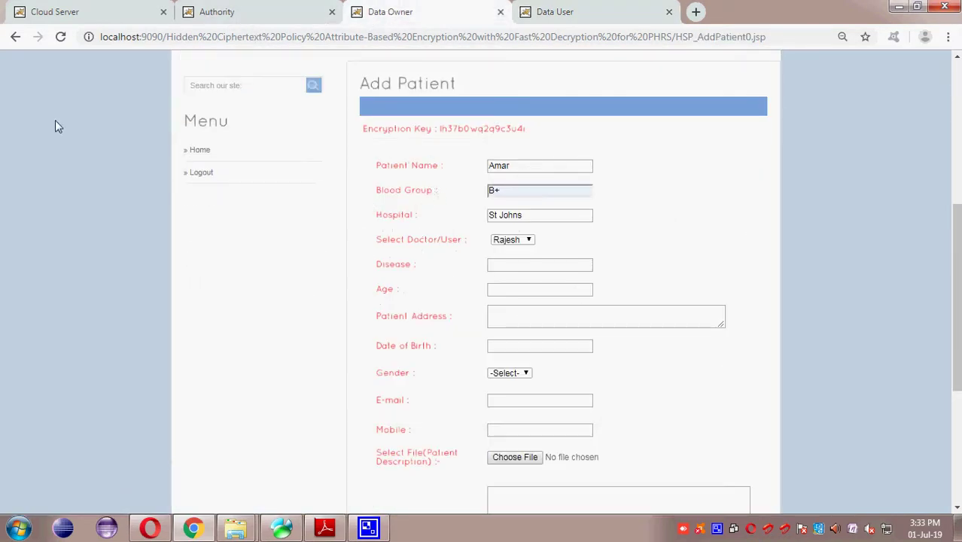
left_click(16, 36)
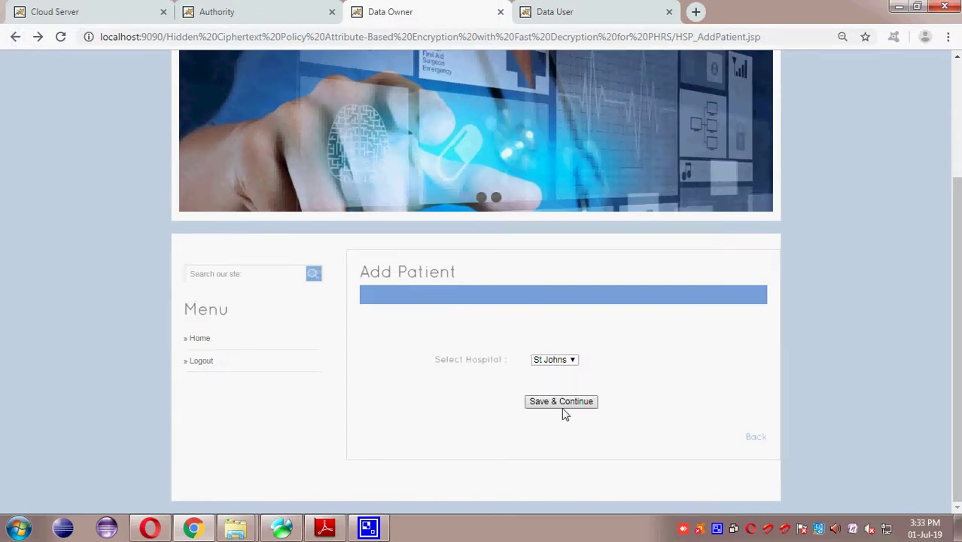
left_click(15, 37)
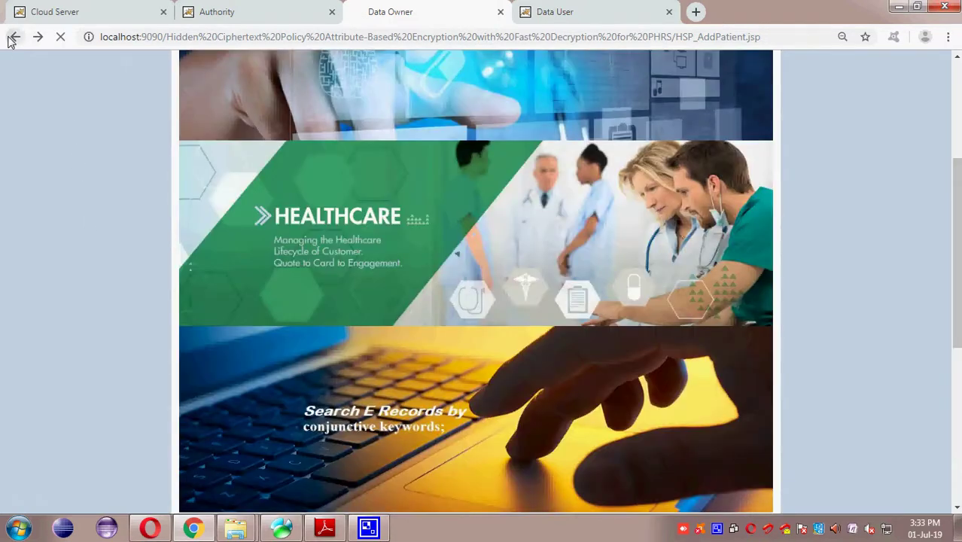
left_click(219, 311)
scroll(219, 316, "down", 3)
left_click(553, 359)
left_click(554, 402)
left_click(555, 402)
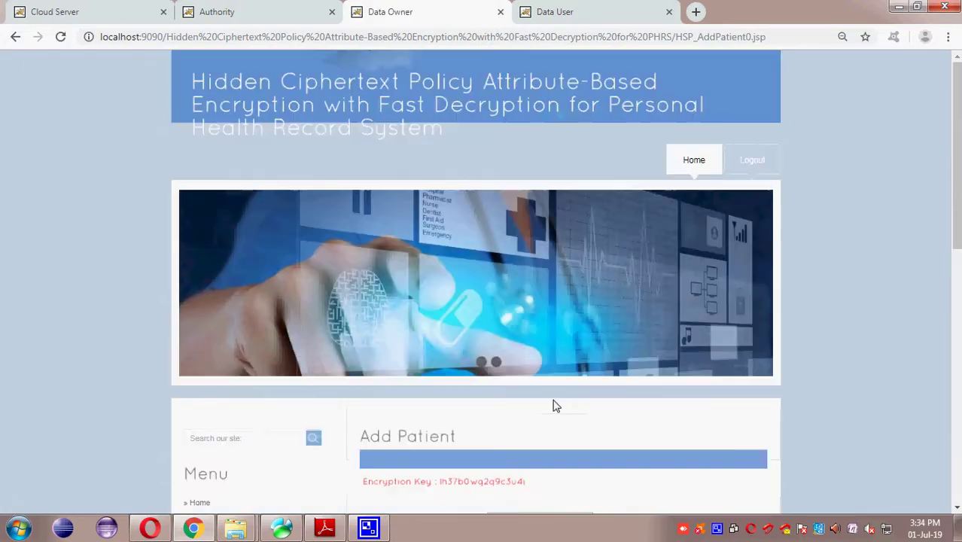
Step: Assign the record to the doctor user and enter the patient's name and B+ blood group
left_click(525, 241)
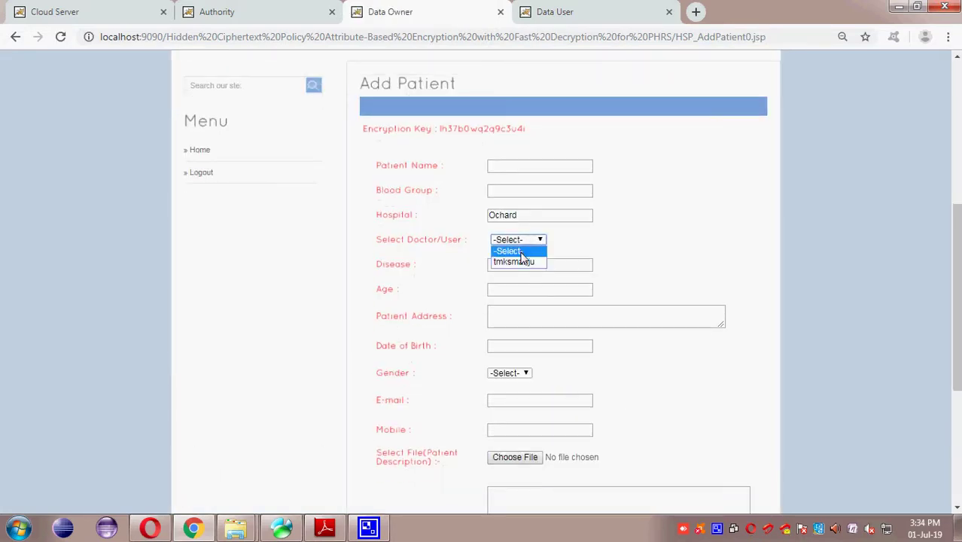
left_click(517, 261)
left_click(512, 167)
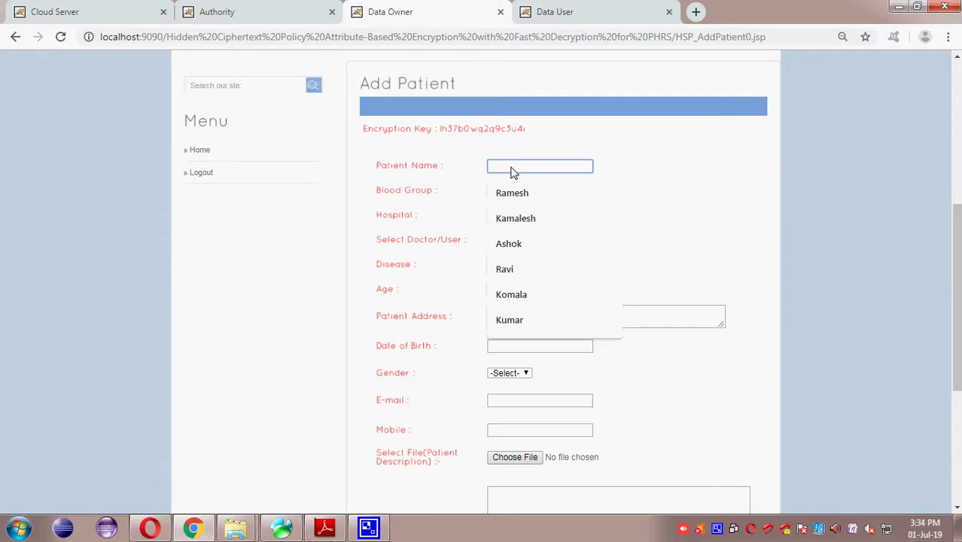
type("A")
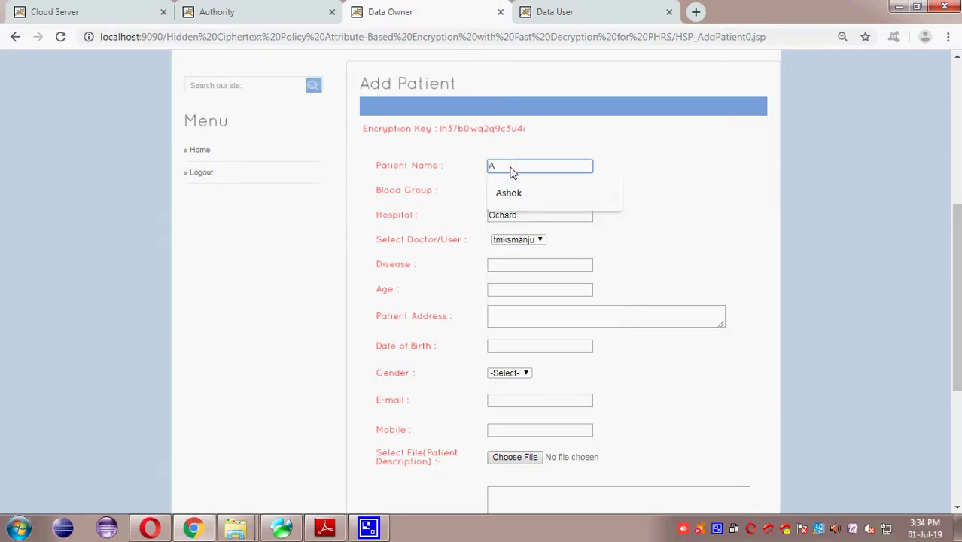
type("mar")
key("Tab")
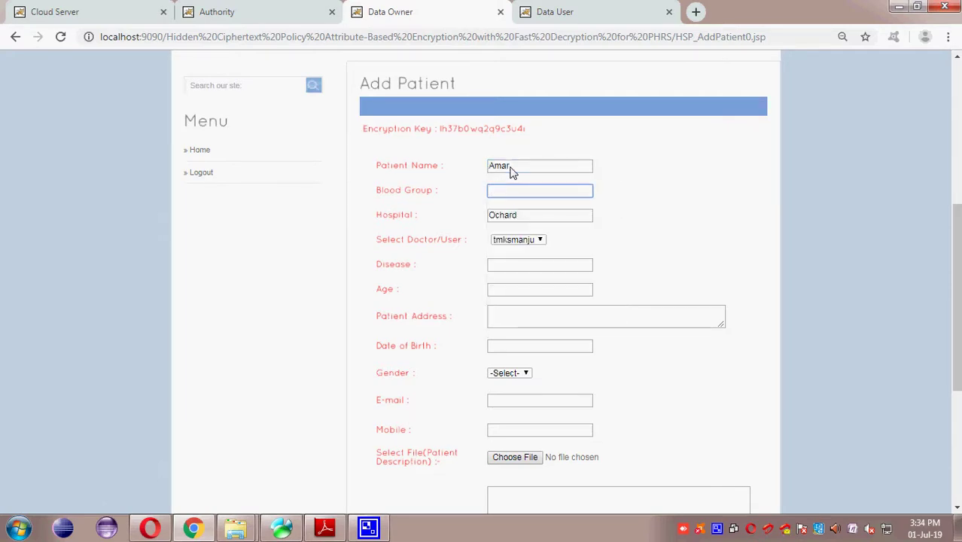
type("B")
key("Down")
key("Return")
key("Tab")
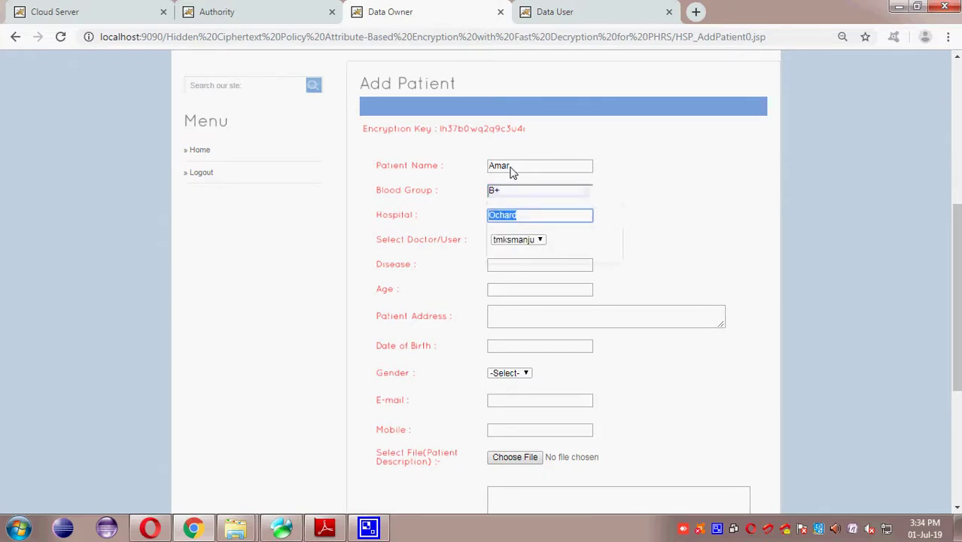
Step: Set the disease to Dengue, age to 34, and enter the patient's address
left_click(500, 267)
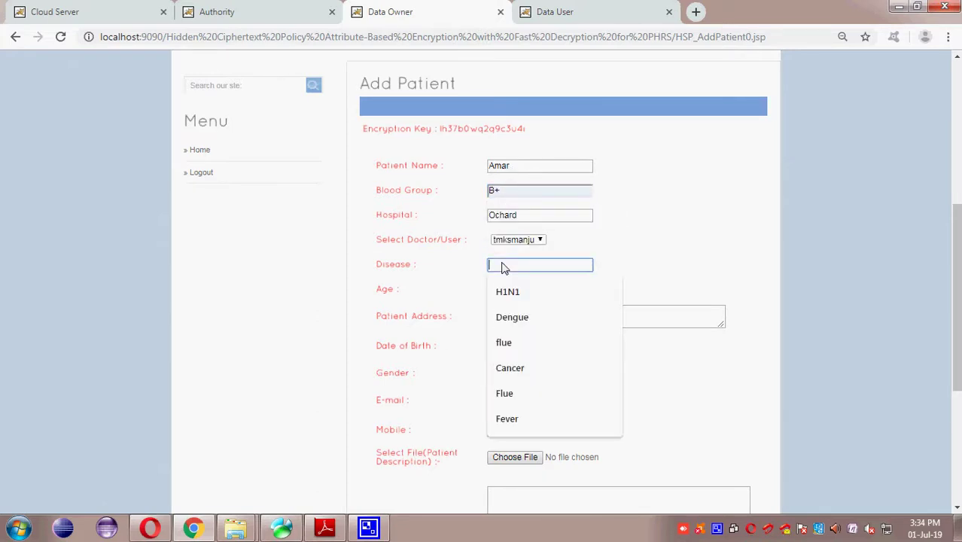
type("Dengue")
left_click(507, 292)
left_click(507, 293)
left_click(507, 313)
left_click(508, 321)
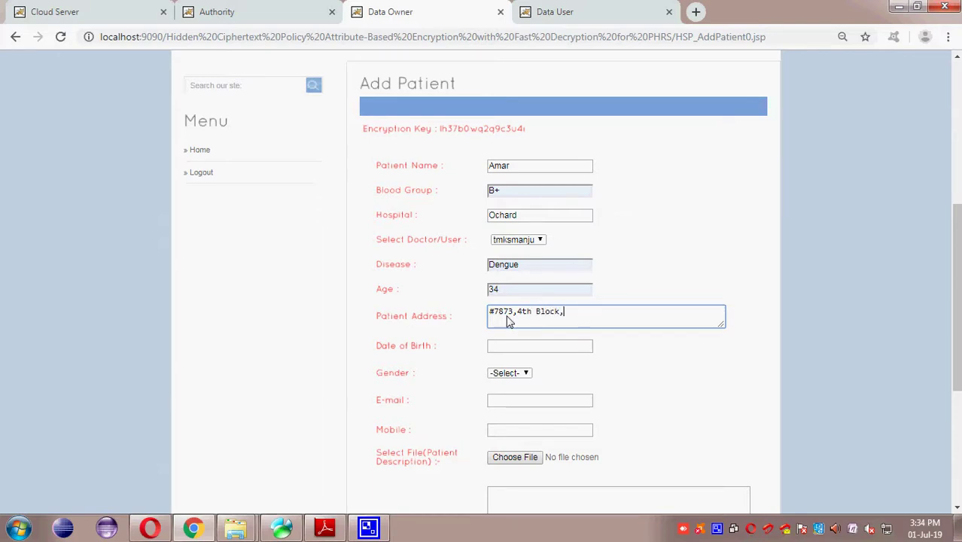
type("am")
Step: Fill in the suggested date of birth and set the gender to Male
key("Tab")
type("0")
key("Down")
key("Tab")
left_click(516, 374)
left_click(514, 395)
Step: Enter the patient's e-mail and suggested mobile number, then begin choosing the description file
left_click(513, 403)
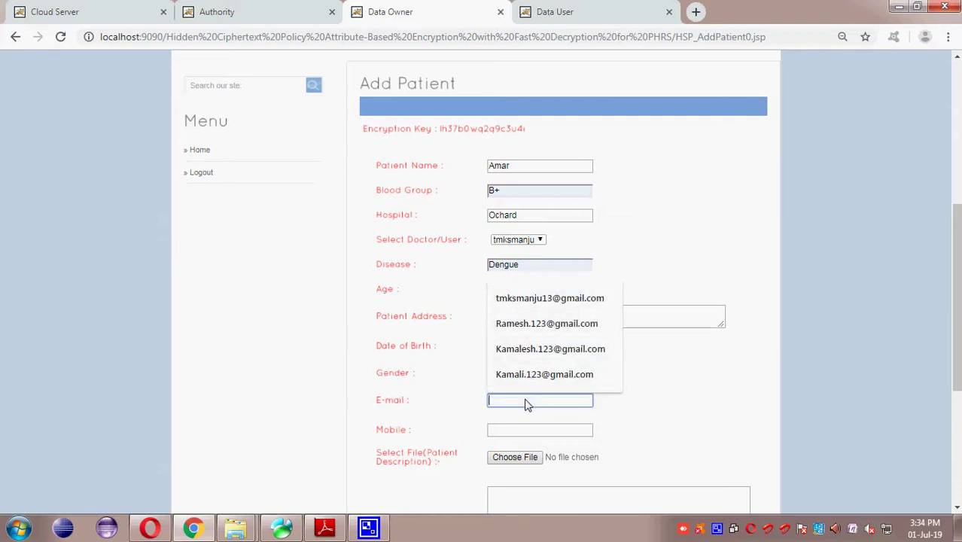
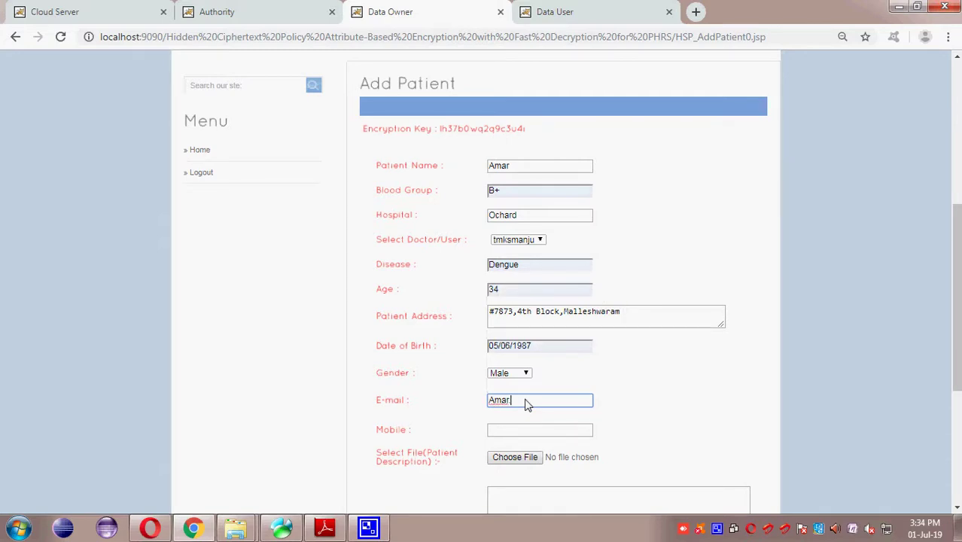
key("Tab")
type("9")
key("Down")
key("Tab")
scroll(527, 404, "down", 1)
scroll(527, 376, "down", 2)
left_click(516, 248)
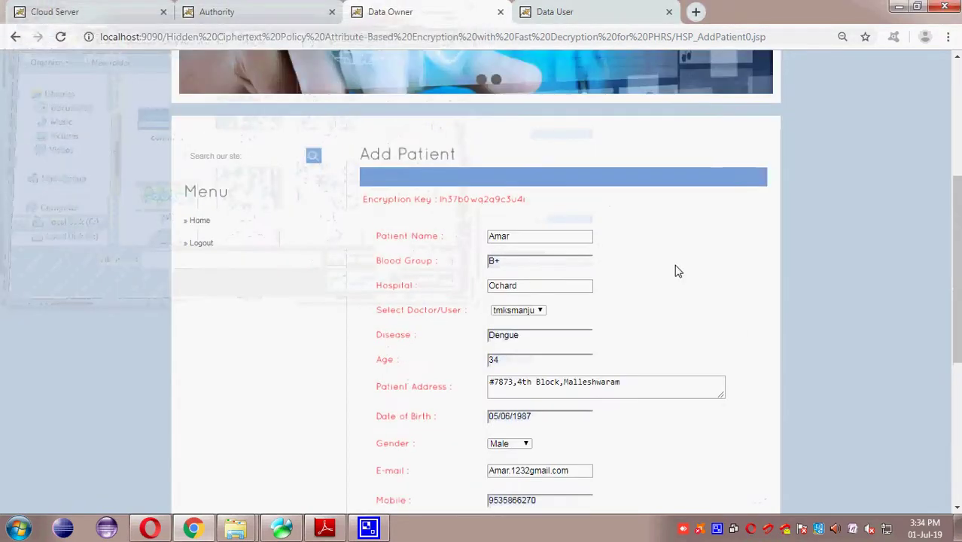
Step: Attach Dengue.txt from the Sample Documents folder as the patient description
scroll(676, 271, "down", 4)
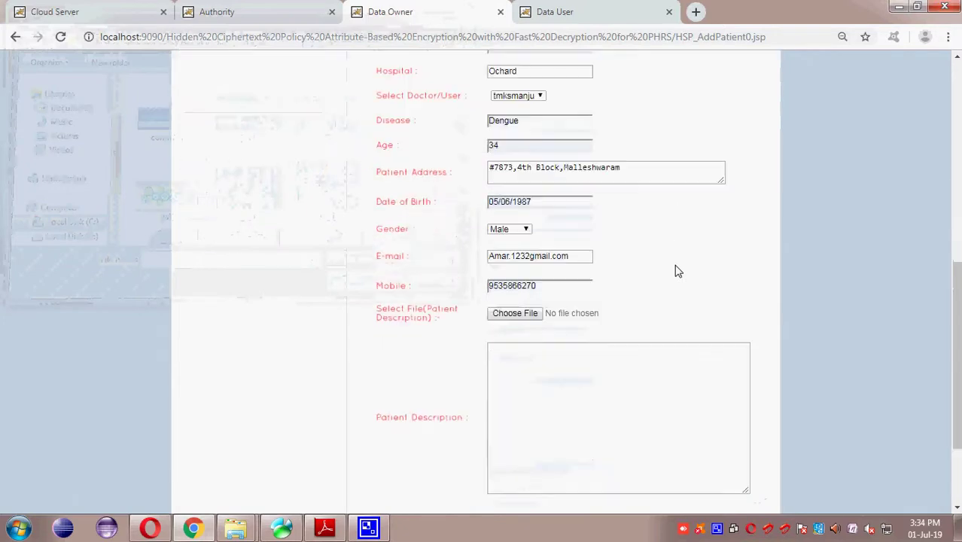
scroll(676, 271, "up", 1)
scroll(676, 271, "down", 3)
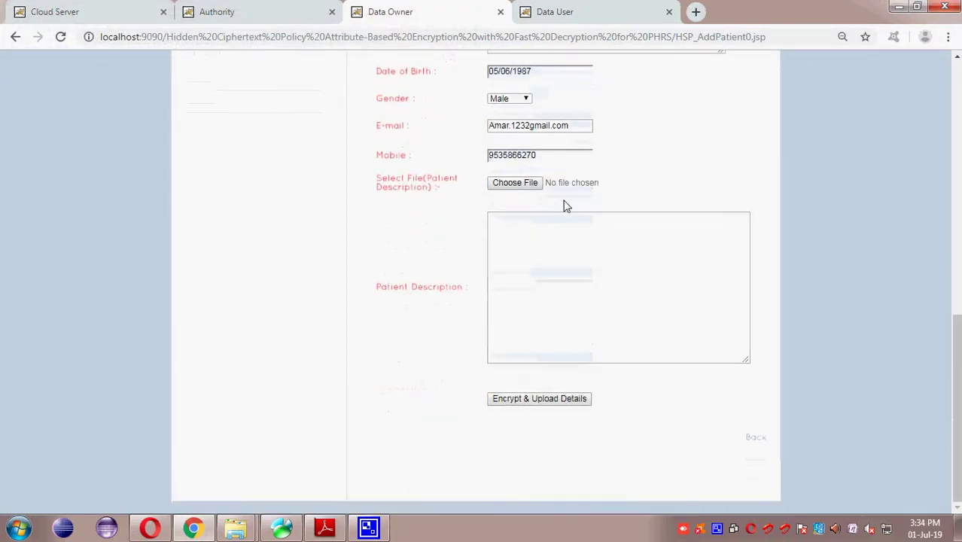
left_click(534, 187)
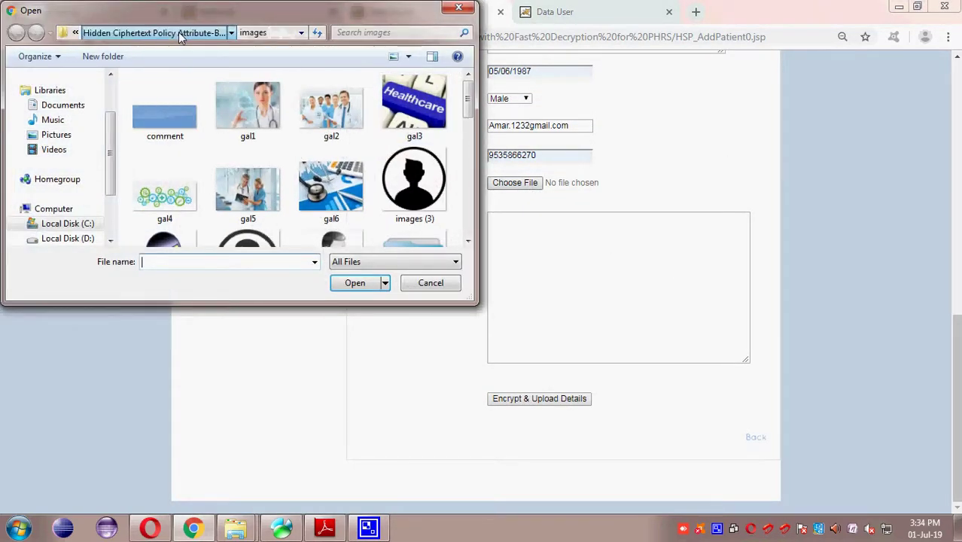
left_click(178, 31)
double_click(165, 175)
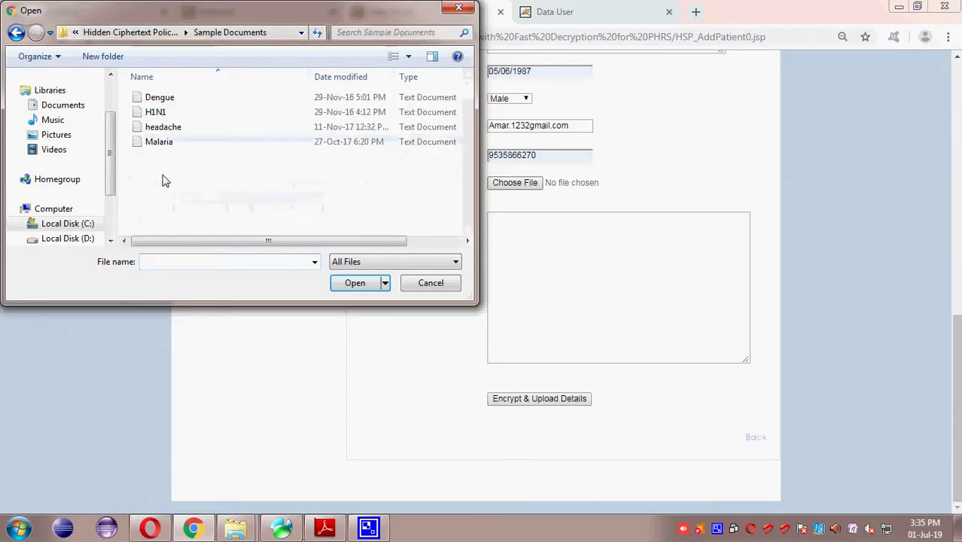
left_click(159, 97)
left_click(354, 284)
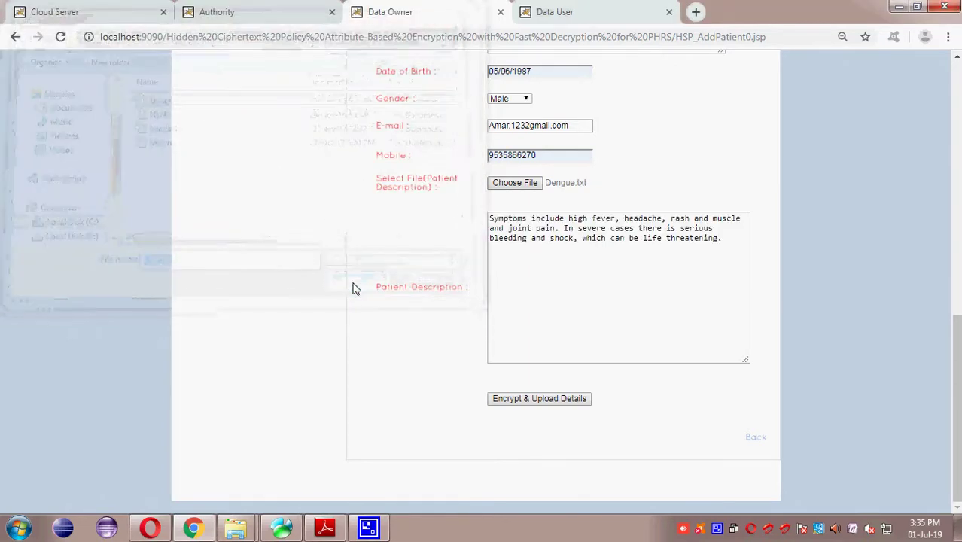
Step: Encrypt and upload the patient details, then return to the owner's welcome page
left_click(537, 399)
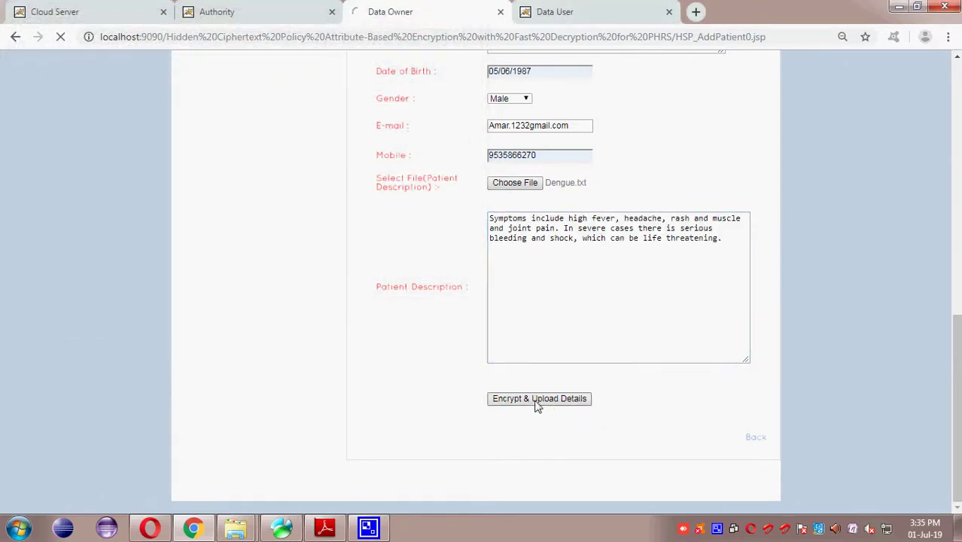
scroll(533, 399, "down", 3)
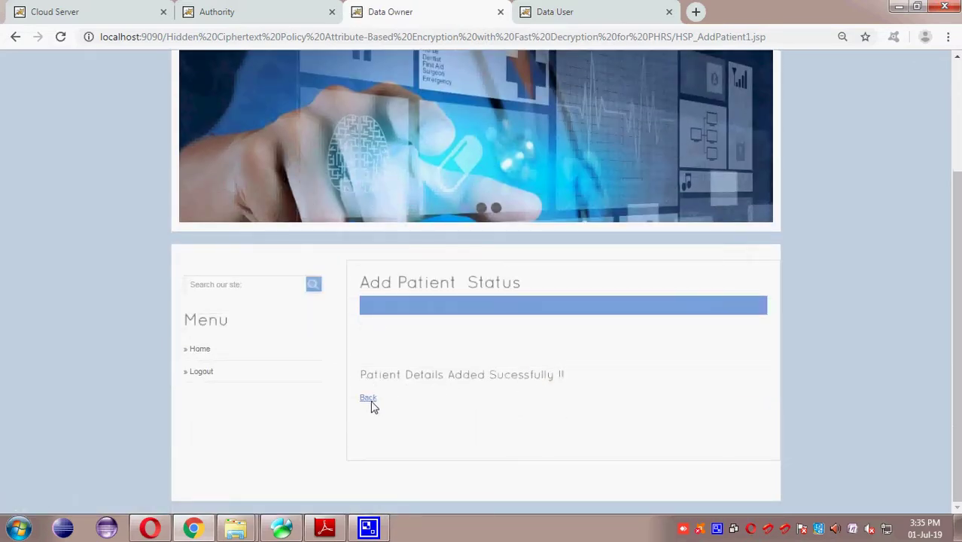
left_click(368, 398)
Step: On the Cloud Server, view the new patient's encrypted record in the stored patient list
scroll(410, 415, "down", 3)
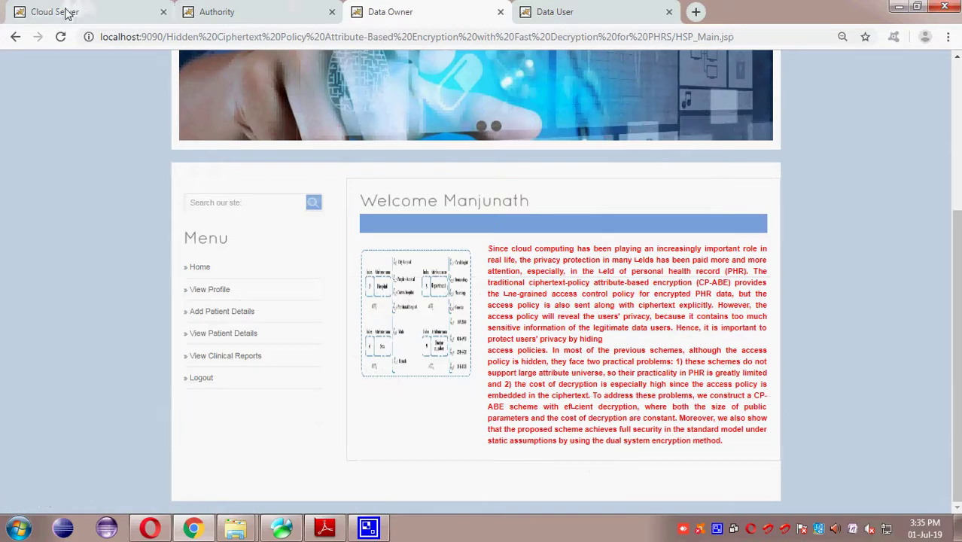
left_click(66, 12)
left_click(248, 316)
scroll(702, 420, "down", 2)
left_click(725, 399)
scroll(723, 402, "down", 5)
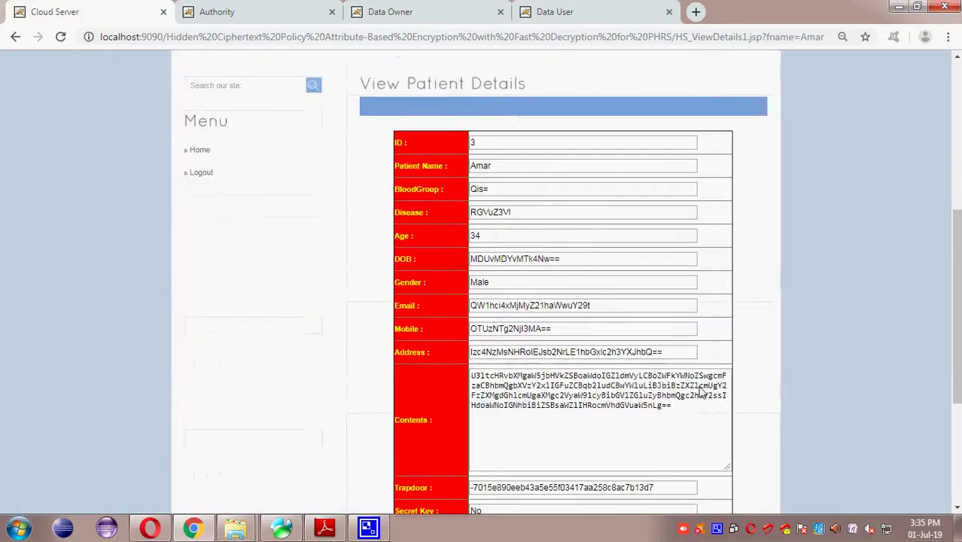
scroll(630, 410, "down", 3)
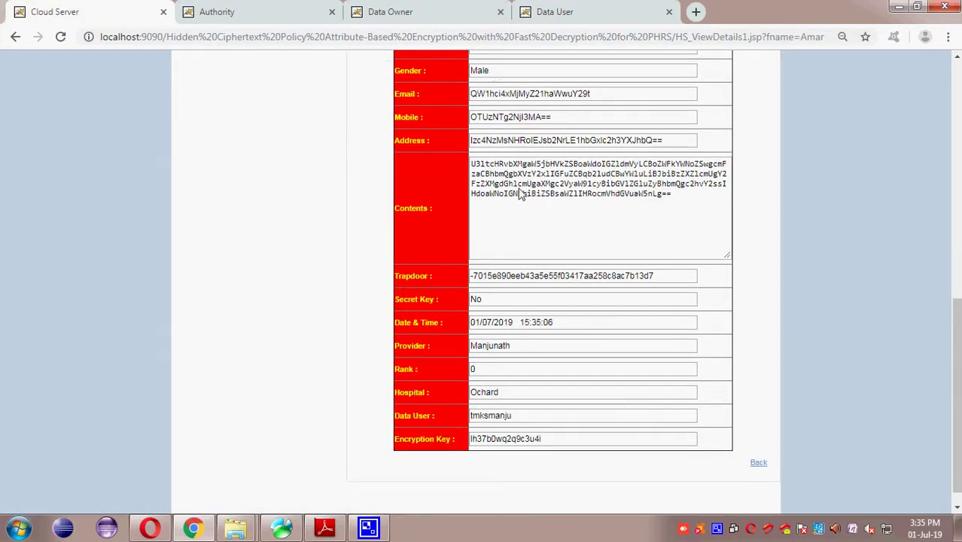
left_click(759, 462)
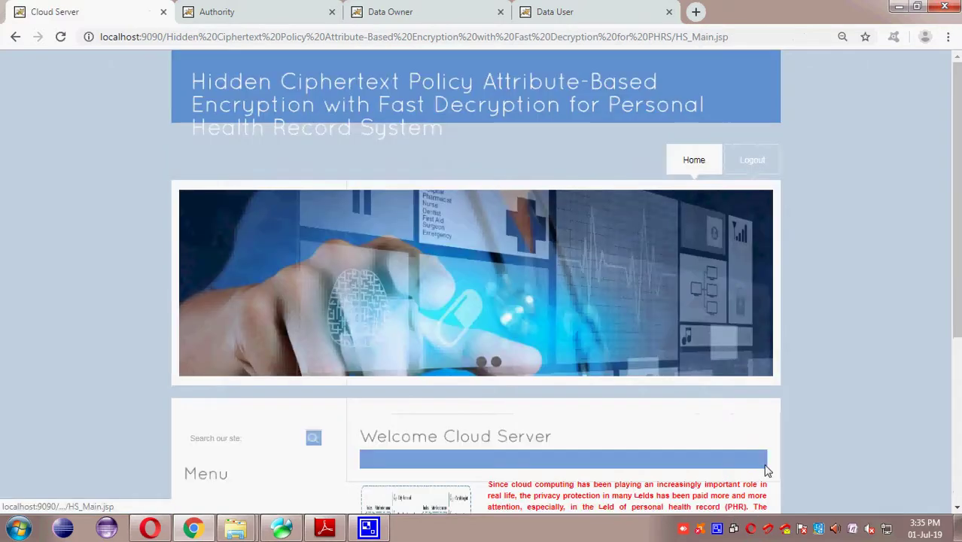
scroll(761, 463, "down", 4)
Step: In the data owner session, open the patient's full Dengue record from the patient details list
left_click(585, 12)
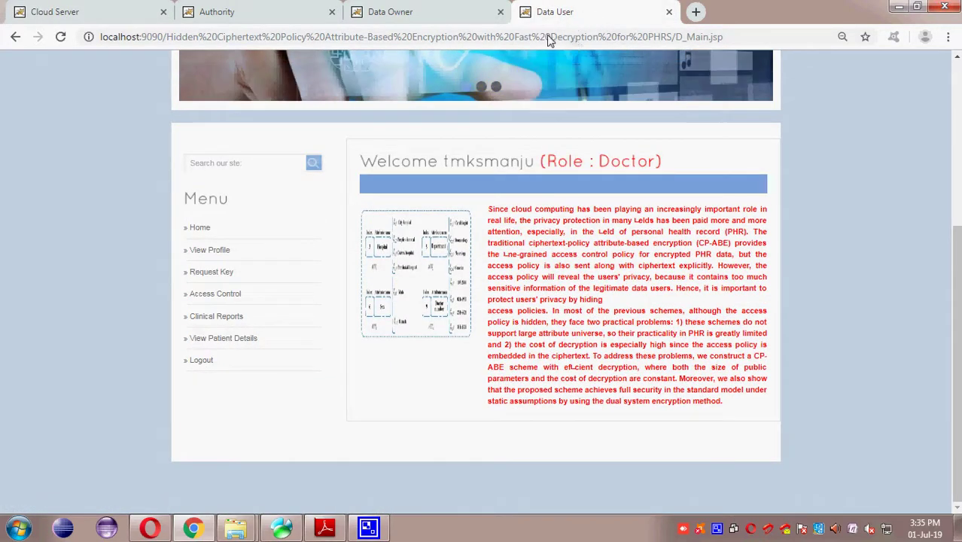
left_click(436, 12)
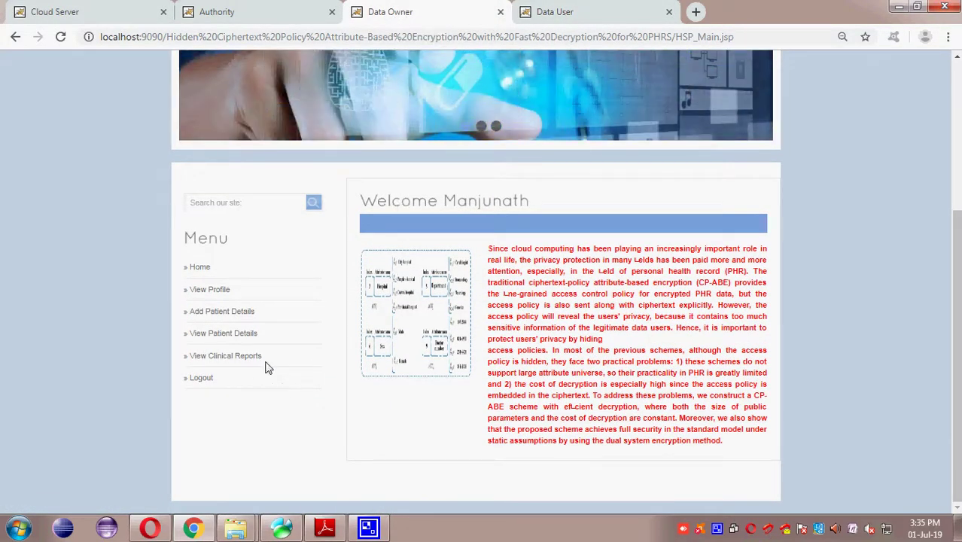
left_click(252, 334)
scroll(241, 339, "down", 2)
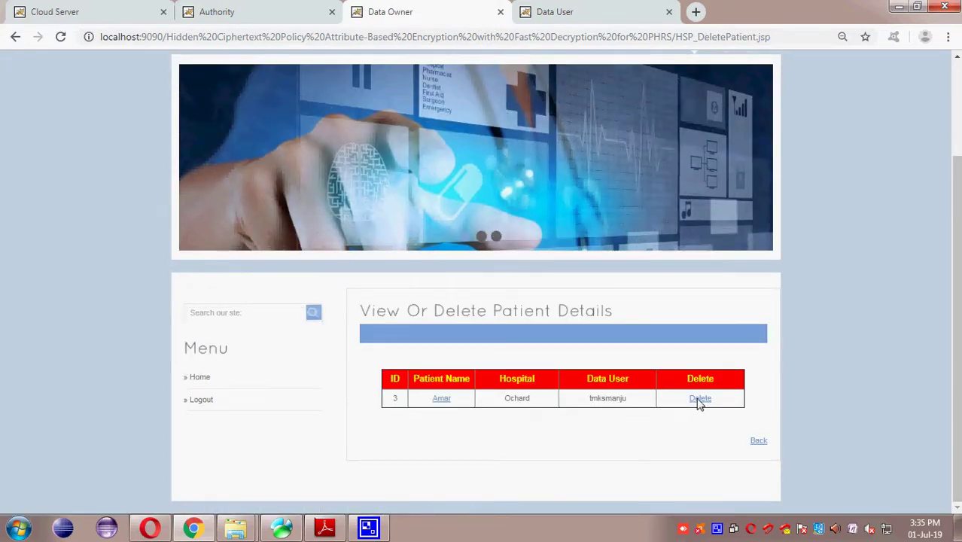
left_click(441, 399)
scroll(601, 380, "down", 4)
Step: Switch to the data user session and confirm the doctor's profile shows the Doctor role
left_click(756, 463)
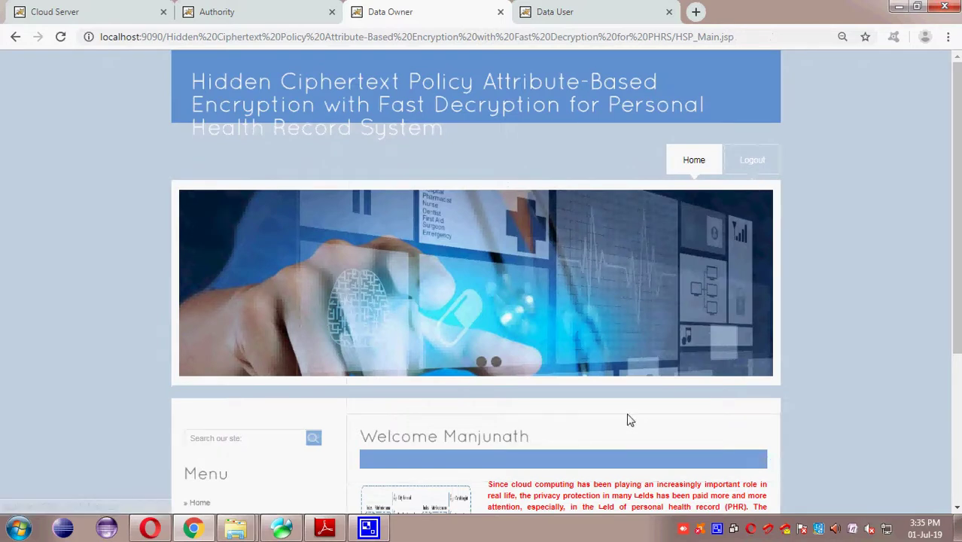
scroll(644, 423, "down", 3)
left_click(566, 12)
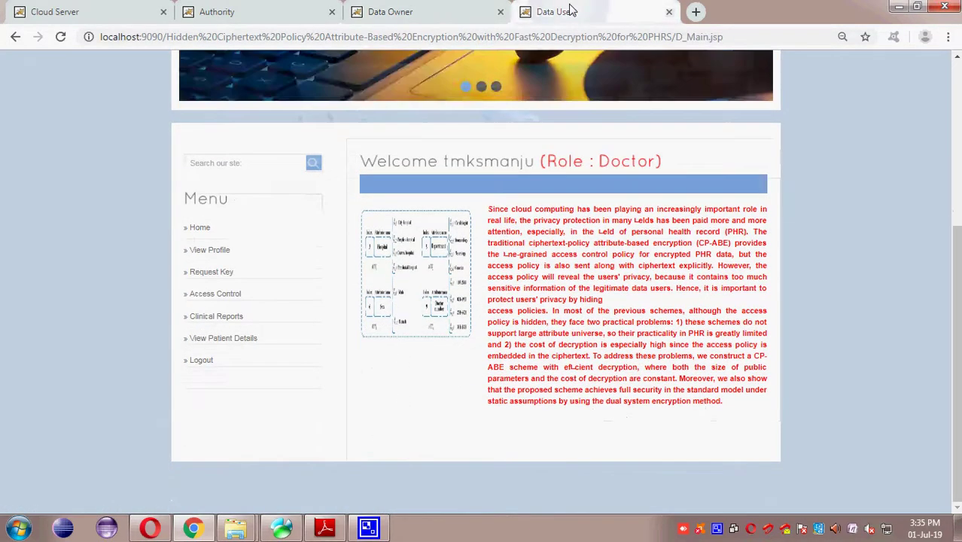
left_click(226, 252)
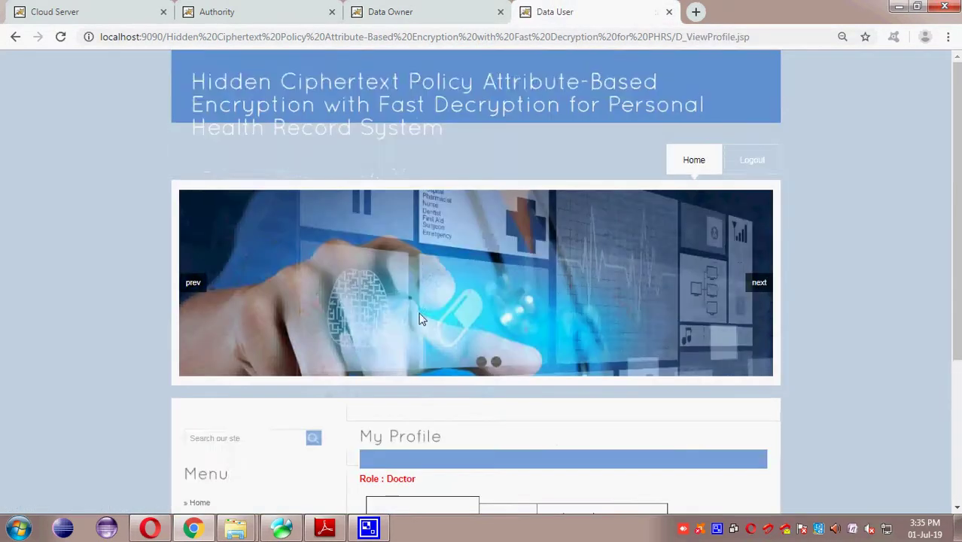
scroll(384, 353, "down", 3)
left_click_drag(389, 263, 440, 268)
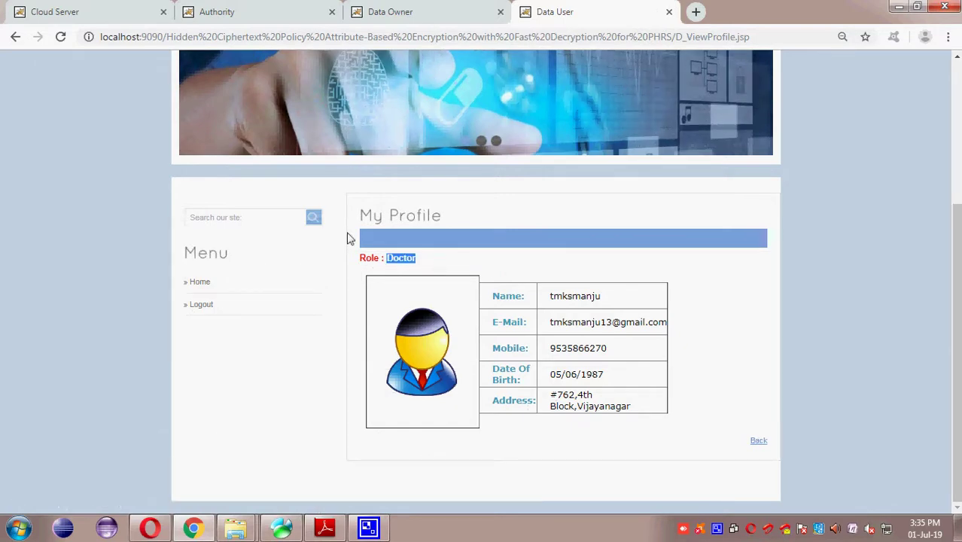
left_click(16, 38)
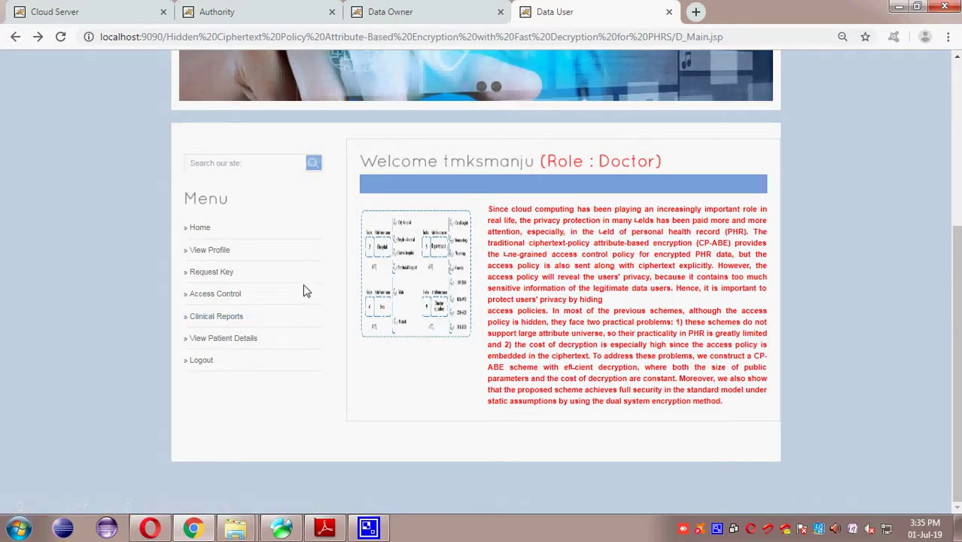
Step: Send the cloud server an access request for the record's provider and hospital
left_click(238, 293)
scroll(451, 361, "down", 1)
left_click_drag(456, 366, 687, 359)
left_click(686, 359)
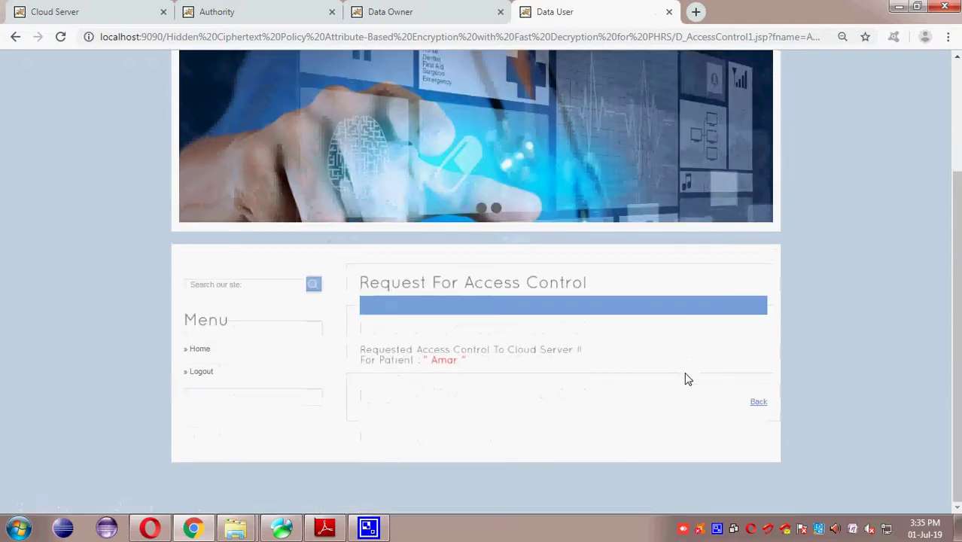
left_click(755, 401)
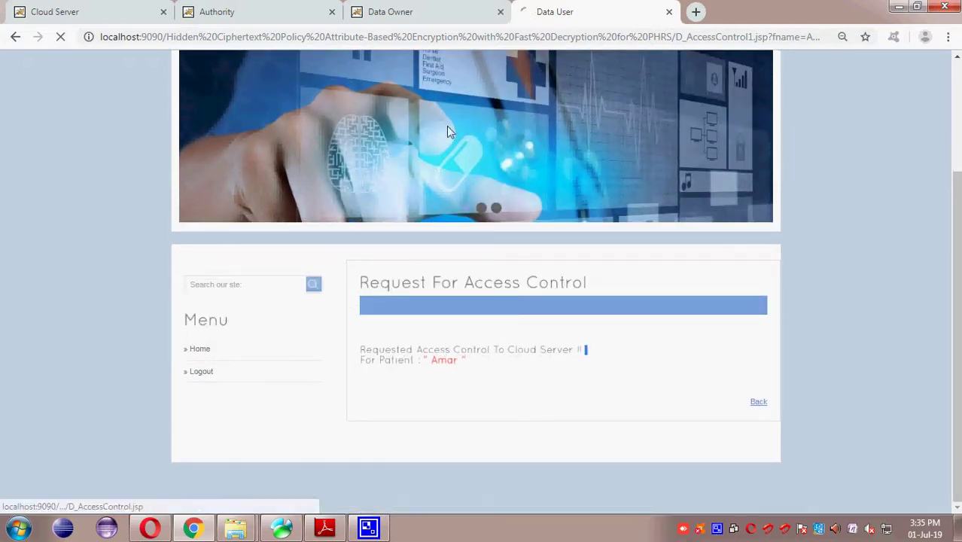
left_click(92, 11)
Step: Grant the third pending access request both Document Permission and Details Permission
left_click(234, 336)
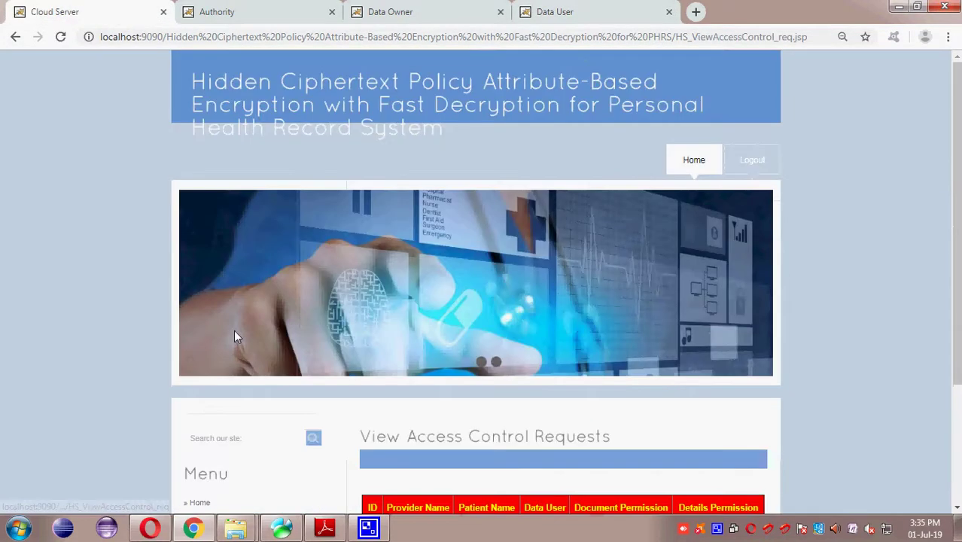
scroll(393, 380, "down", 2)
left_click_drag(412, 404, 573, 419)
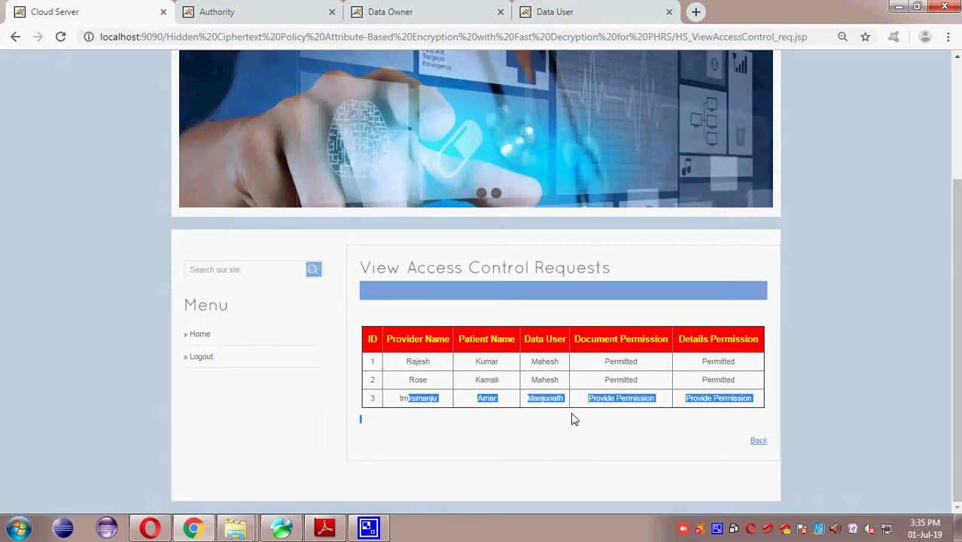
left_click(624, 408)
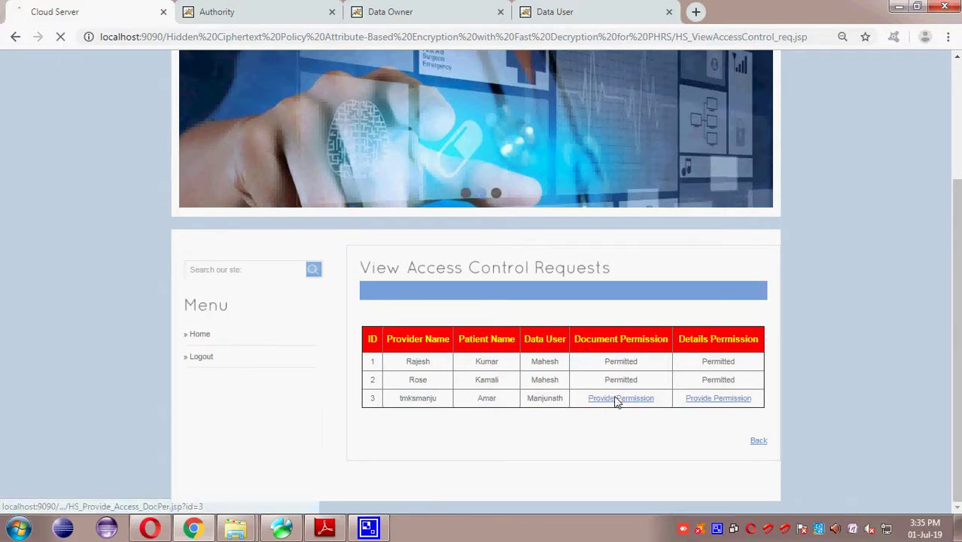
left_click(616, 401)
left_click_drag(605, 401, 687, 384)
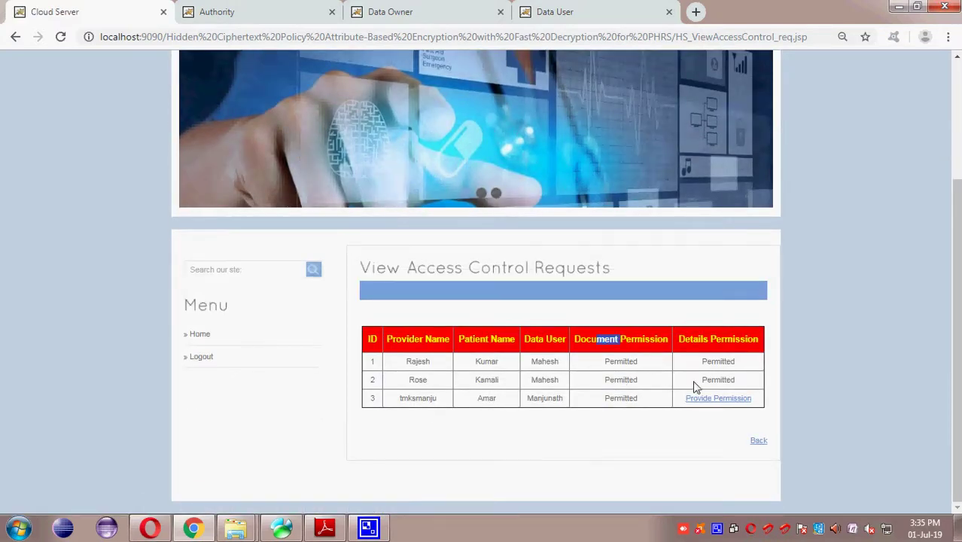
left_click_drag(694, 344, 721, 343)
left_click(729, 398)
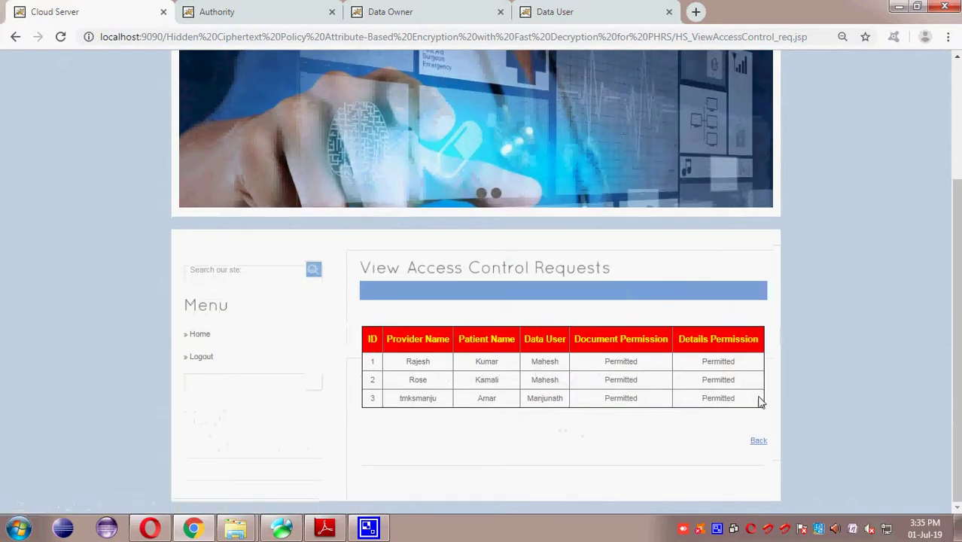
left_click(758, 441)
Step: As the doctor, confirm the access request status now shows as permitted
left_click(569, 12)
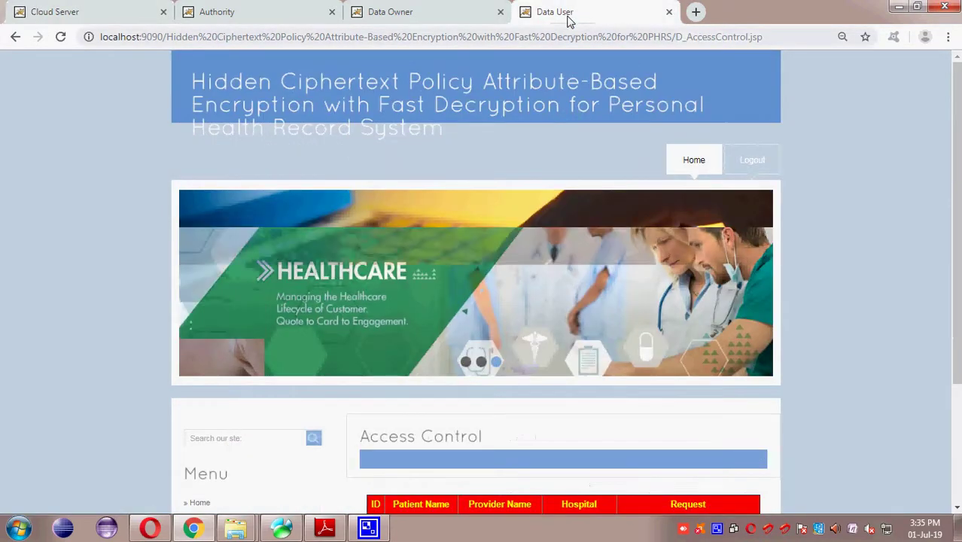
scroll(429, 343, "down", 1)
scroll(429, 342, "down", 2)
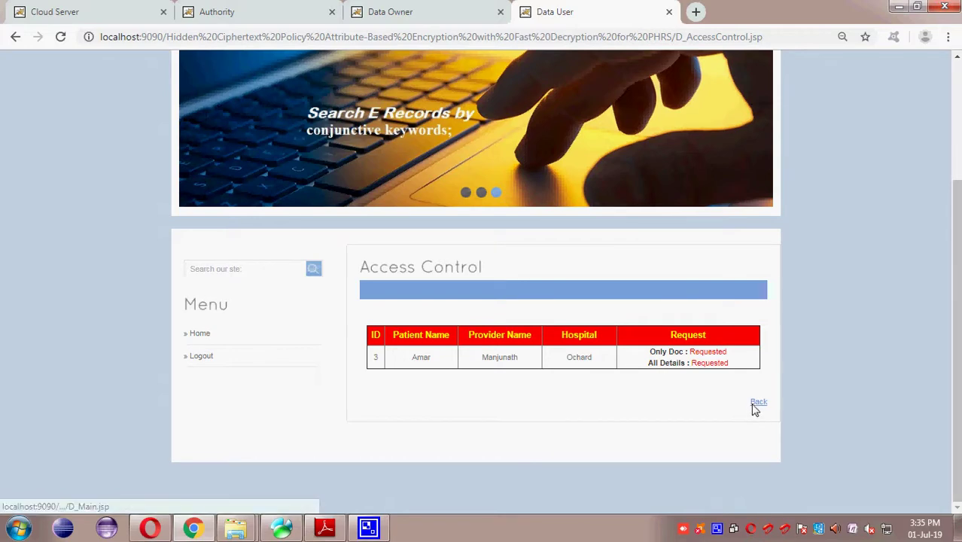
left_click(756, 403)
left_click(226, 294)
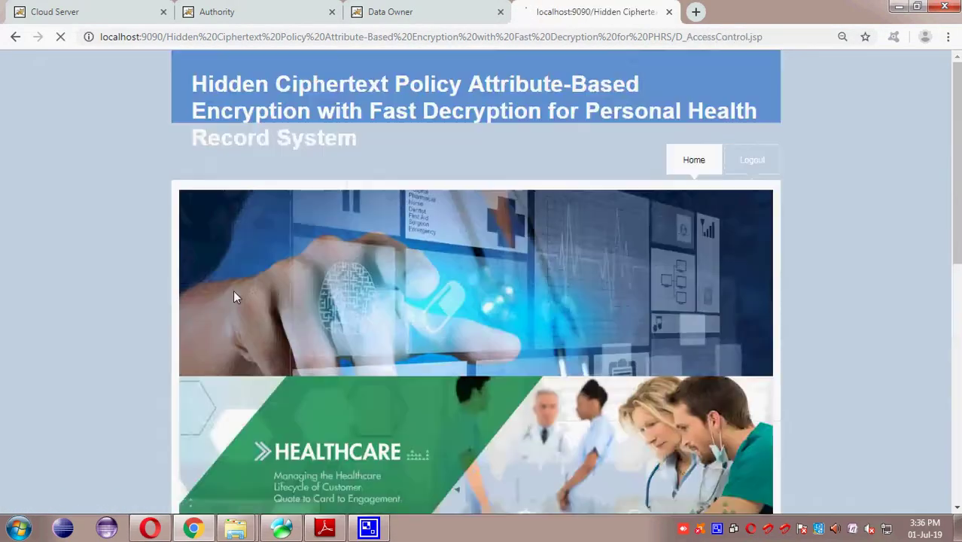
left_click_drag(652, 352, 768, 400)
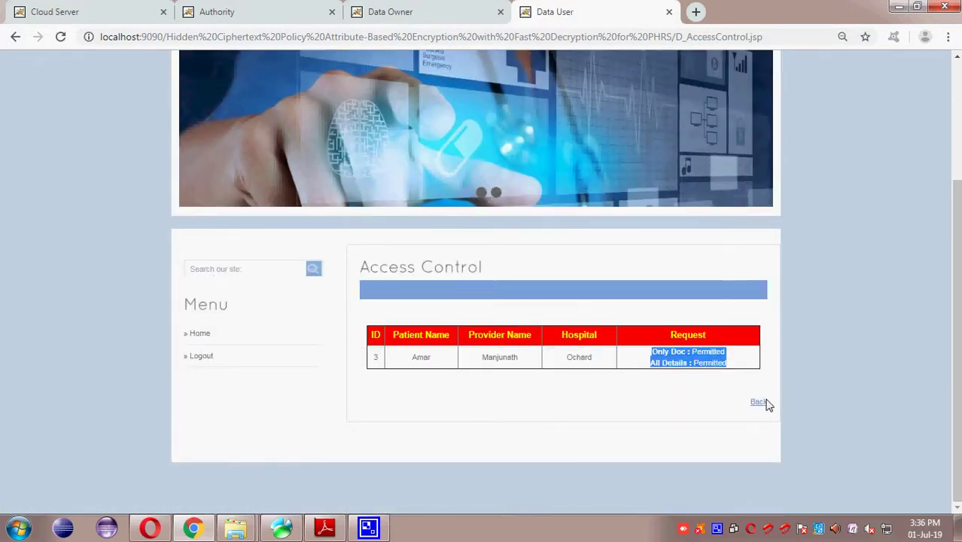
left_click(758, 402)
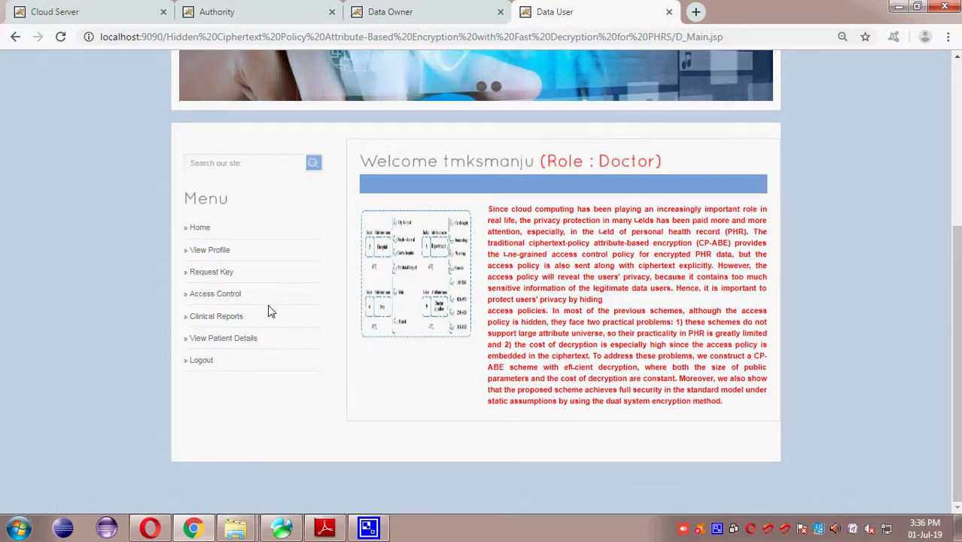
Step: Open the permitted patient record and start a clinical report, which asks for a secret key
left_click(240, 342)
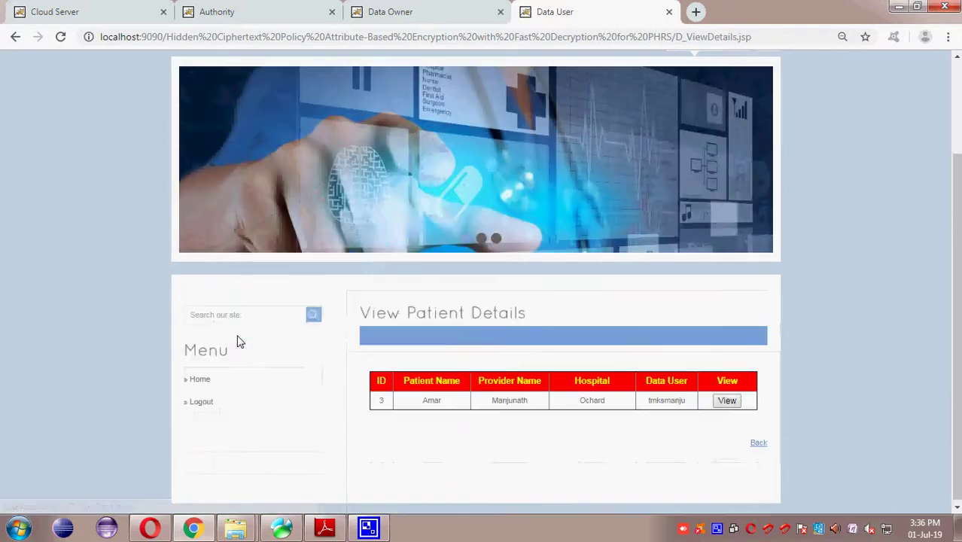
left_click_drag(427, 398, 729, 410)
left_click(727, 400)
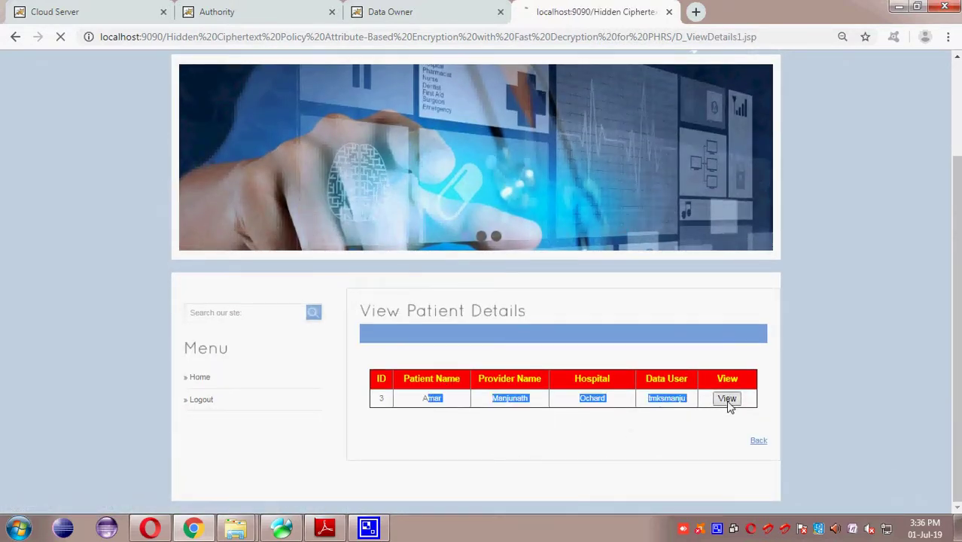
scroll(722, 402, "down", 1)
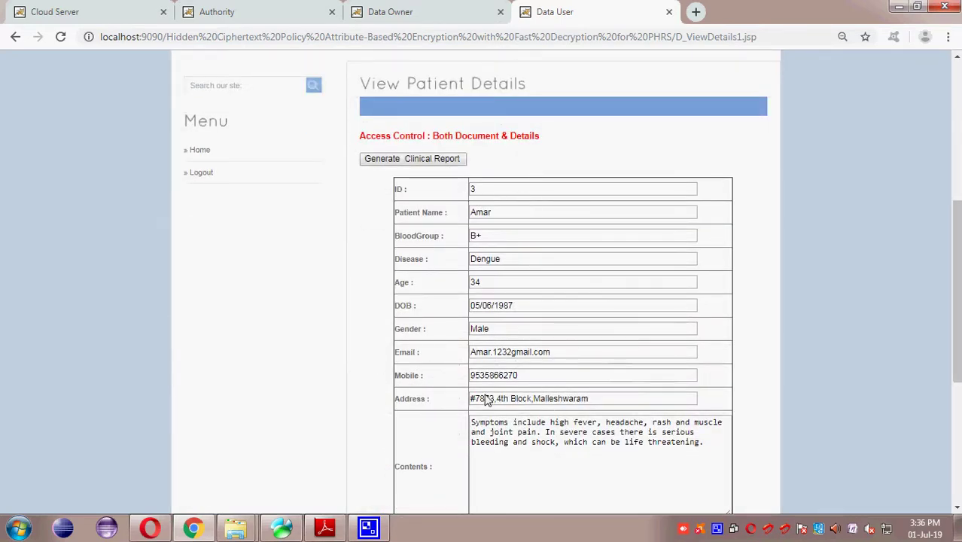
left_click(417, 159)
scroll(428, 182, "down", 2)
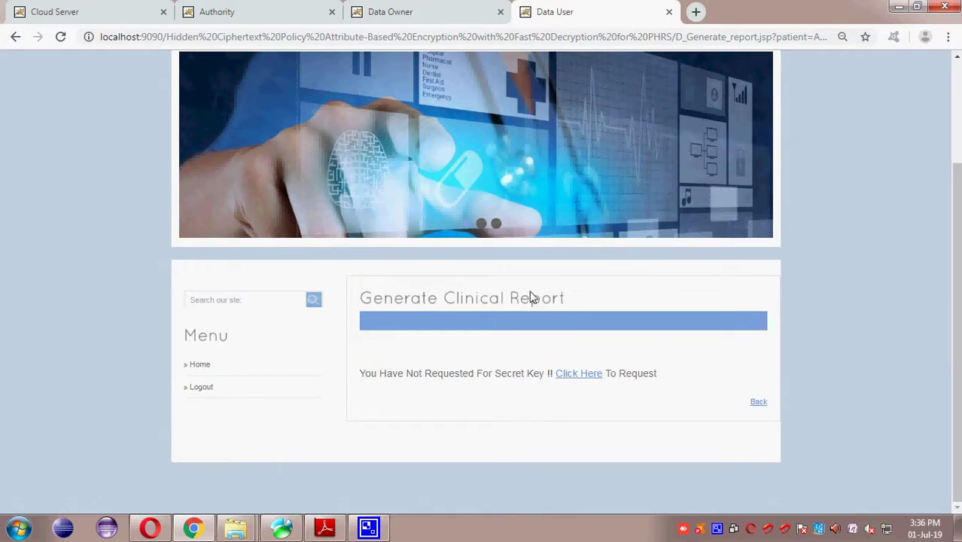
Step: Request a secret key from the Authority using the record's suggested provider and the patient's name
left_click(574, 376)
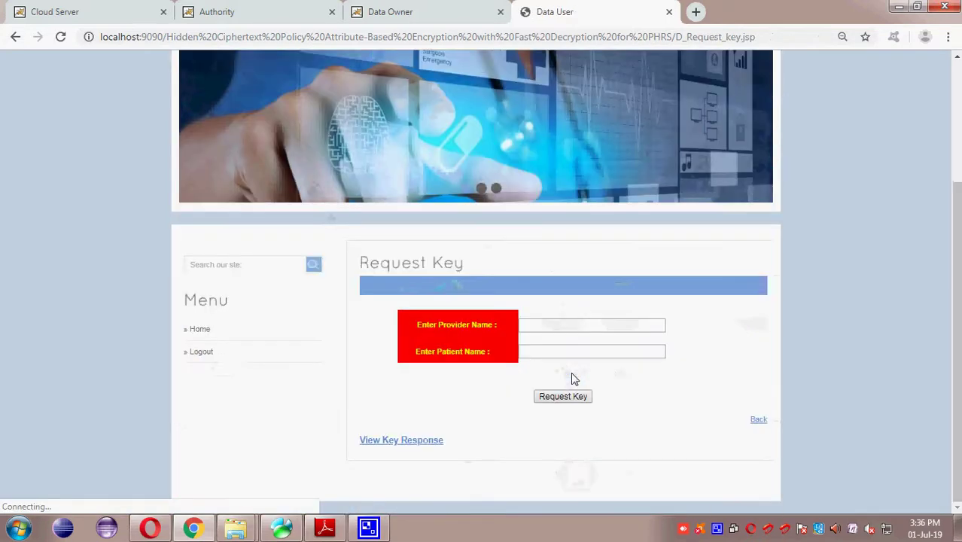
left_click(563, 327)
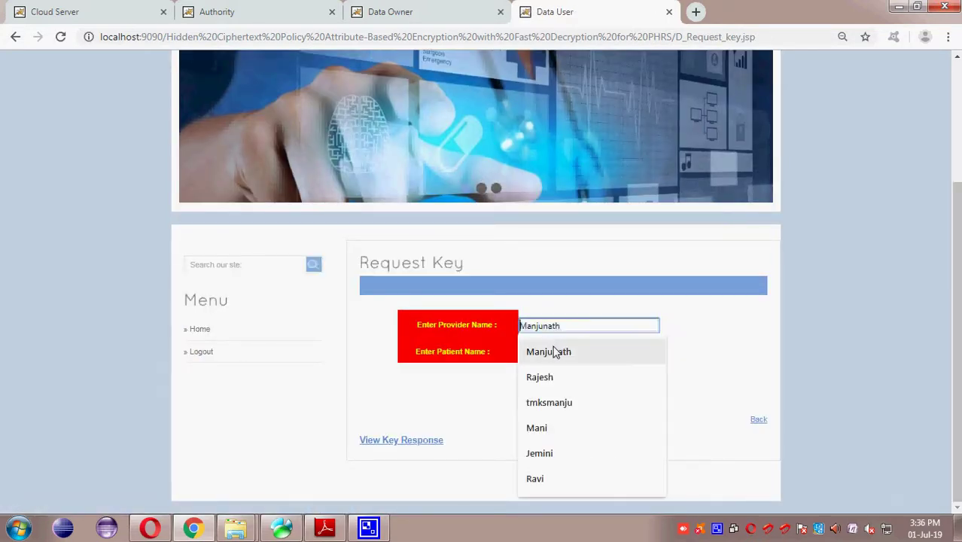
left_click(557, 353)
left_click(553, 355)
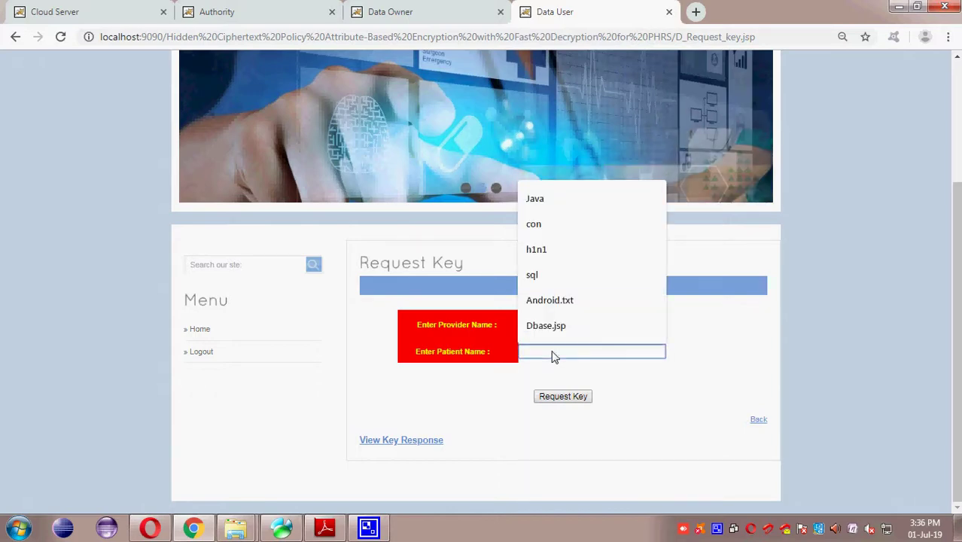
type("Amar")
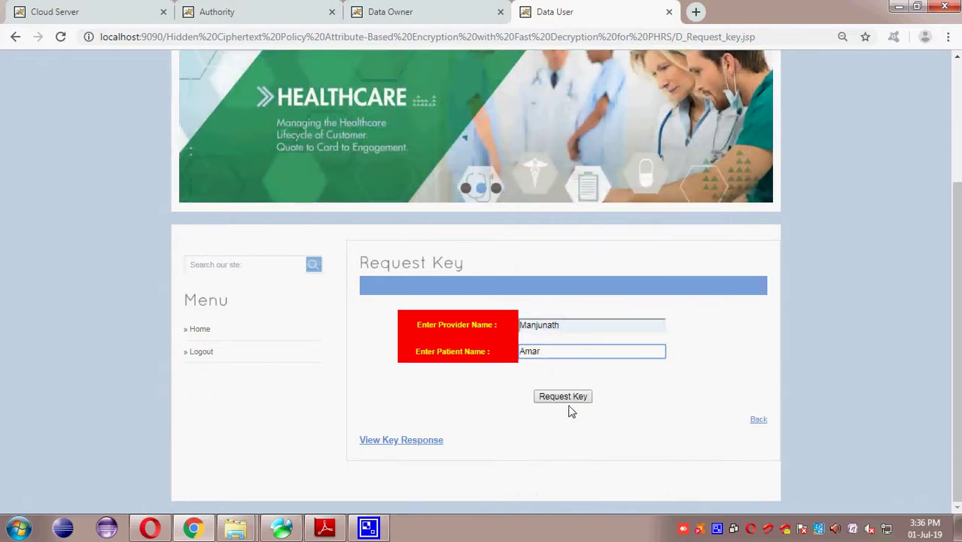
left_click(567, 396)
scroll(511, 404, "down", 3)
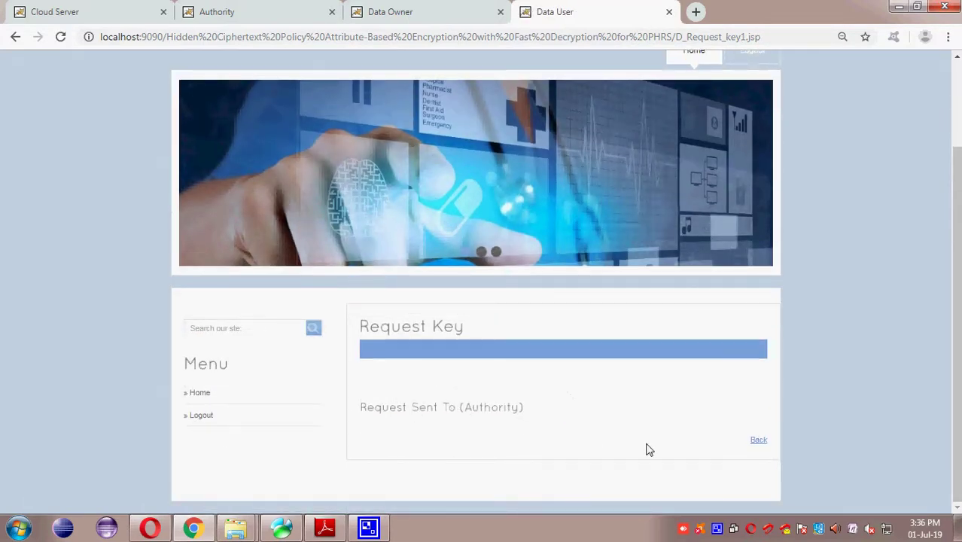
left_click(758, 440)
Step: As the Authority, check the requesting doctor's details and generate the key for request 4
left_click(259, 12)
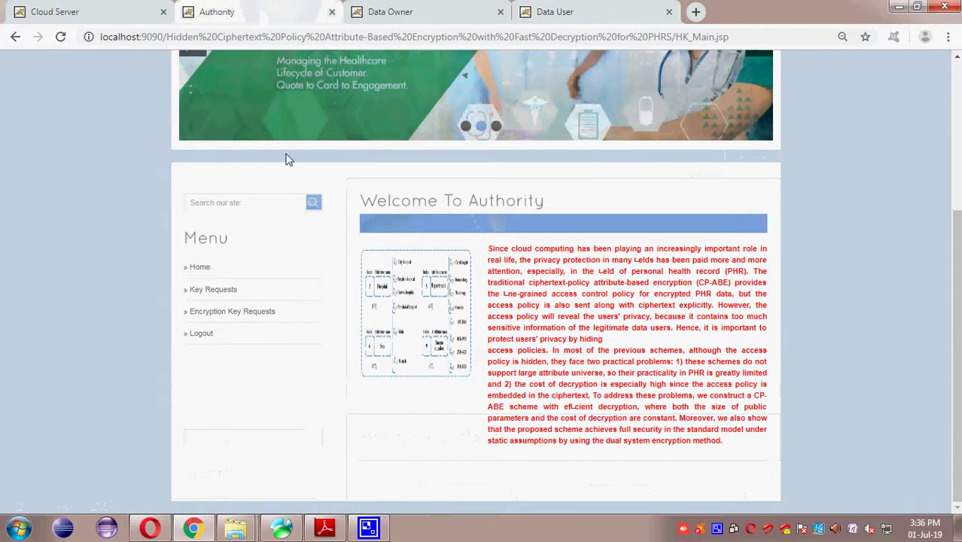
left_click(216, 290)
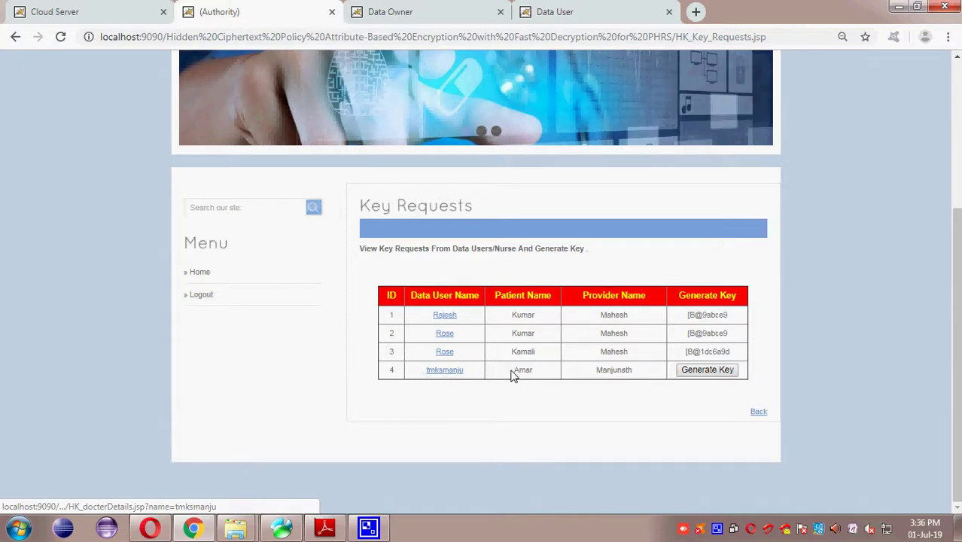
left_click(435, 371)
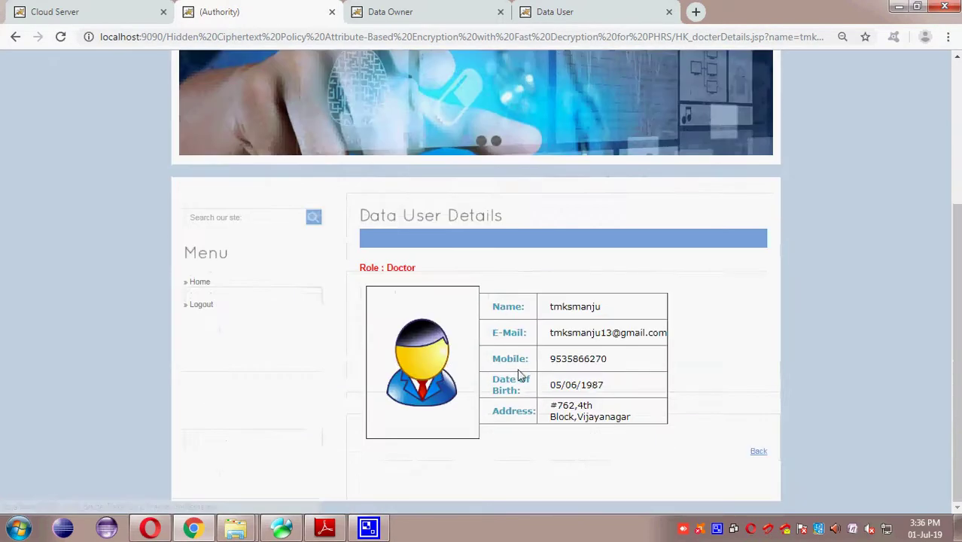
left_click(15, 36)
left_click(714, 373)
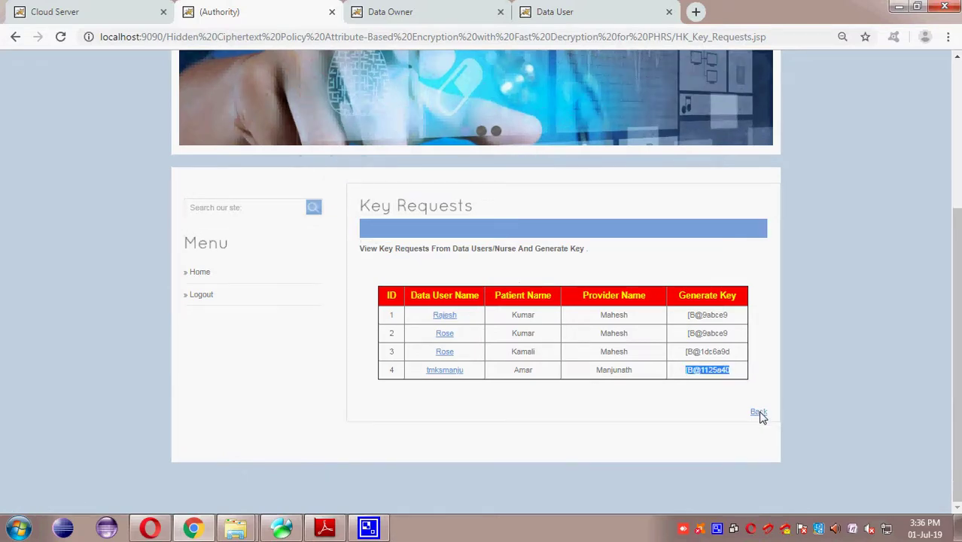
left_click(756, 413)
left_click(632, 21)
scroll(488, 337, "down", 4)
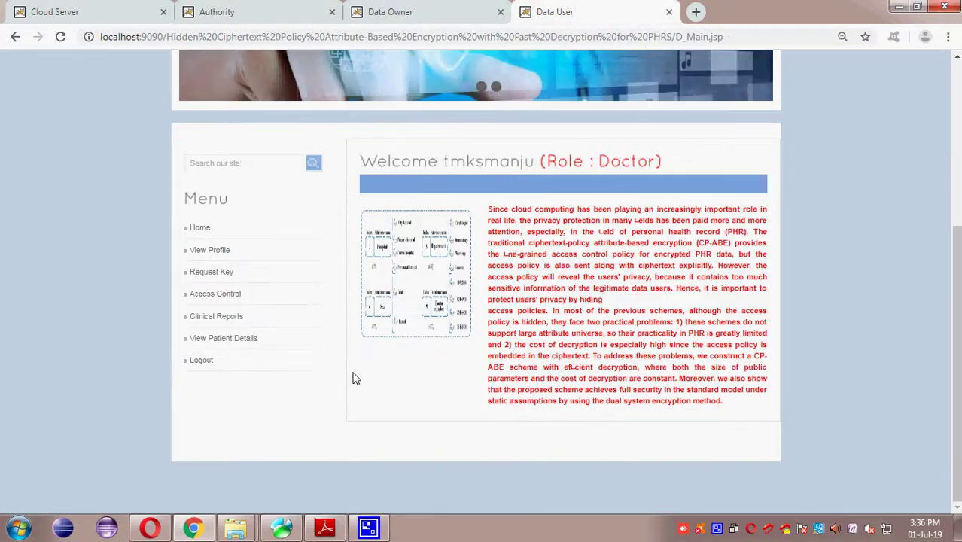
Step: Open the patient's full record details and start a clinical report for it
left_click(242, 339)
scroll(452, 376, "down", 2)
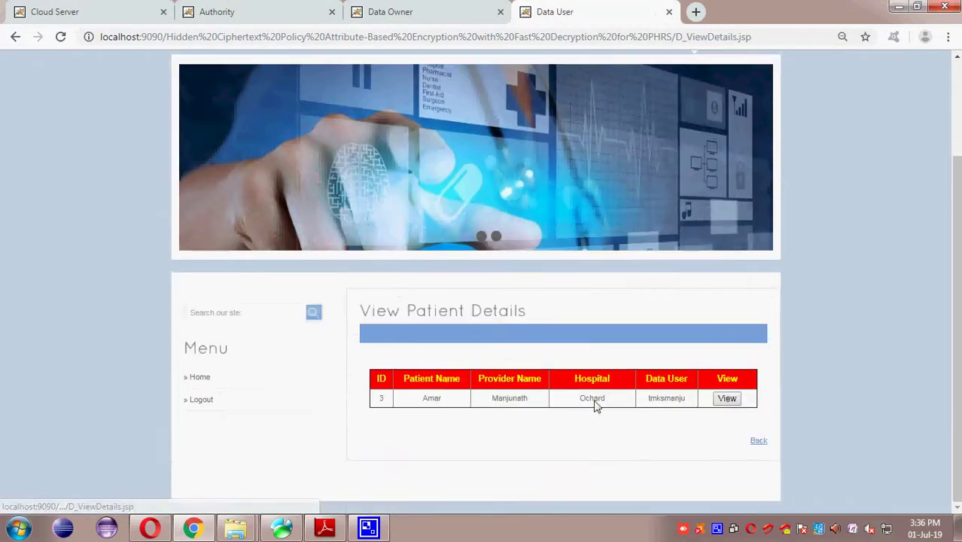
left_click(727, 399)
scroll(730, 401, "down", 5)
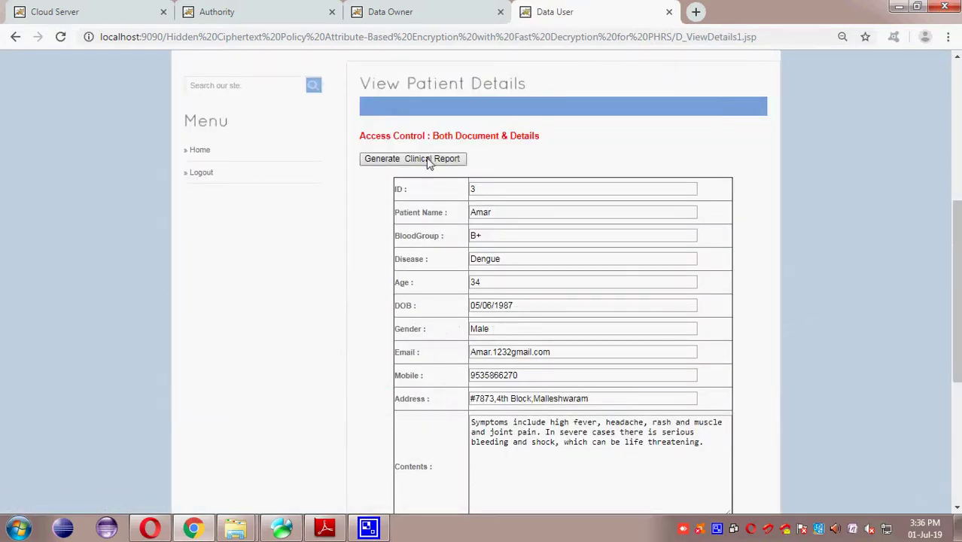
left_click(429, 159)
scroll(504, 249, "down", 4)
Step: Write a report asking to admit the patient to ICU, timing 10am to 10pm, and submit it
left_click(587, 299)
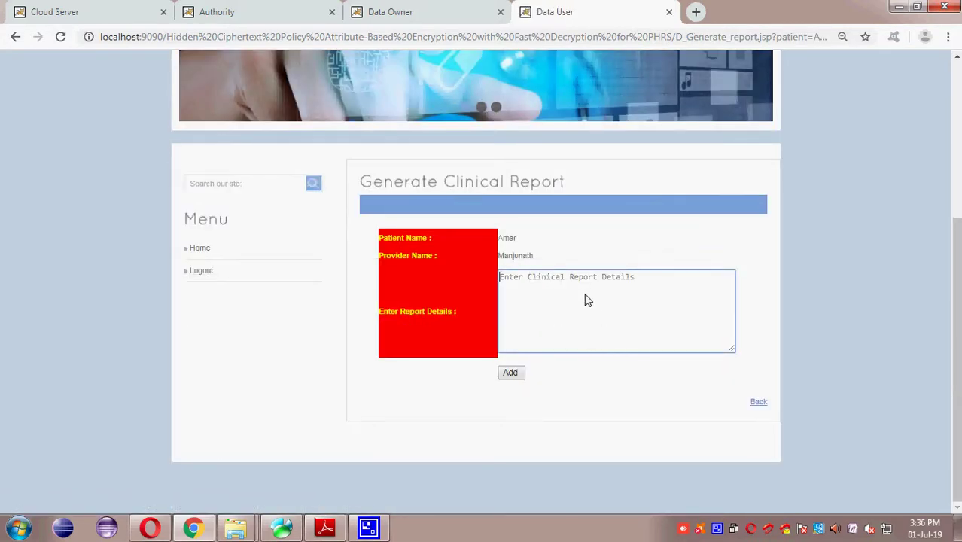
type("He i")
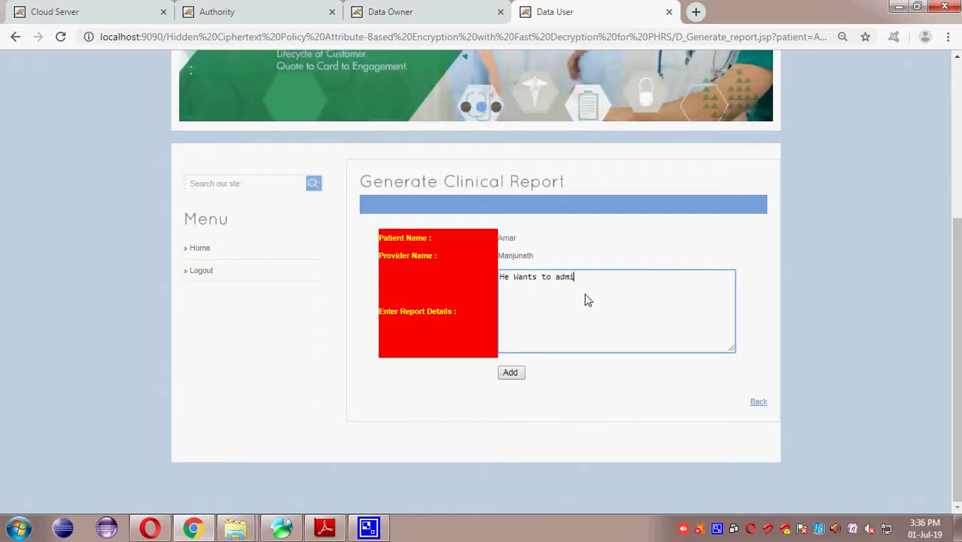
key("BackSpace")
key("BackSpace")
type("t as ")
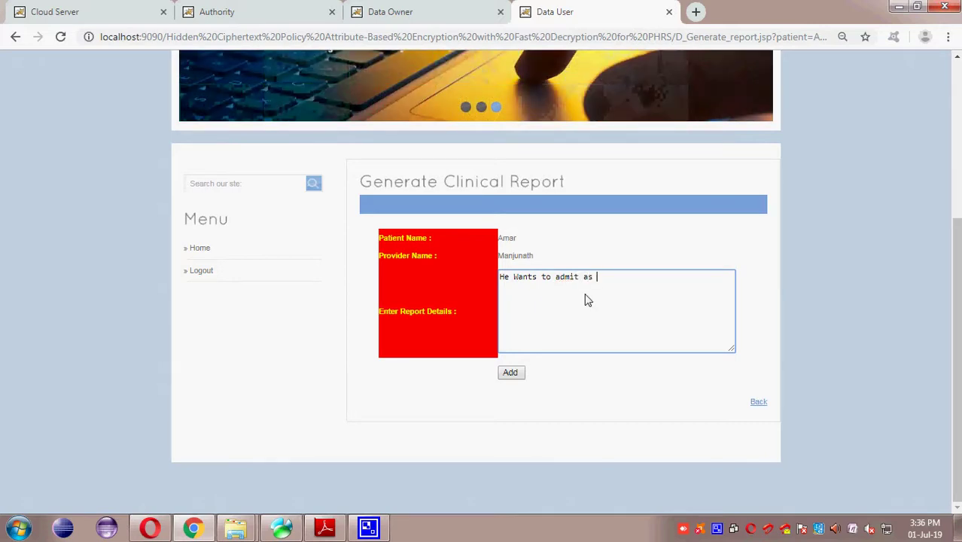
type("soon as possible in ")
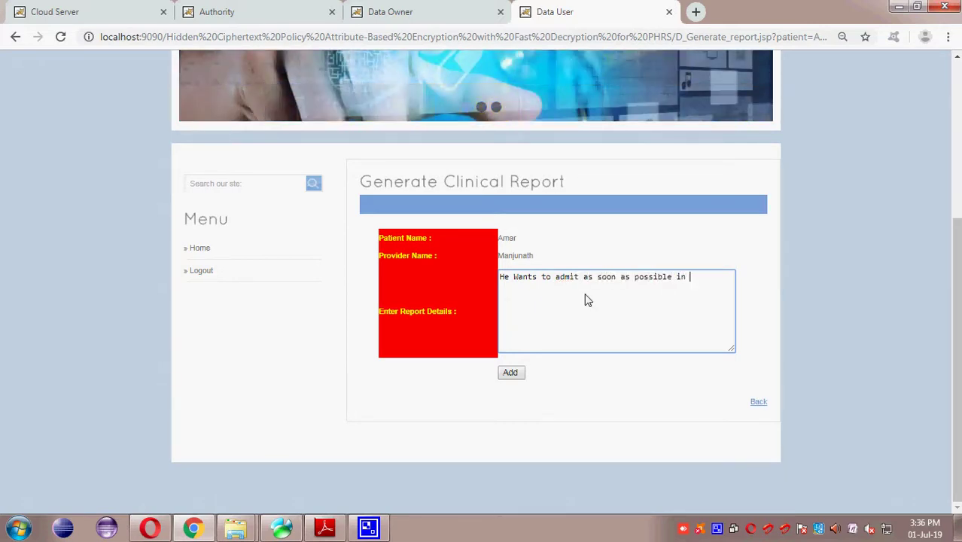
type("ICU..Timing")
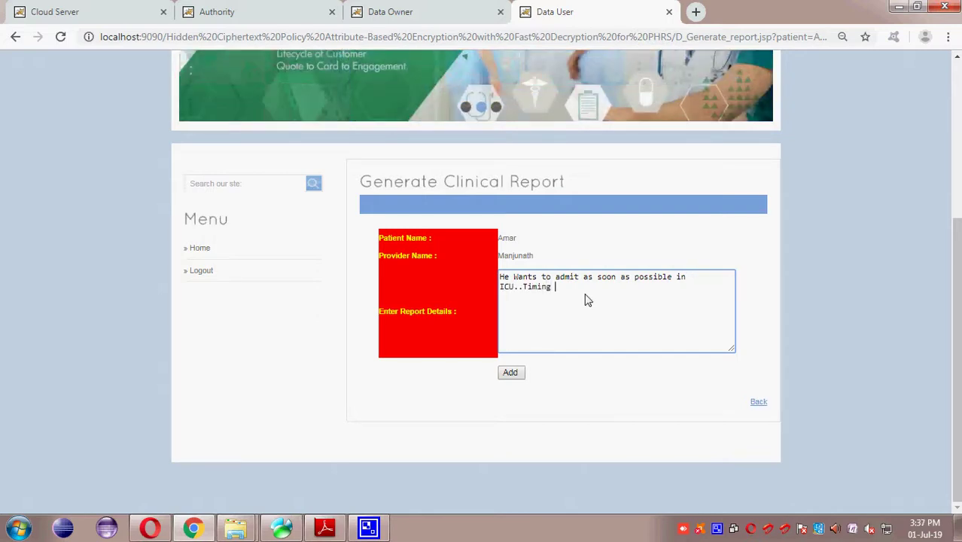
key("BackSpace")
key("BackSpace")
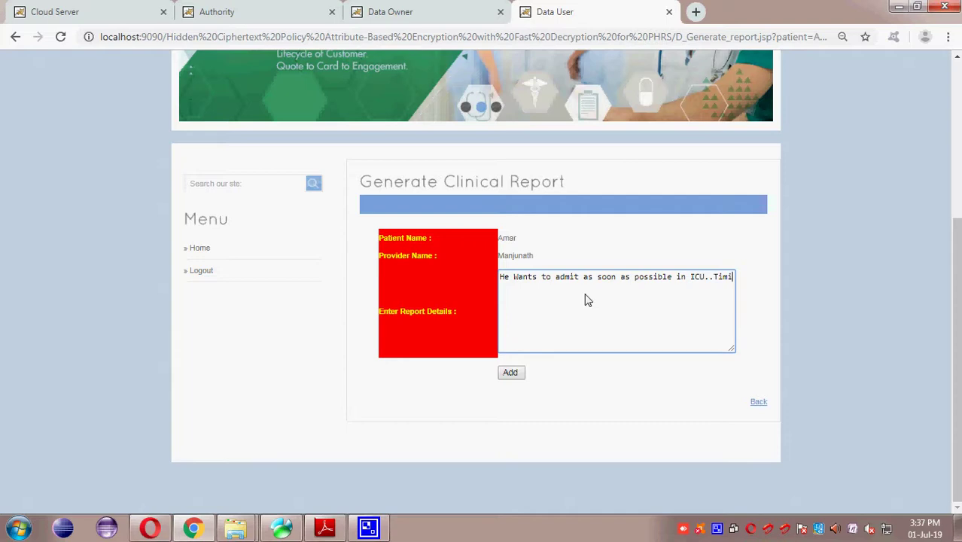
type("ng will e")
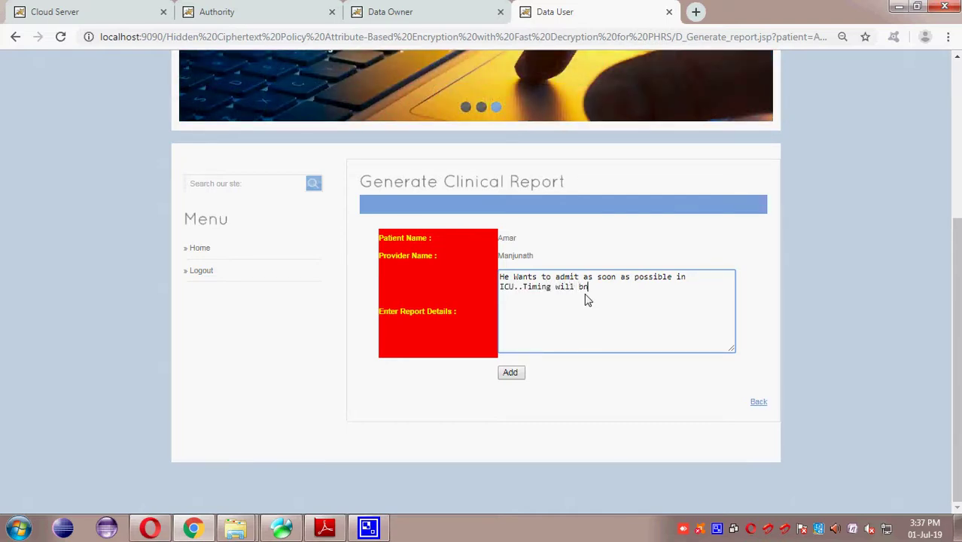
type(" 1")
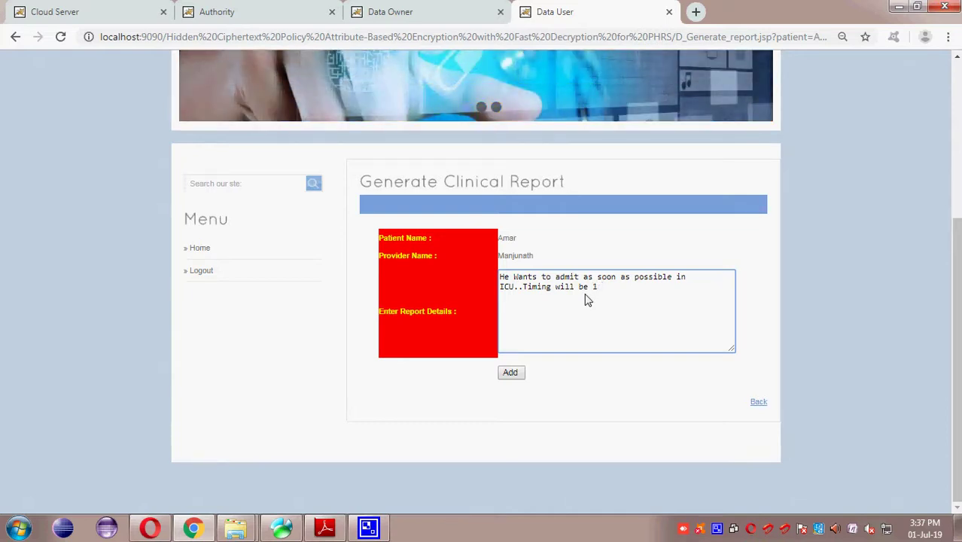
type("0From 10am to 10pm")
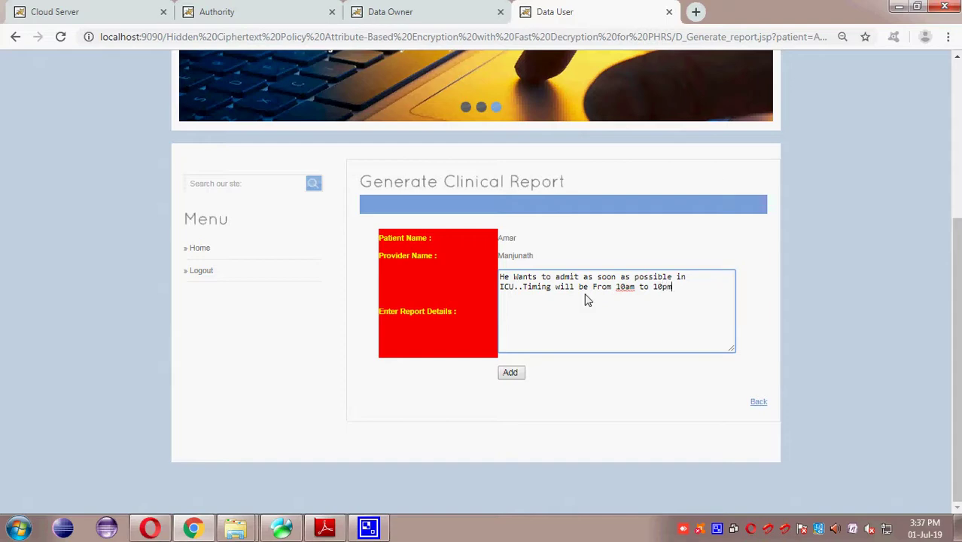
left_click(509, 372)
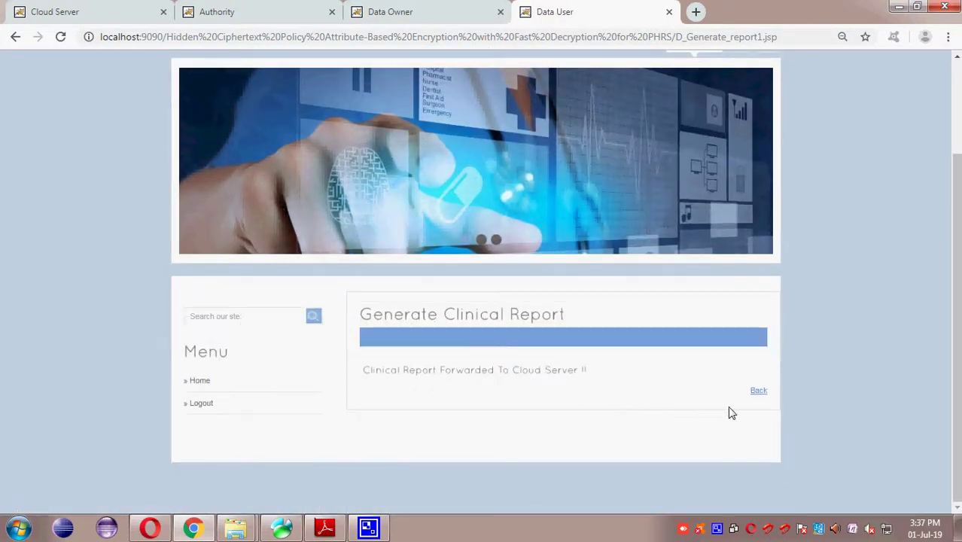
left_click(756, 391)
Step: On the cloud server, open the received ICU clinical report and review its provider details
scroll(496, 201, "down", 2)
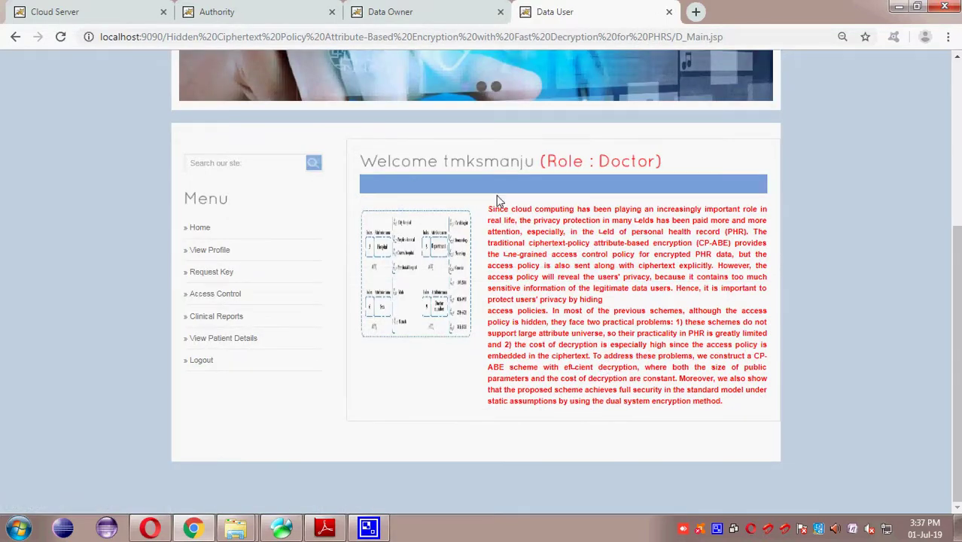
left_click(111, 13)
scroll(293, 435, "down", 4)
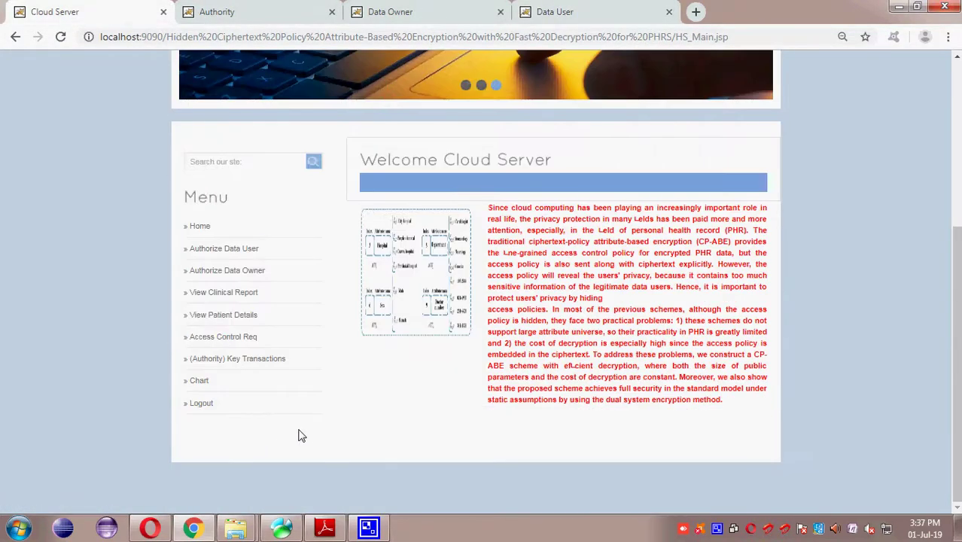
left_click(236, 293)
left_click_drag(419, 420, 569, 436)
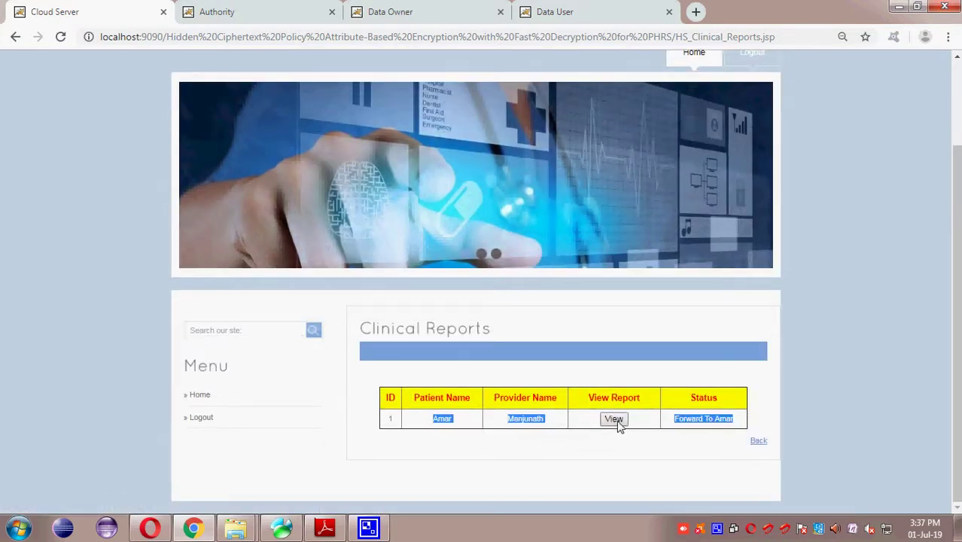
left_click(613, 419)
scroll(617, 423, "down", 3)
left_click_drag(500, 315, 634, 328)
left_click_drag(505, 294, 700, 356)
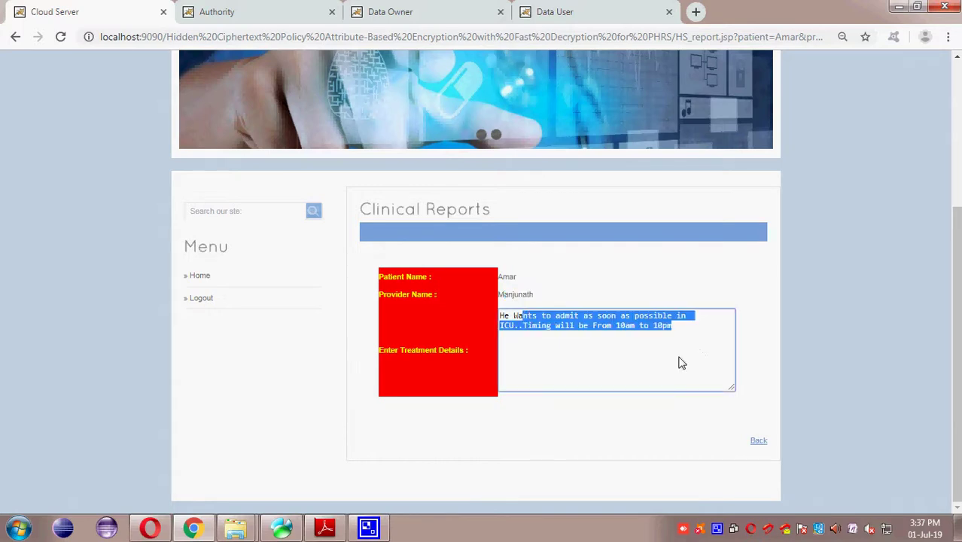
left_click(15, 36)
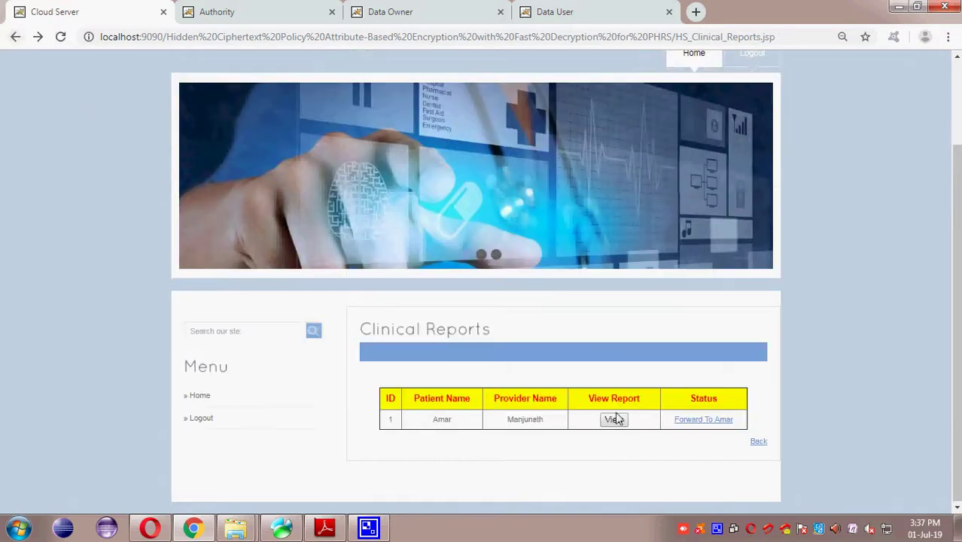
Step: Forward the report to the patient and check its status reads Forwarded
left_click(707, 423)
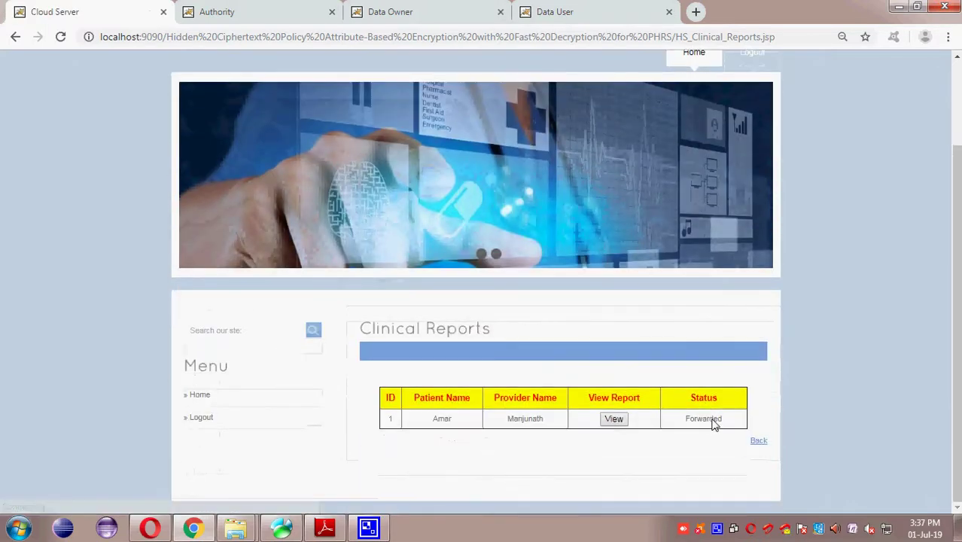
left_click_drag(688, 420, 748, 429)
left_click(759, 442)
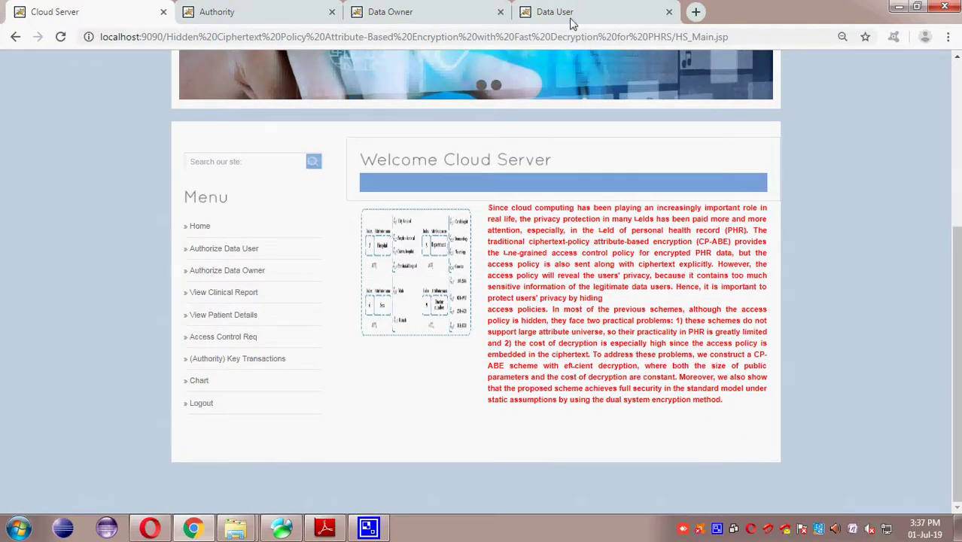
left_click(569, 21)
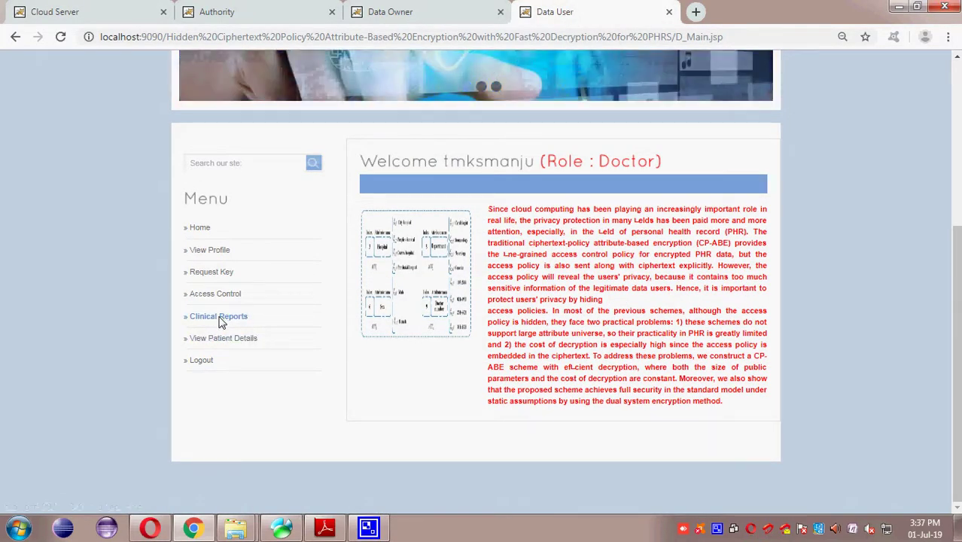
Step: Review the forwarded ICU clinical report in the doctor's reports list, then log the doctor out
left_click(218, 317)
scroll(430, 381, "down", 2)
left_click_drag(428, 382, 554, 386)
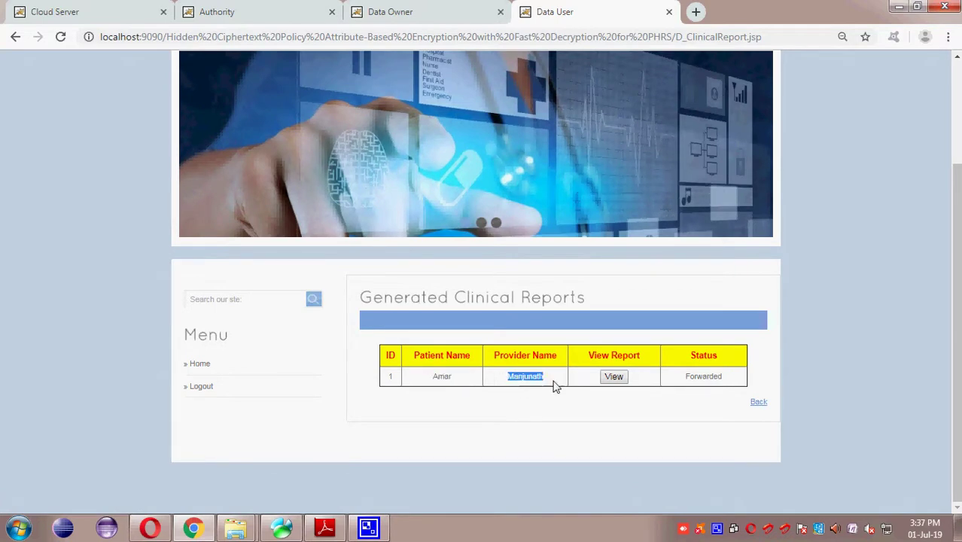
left_click(615, 380)
scroll(619, 381, "down", 3)
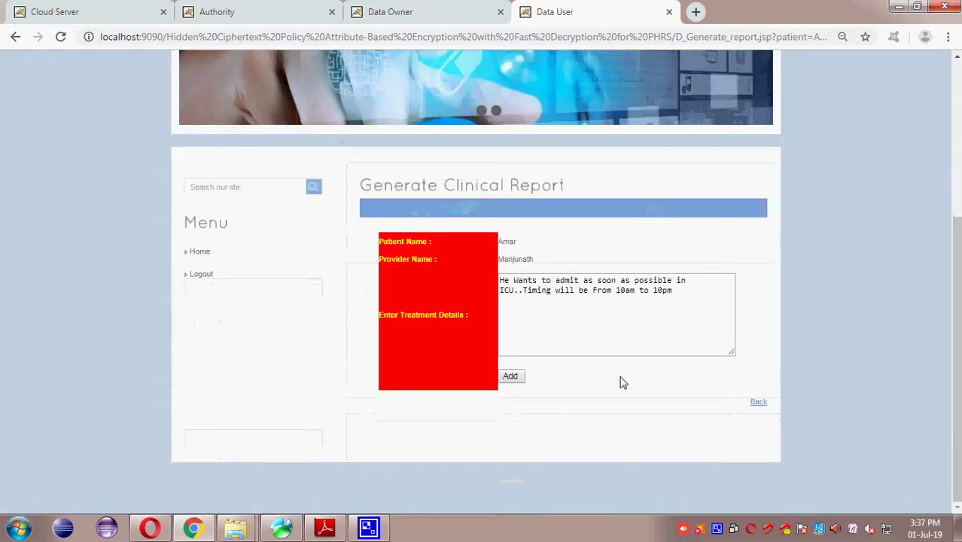
left_click_drag(511, 286, 415, 260)
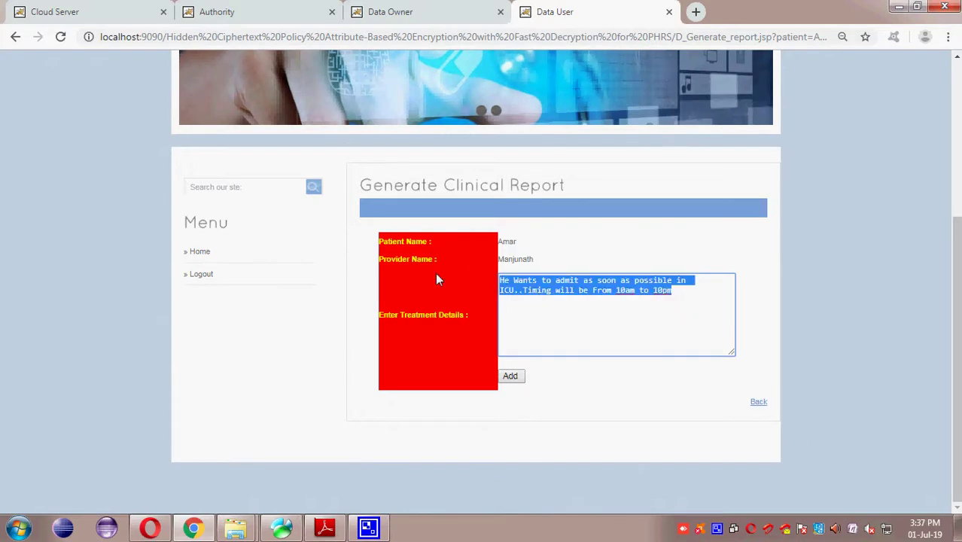
left_click(756, 403)
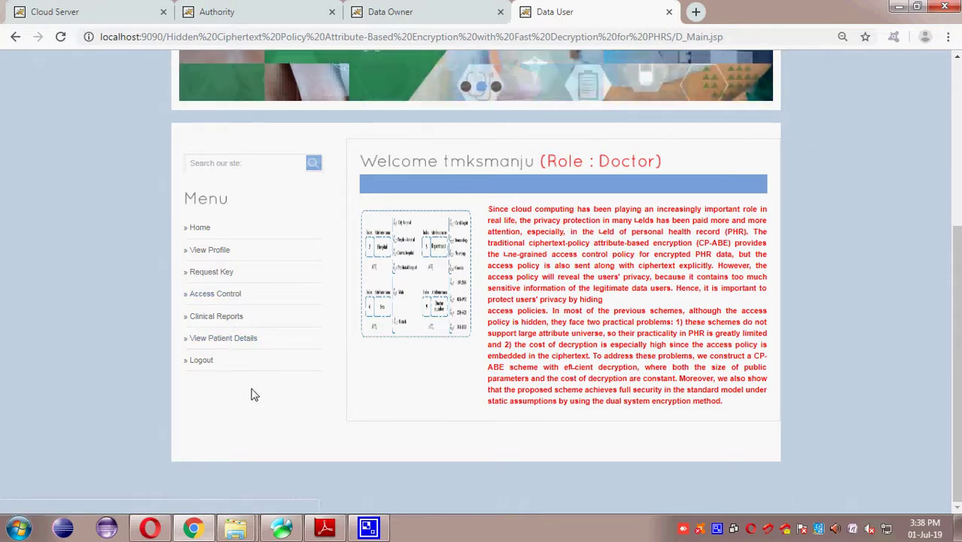
left_click(211, 367)
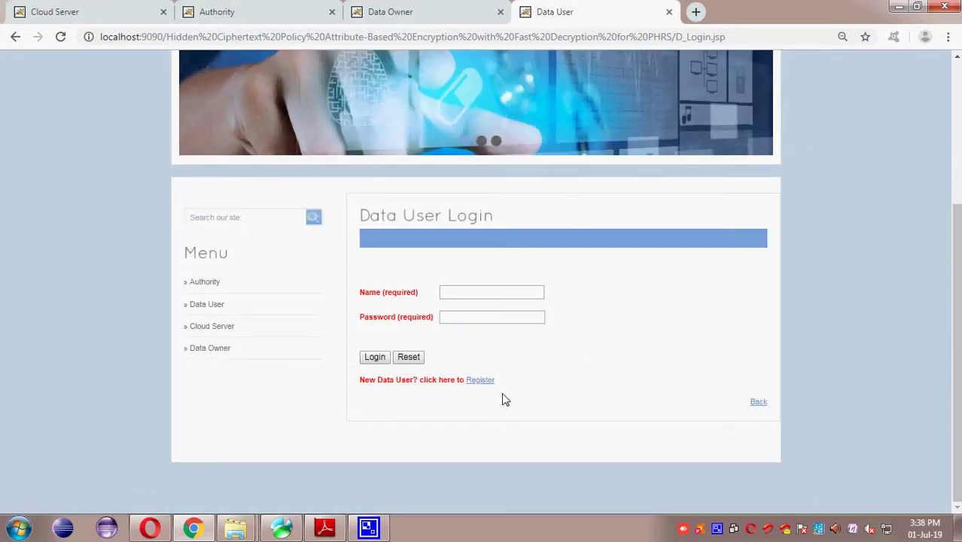
Step: Enter the new user's name and password, set the role to User and hospital to Ochard
left_click(479, 380)
scroll(489, 383, "down", 4)
left_click(558, 227)
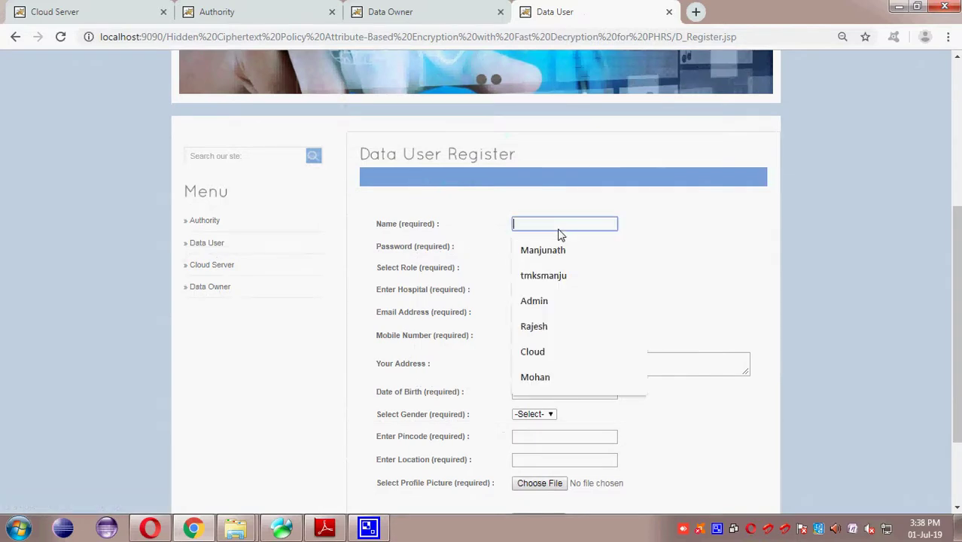
key("Tab")
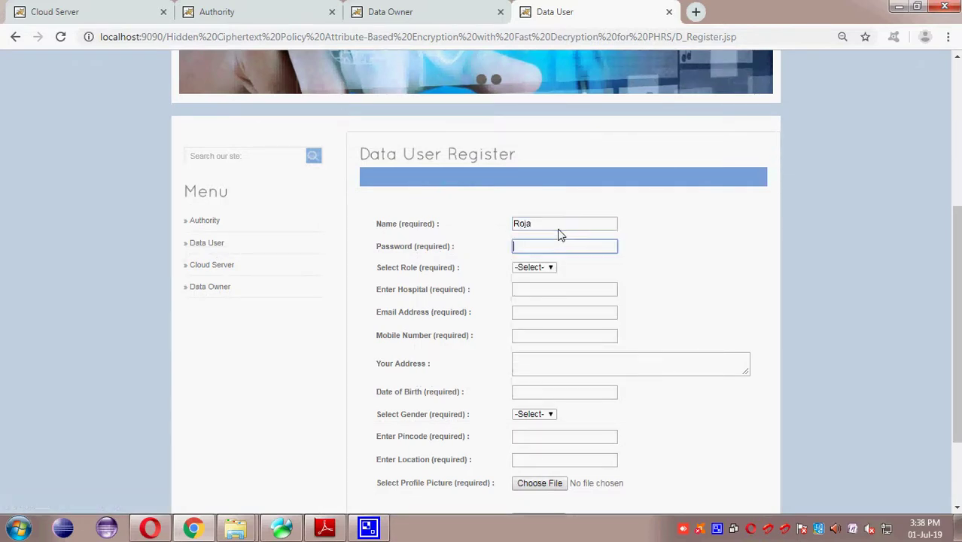
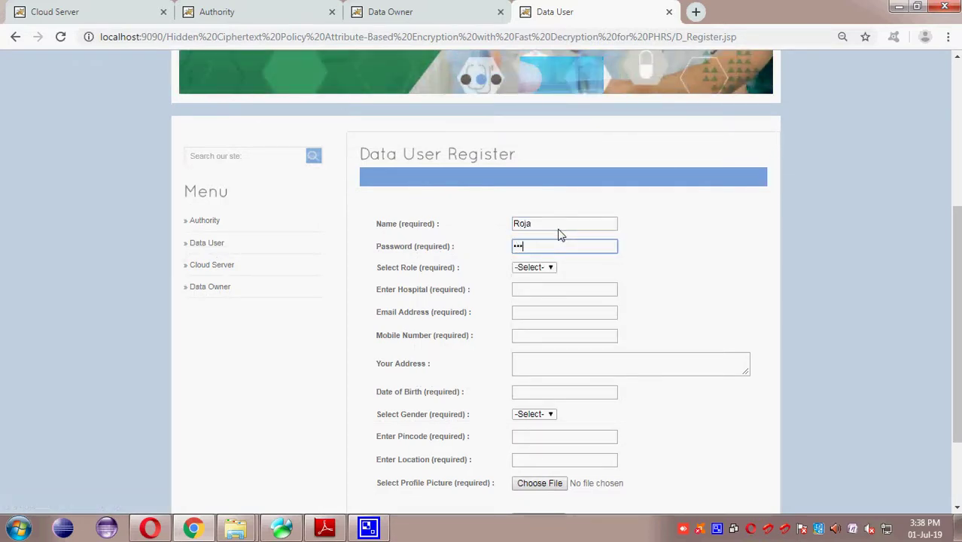
key("Tab")
left_click(549, 269)
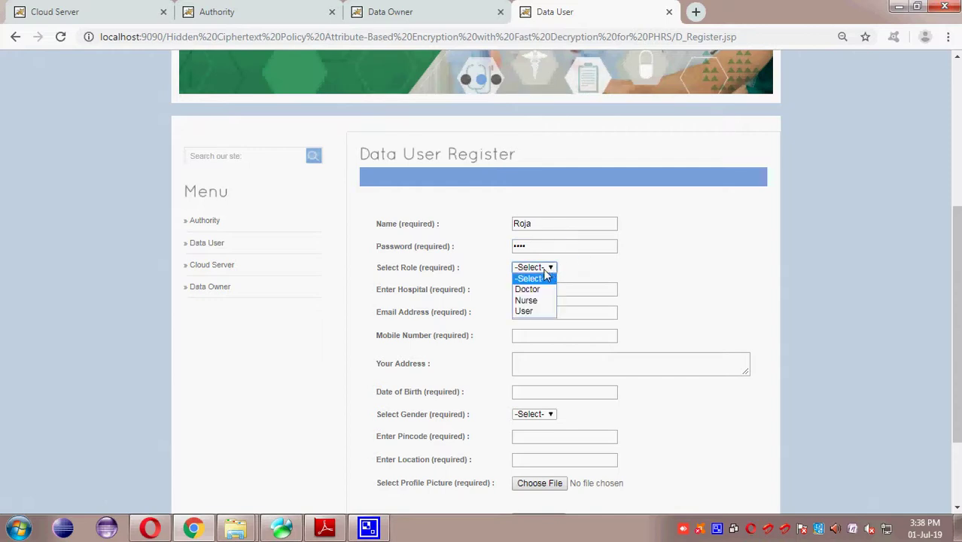
left_click(527, 310)
left_click(550, 291)
left_click(536, 341)
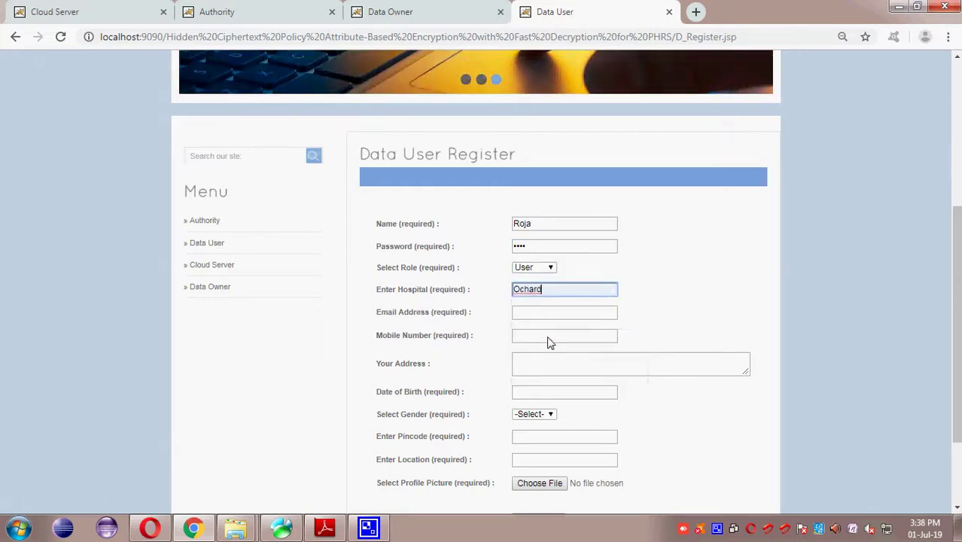
Step: Fill in the user's e-mail, mobile number, address and date of birth
left_click(543, 316)
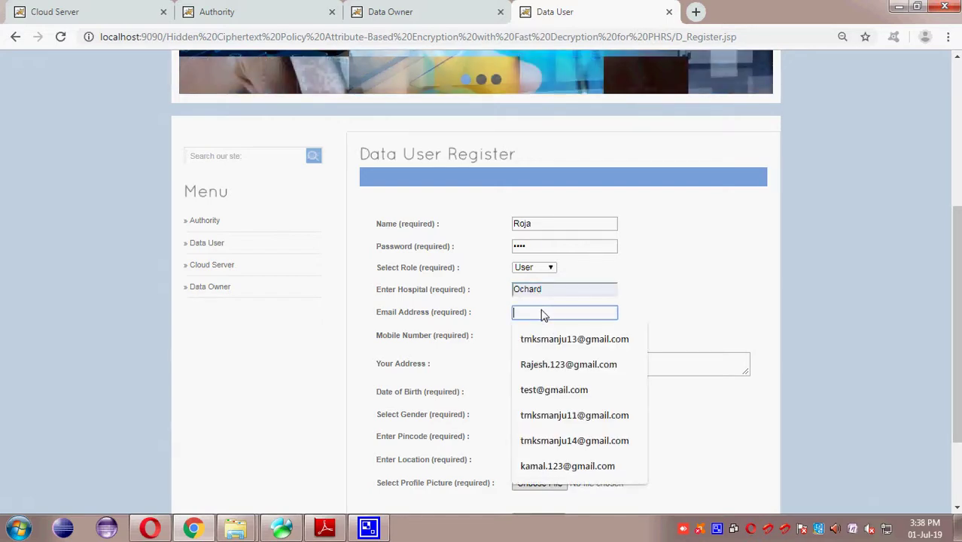
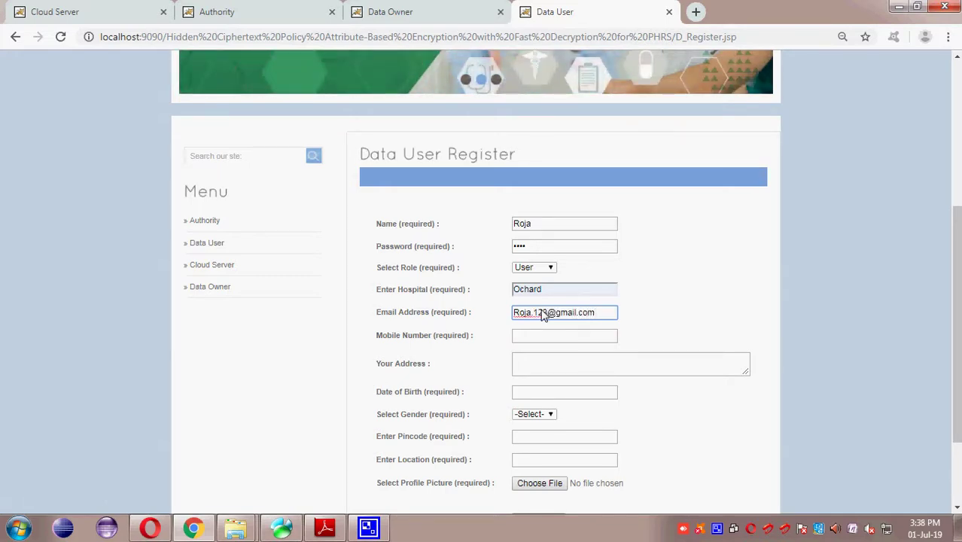
key("Tab")
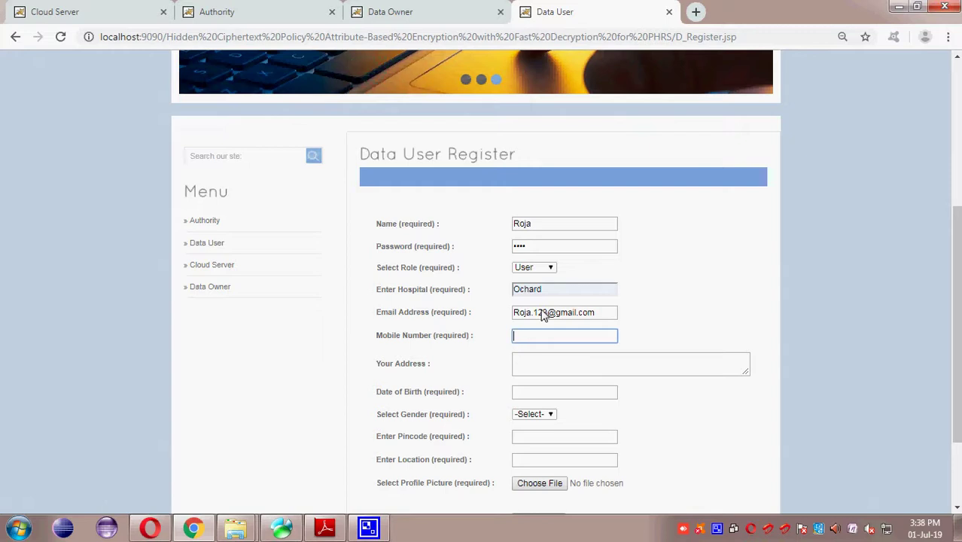
type("9")
key("Down")
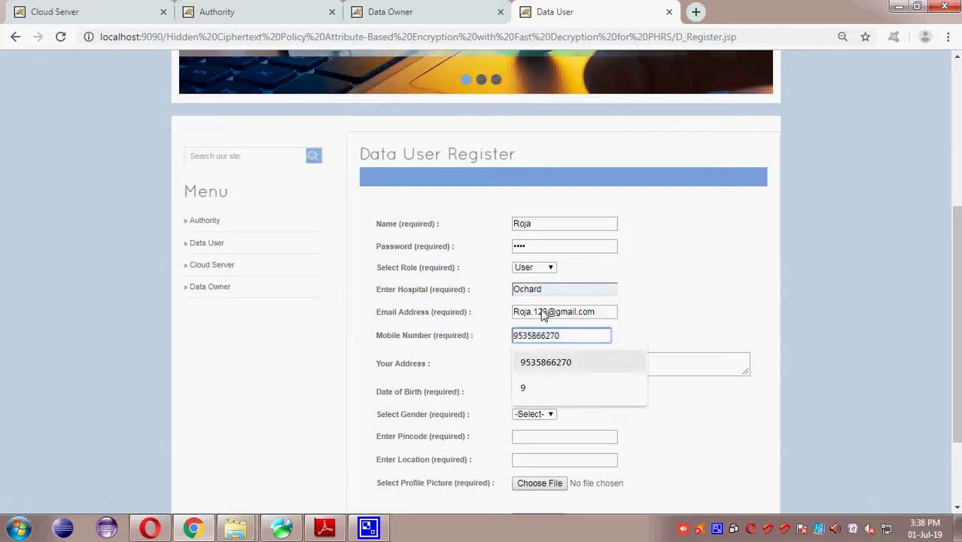
key("Tab")
scroll(540, 315, "down", 3)
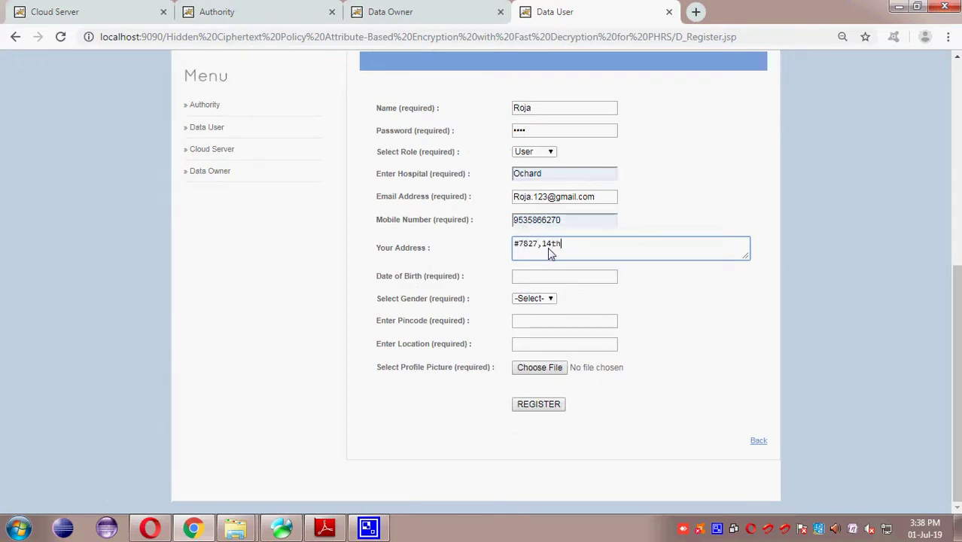
key("Tab")
type("0")
key("Down")
key("Tab")
Step: Set the gender to Male, pick the suggested pincode and set the location to Bangalore
left_click(538, 304)
left_click(533, 319)
left_click(533, 322)
left_click(530, 348)
left_click(532, 347)
left_click(536, 371)
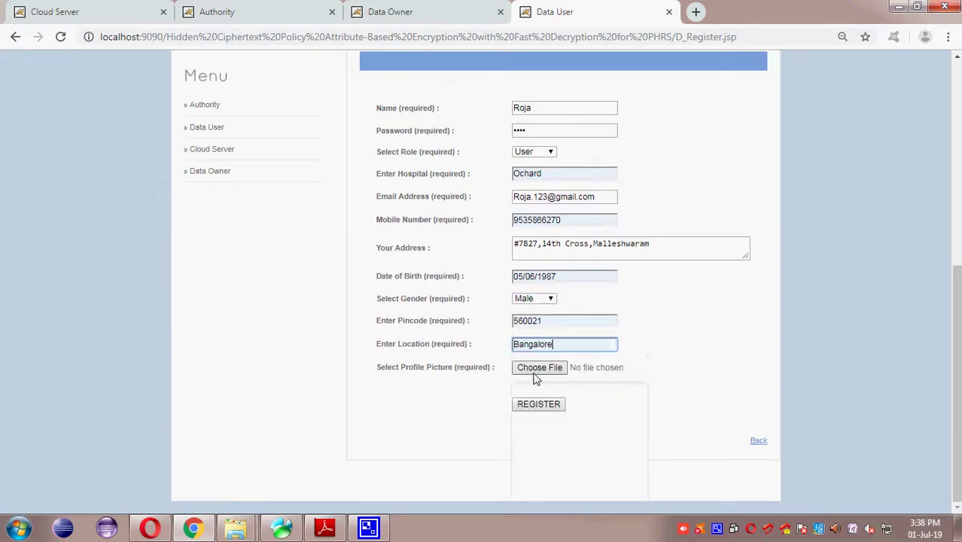
Step: Choose the checkmark user picture from the images folder as profile picture and submit the registration
left_click(539, 367)
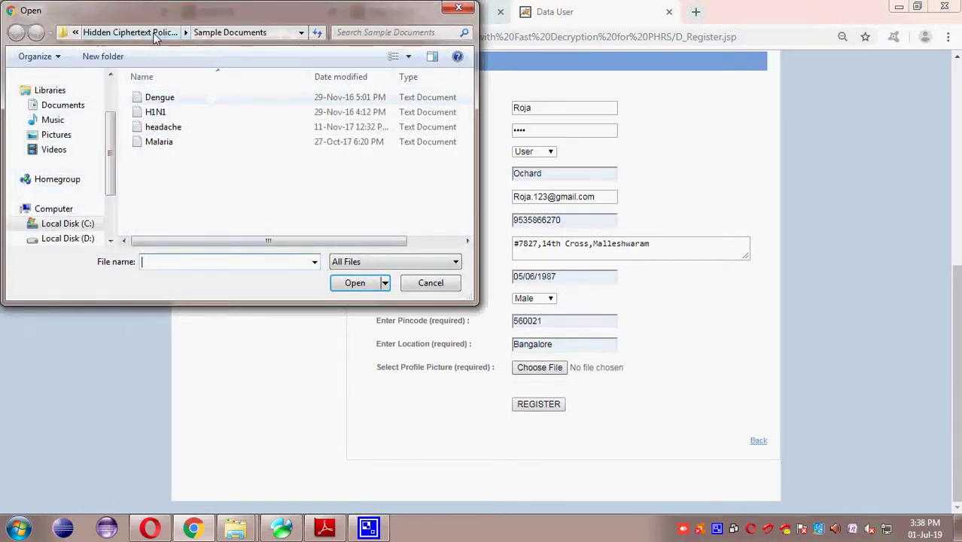
key("alt+Up")
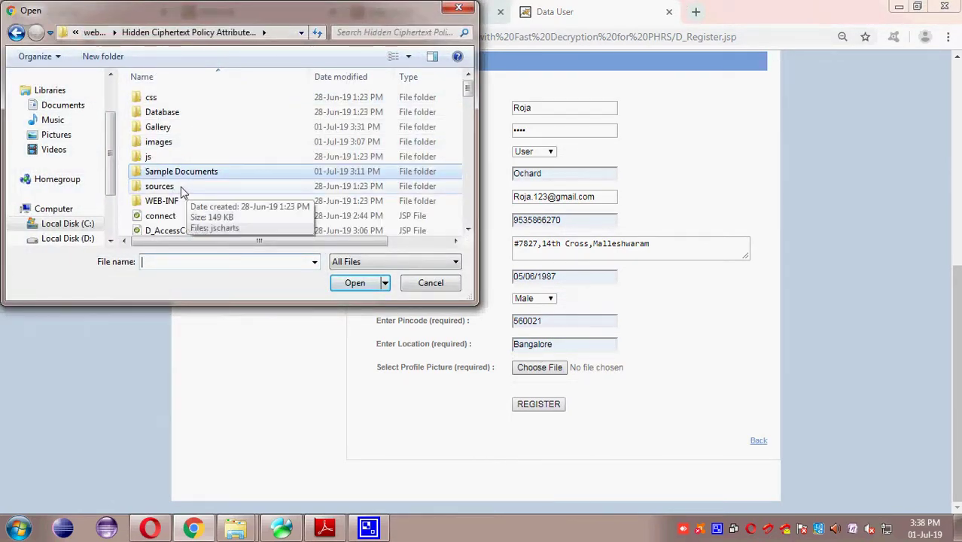
double_click(158, 141)
scroll(275, 210, "down", 3)
left_click(325, 202)
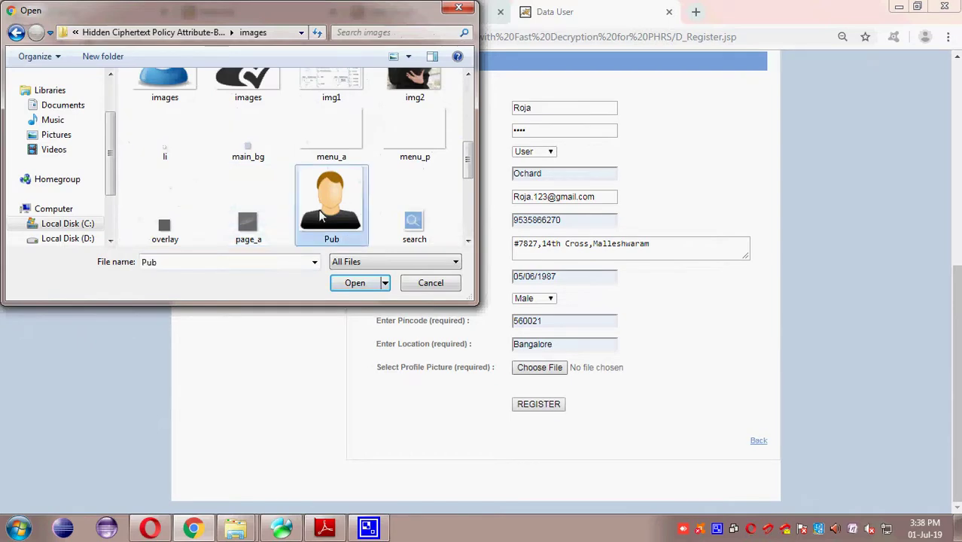
scroll(325, 169, "up", 1)
left_click(248, 132)
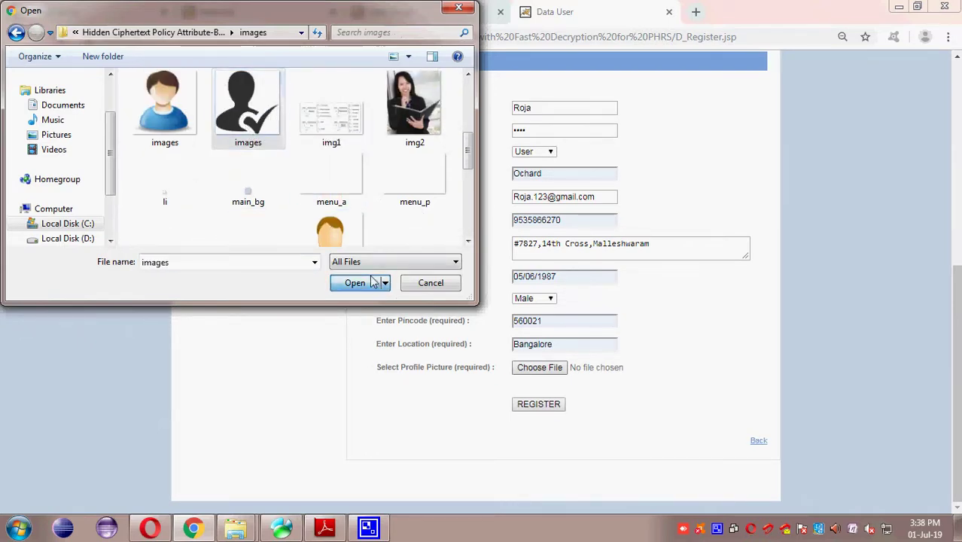
left_click(354, 283)
left_click(550, 410)
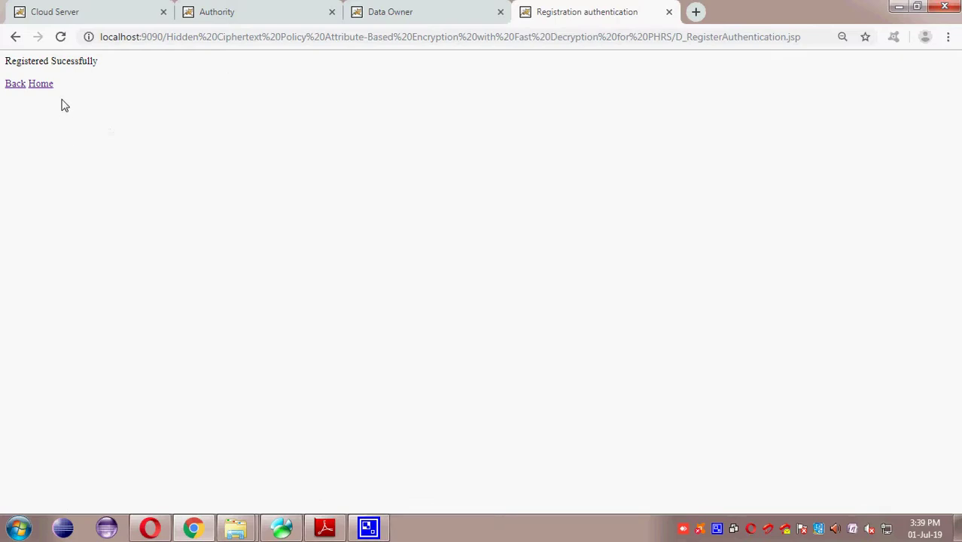
left_click(30, 81)
Step: On the Cloud Server, review the newly registered data user's details and authorize them
left_click(96, 11)
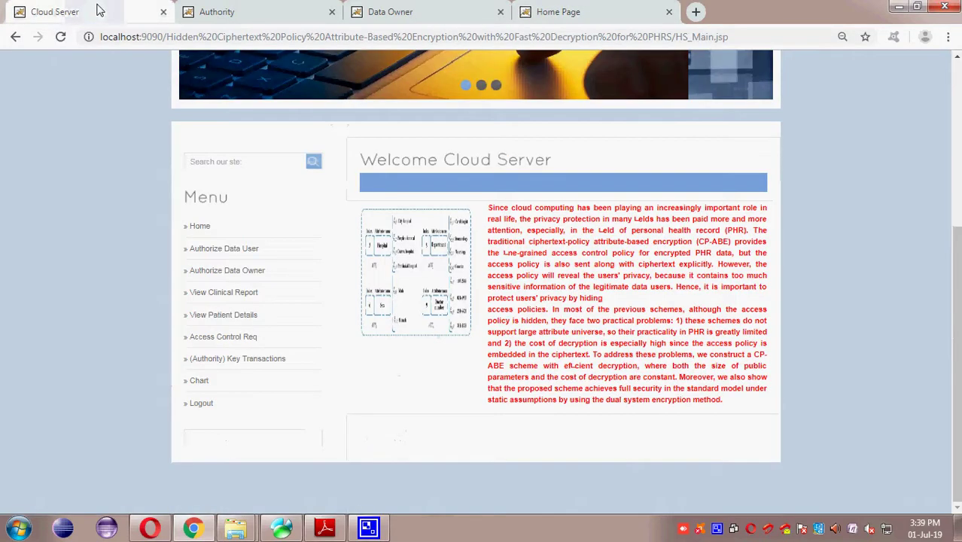
left_click(254, 250)
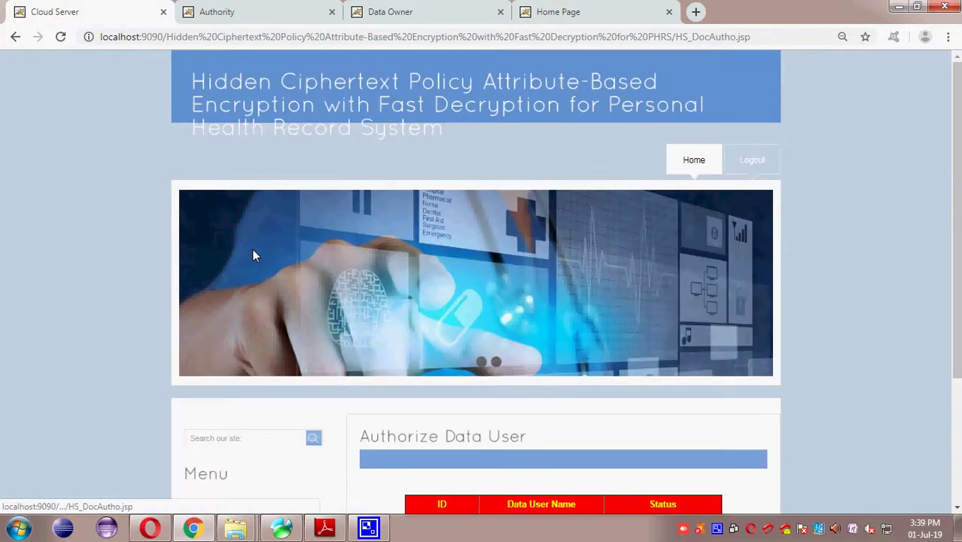
scroll(376, 316, "down", 2)
left_click(541, 399)
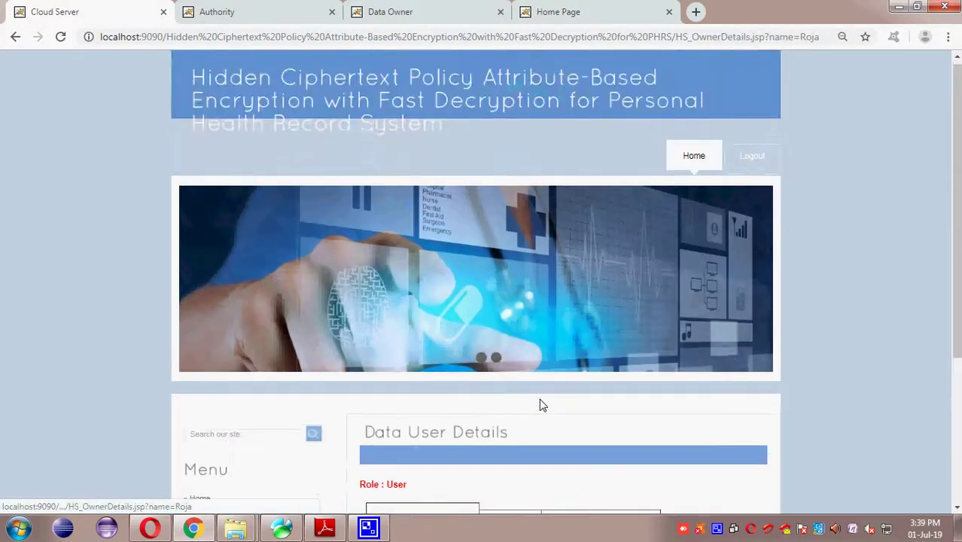
scroll(539, 402, "down", 3)
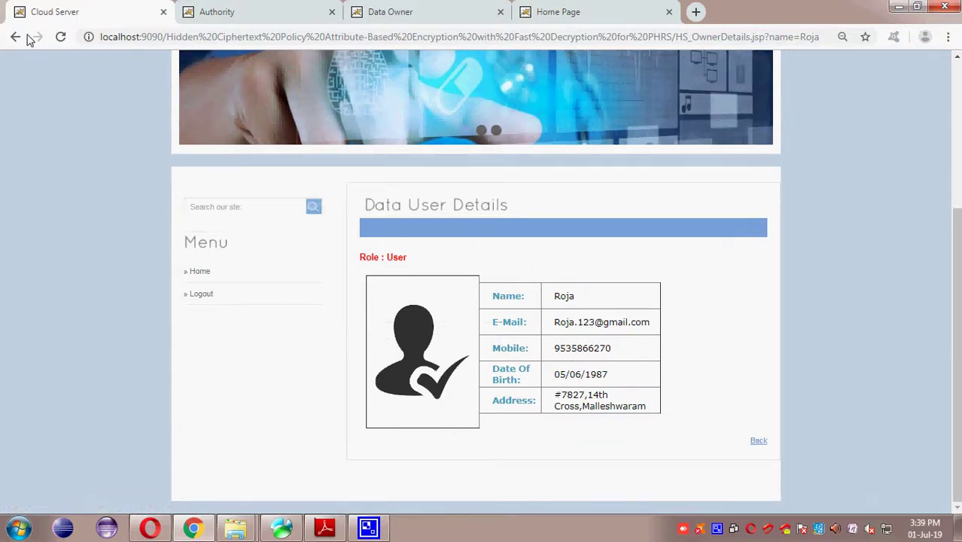
left_click(15, 37)
left_click(659, 400)
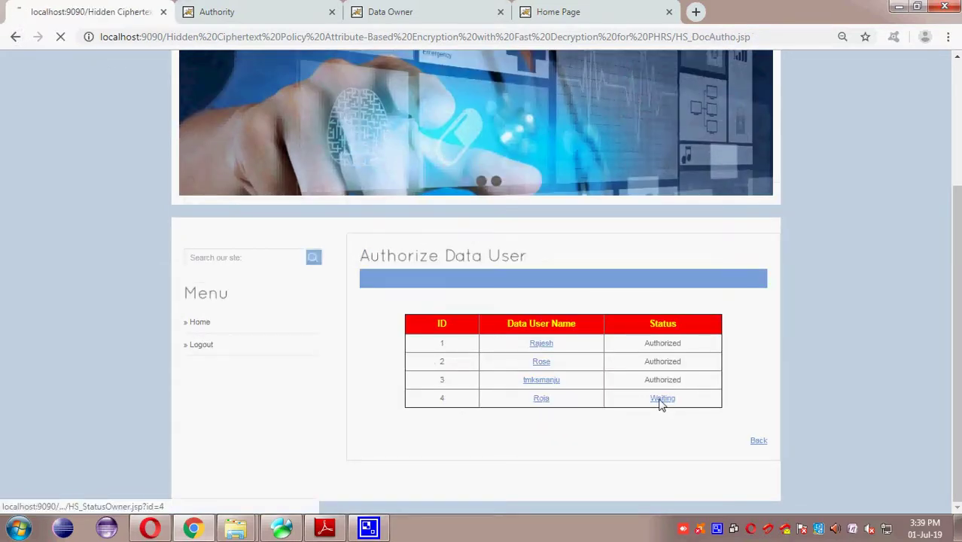
left_click(758, 440)
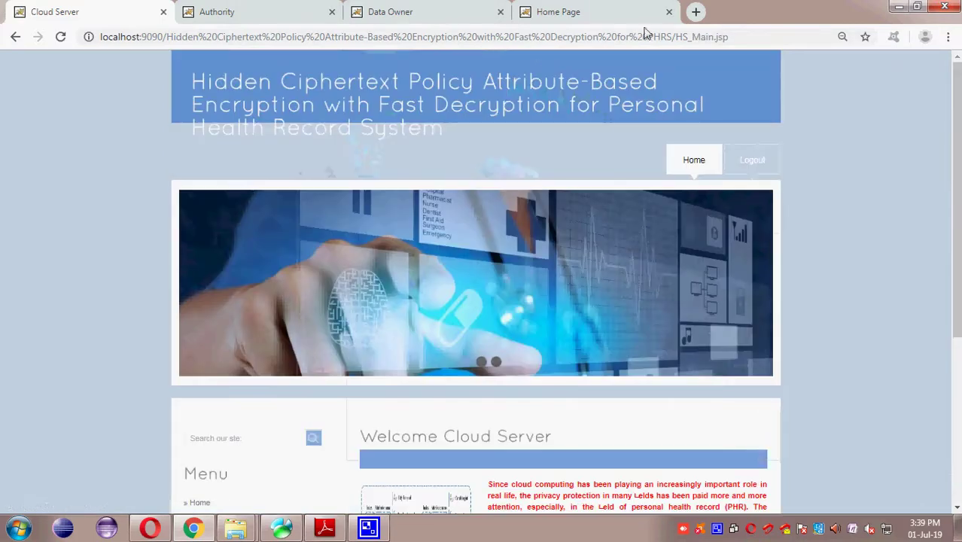
Step: Log in on the Data User page with the new user's login name and password
left_click(590, 12)
scroll(551, 307, "down", 4)
left_click(208, 249)
left_click(467, 292)
key("Tab")
key("Return")
scroll(467, 300, "down", 3)
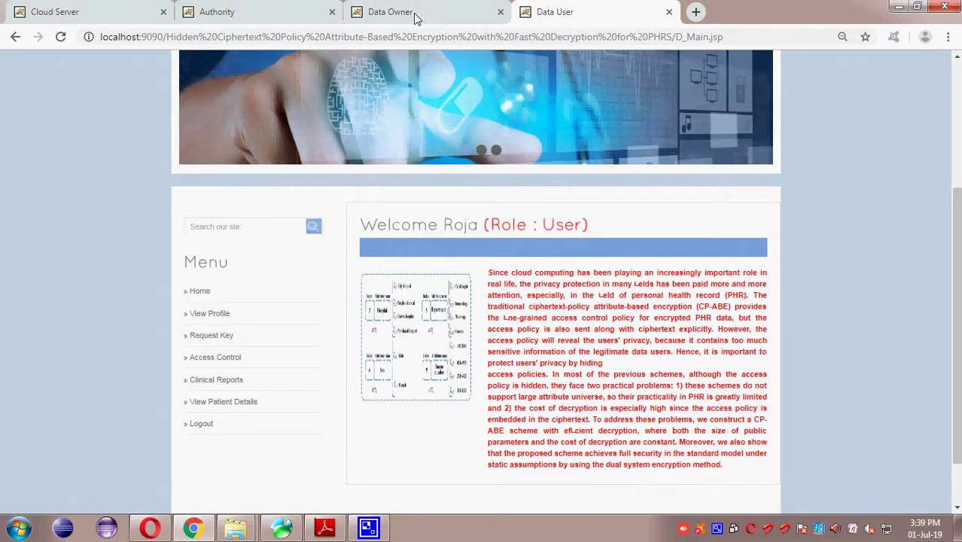
Step: As data owner, request an encryption key from the authority on the Add Patient page
left_click(412, 13)
left_click(237, 316)
scroll(398, 365, "down", 2)
left_click(432, 393)
scroll(429, 394, "down", 2)
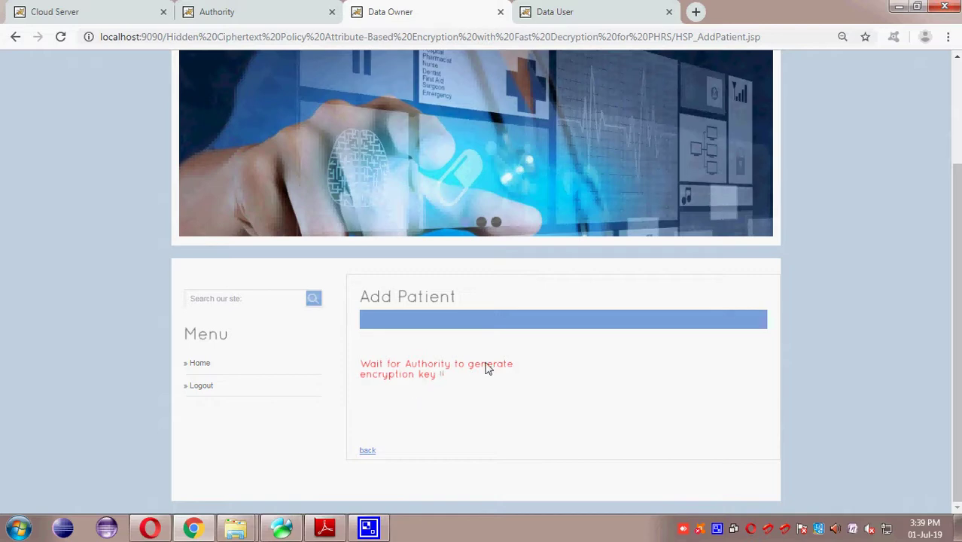
Step: As the authority, generate the key for the pending encryption key request
left_click(248, 12)
scroll(307, 382, "down", 3)
left_click(252, 339)
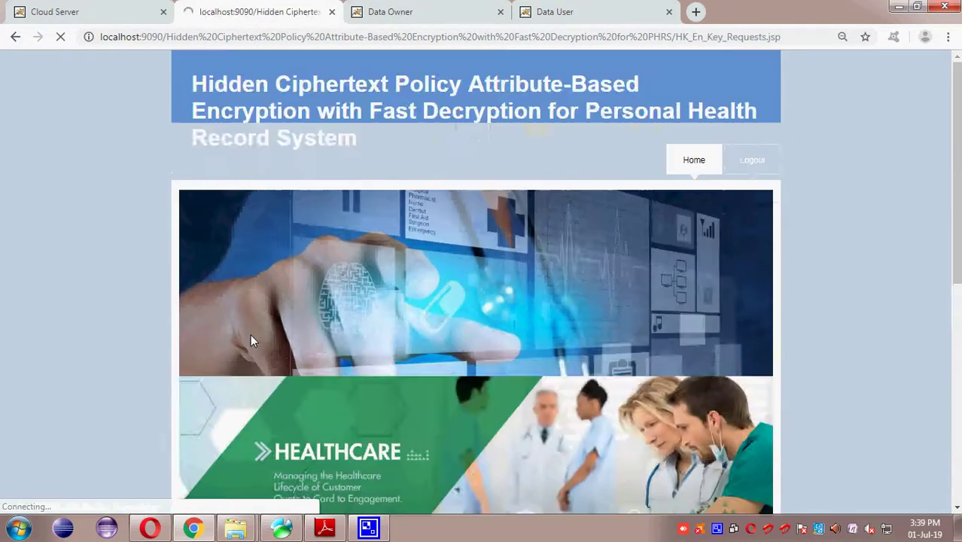
left_click(616, 410)
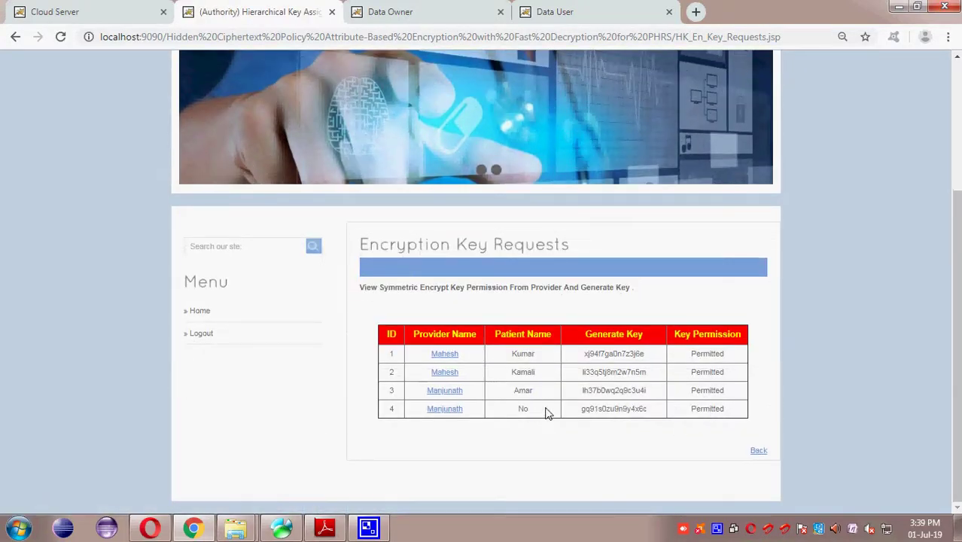
left_click(755, 450)
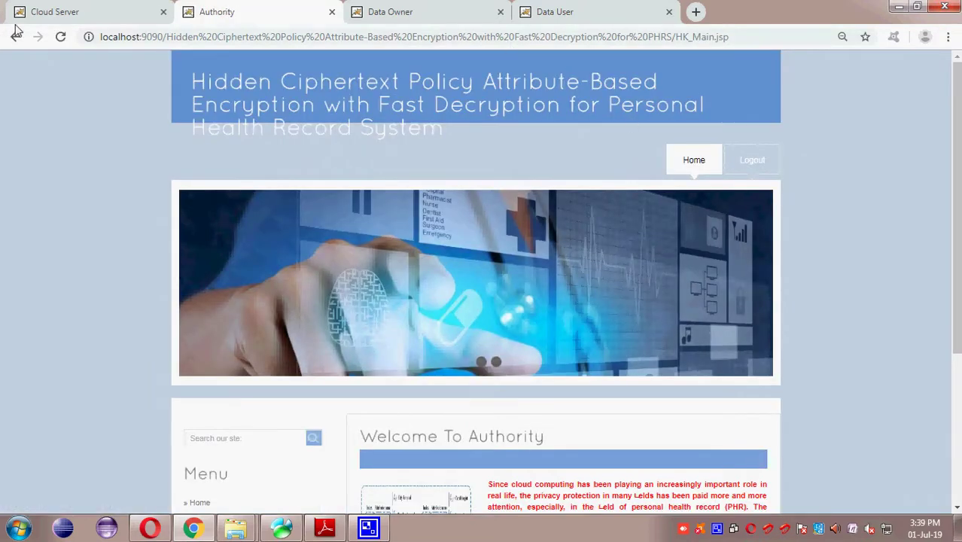
Step: Back as data owner, reopen Add Patient Details and choose hospital Ochard
left_click(360, 16)
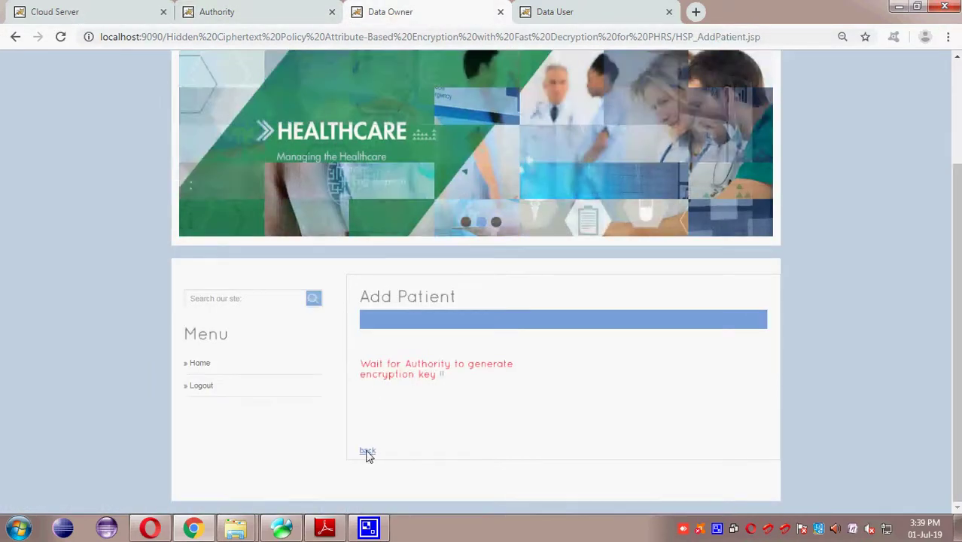
left_click(366, 451)
scroll(249, 408, "down", 2)
left_click(231, 319)
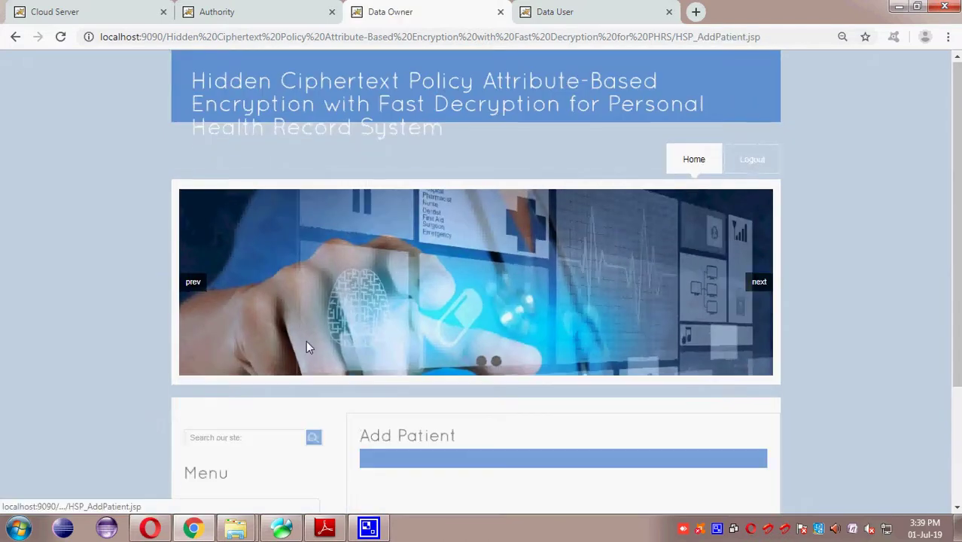
scroll(346, 339, "down", 2)
left_click(555, 360)
left_click(556, 414)
left_click(556, 406)
scroll(554, 406, "down", 2)
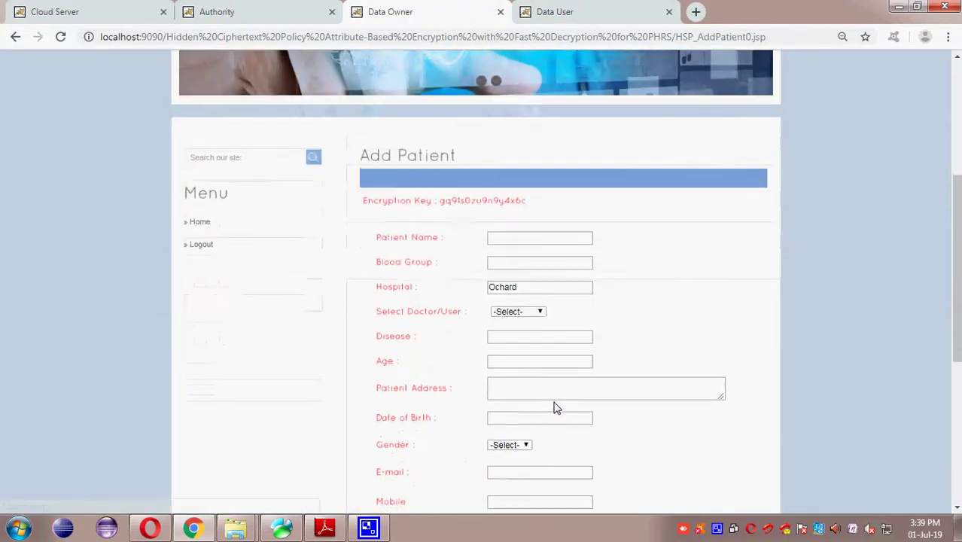
Step: Enter the patient's name, blood group B+, and assign the record to the registered data user
left_click(519, 238)
type("Kannan")
key("Tab")
type("B")
key("Down")
key("Tab")
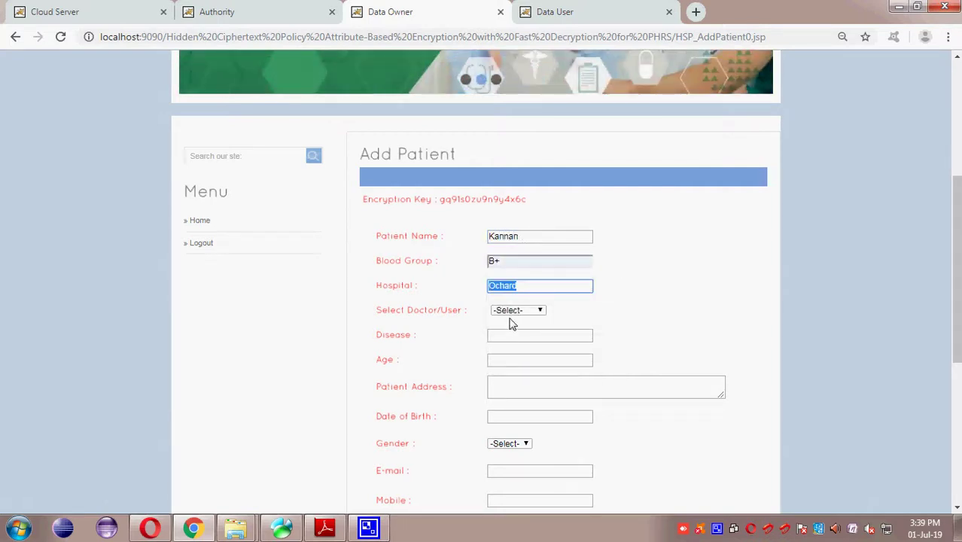
left_click(517, 312)
left_click(510, 346)
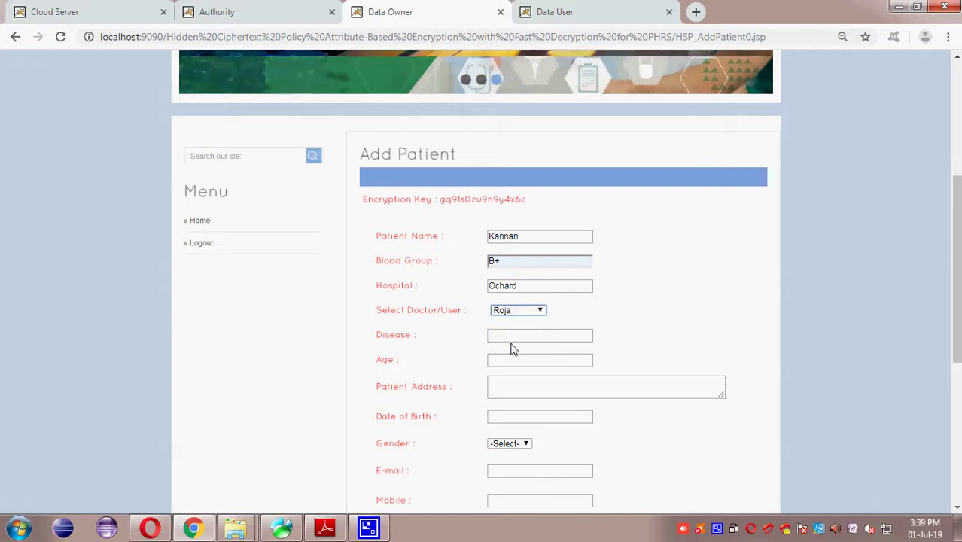
Step: Fill in disease Malaria and age 34 after checking the Sample Documents folder
left_click(521, 340)
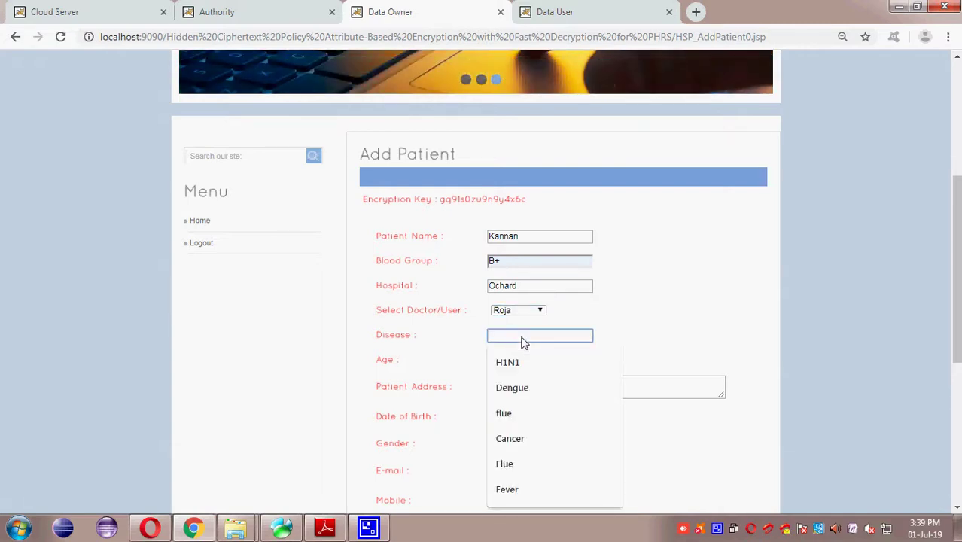
left_click(251, 518)
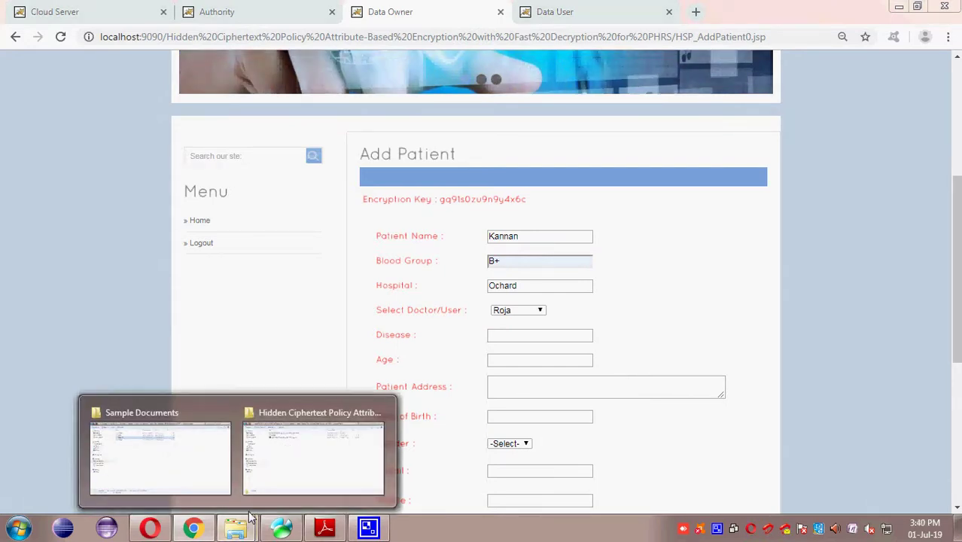
left_click(175, 483)
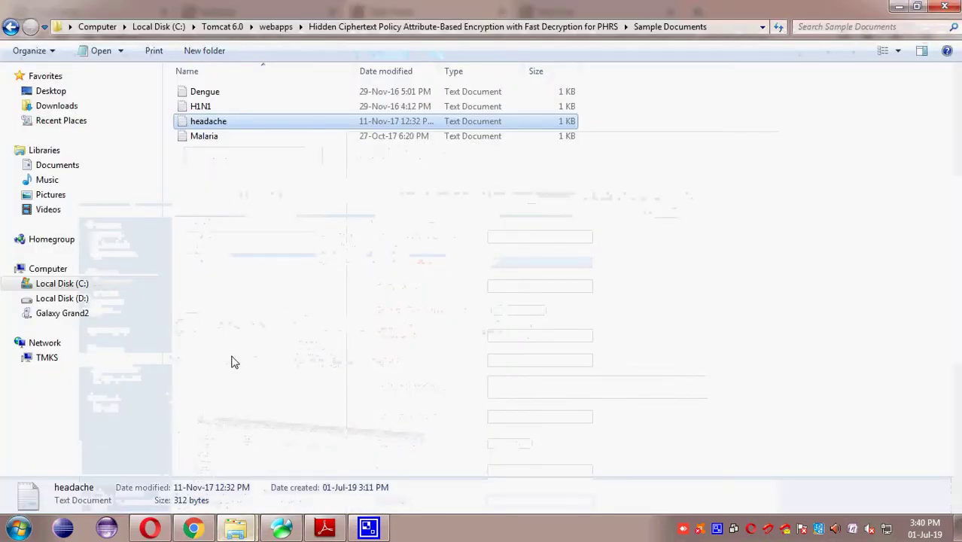
left_click(899, 9)
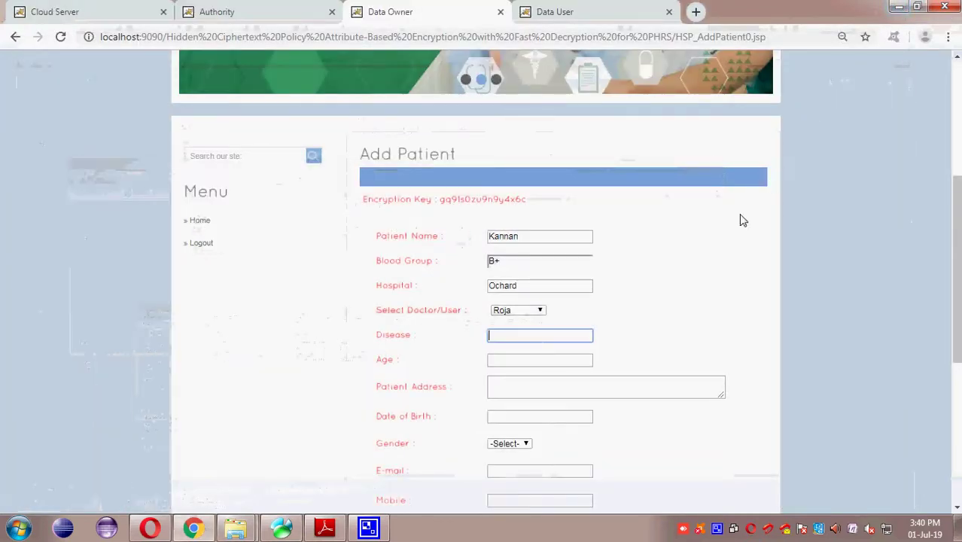
type("Mala")
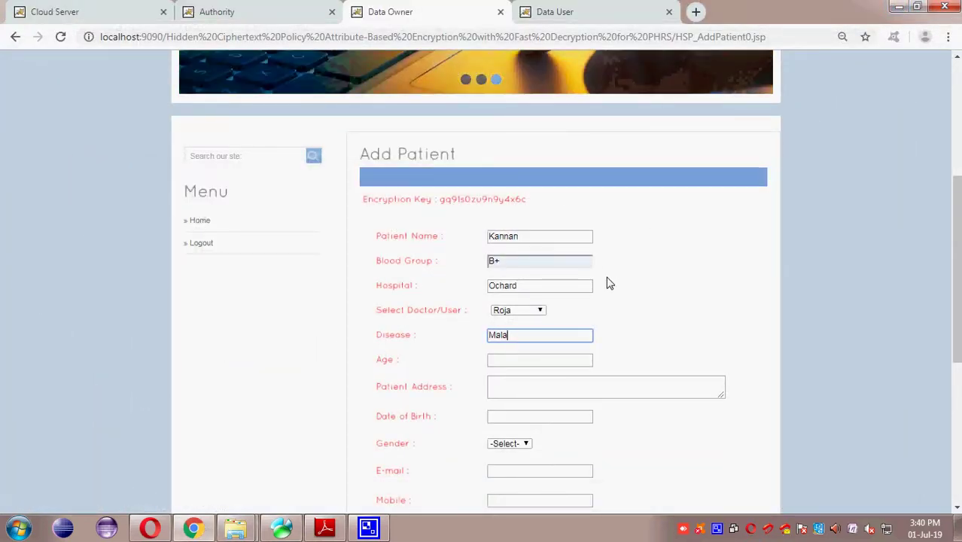
type("ria")
key("Tab")
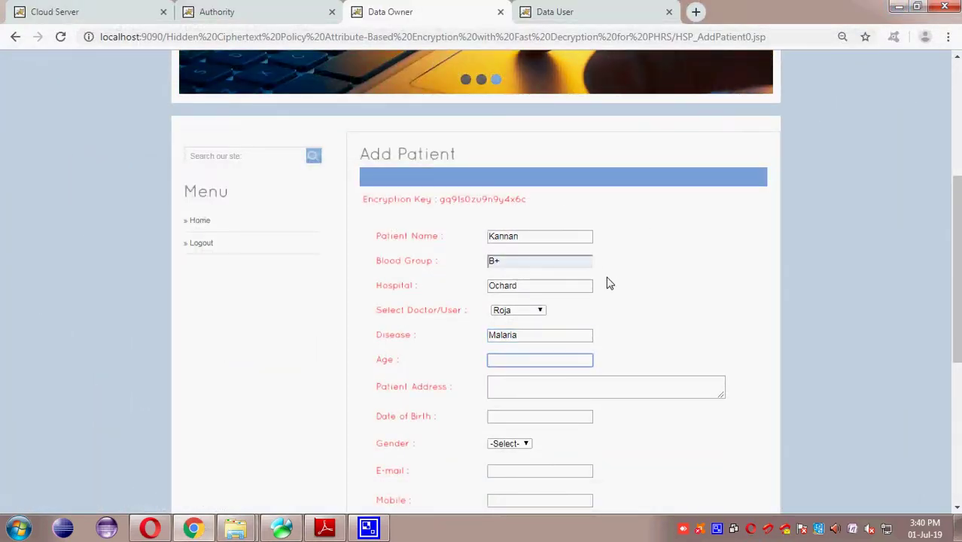
type("34")
key("Tab")
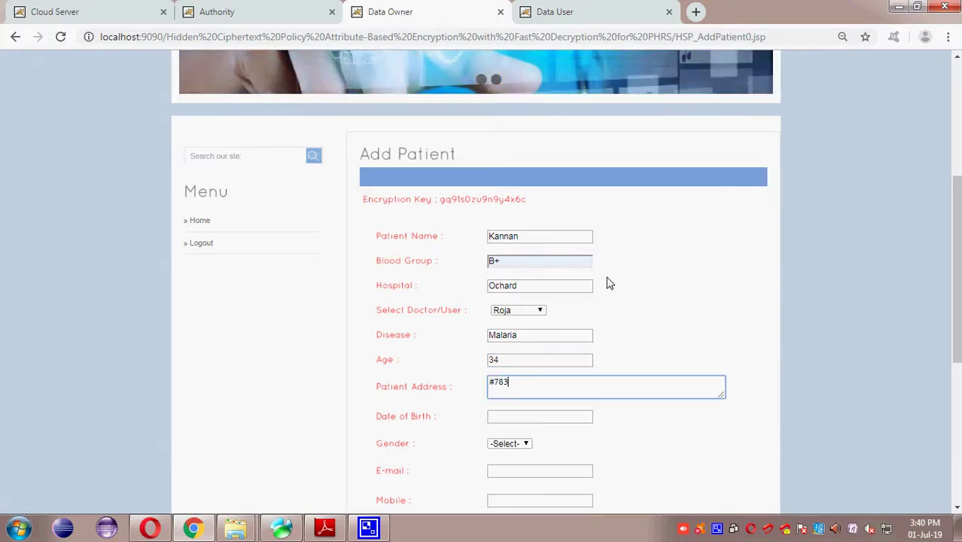
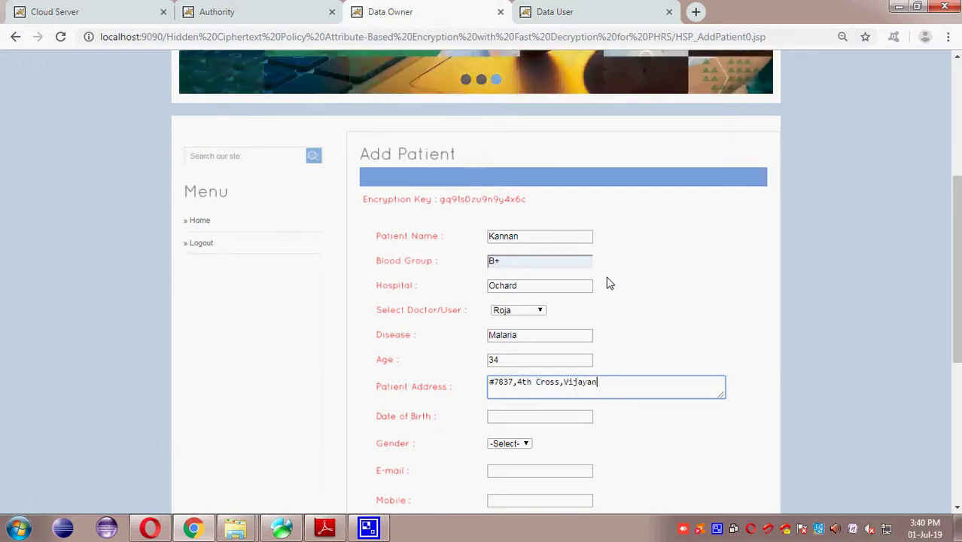
key("Tab")
type("0")
key("Down")
key("Tab")
scroll(607, 282, "down", 1)
Step: Set gender to Male and autofill the e-mail and mobile number fields
scroll(607, 283, "down", 3)
left_click(527, 161)
left_click(514, 184)
left_click(512, 189)
left_click(522, 216)
left_click(522, 220)
left_click(532, 248)
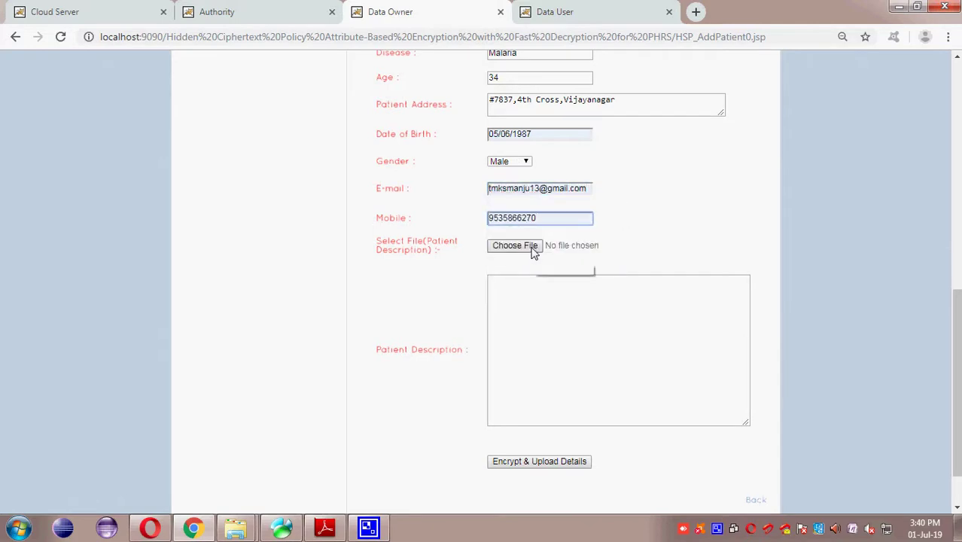
Step: Attach Sample Documents/Malaria.txt as the description, upload the encrypted record, and return home
left_click(532, 251)
left_click(165, 32)
double_click(185, 170)
left_click(180, 142)
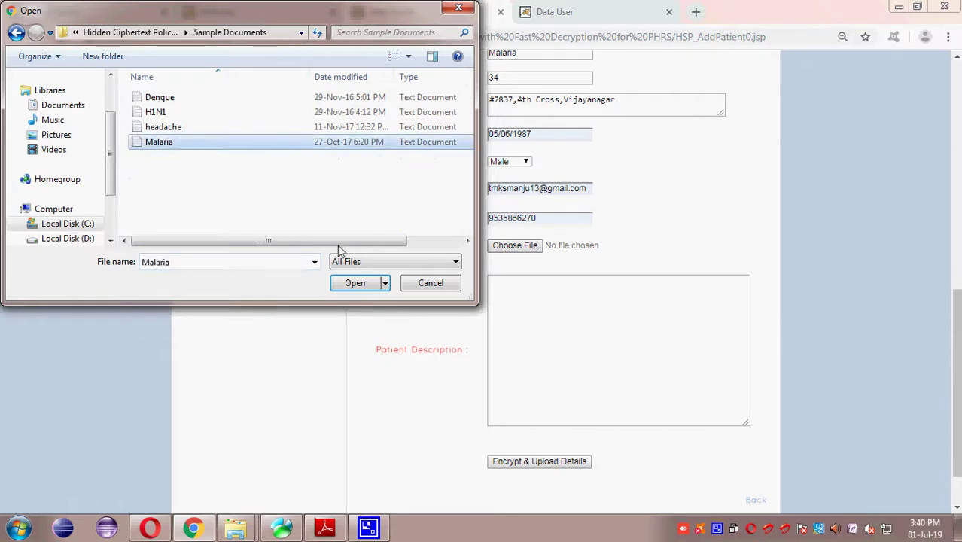
left_click(367, 282)
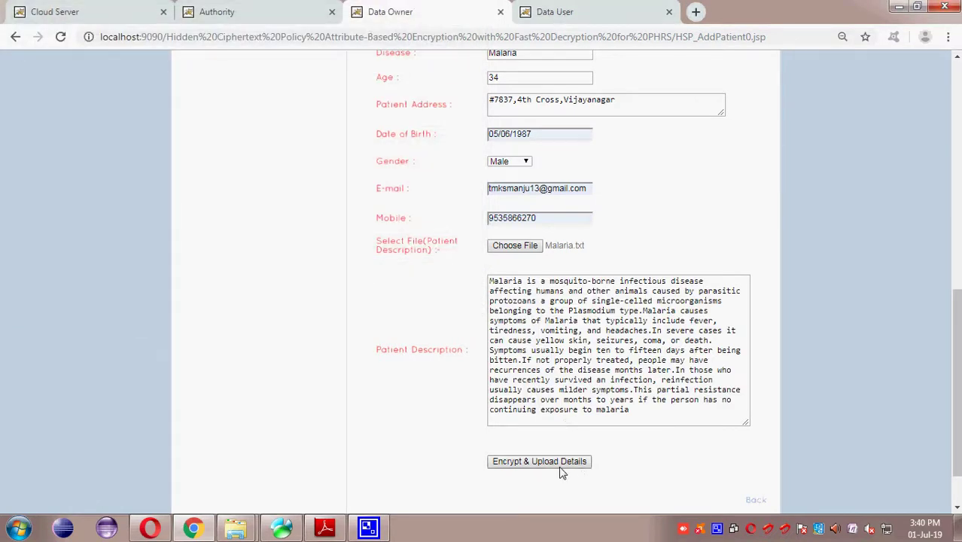
scroll(560, 459, "down", 3)
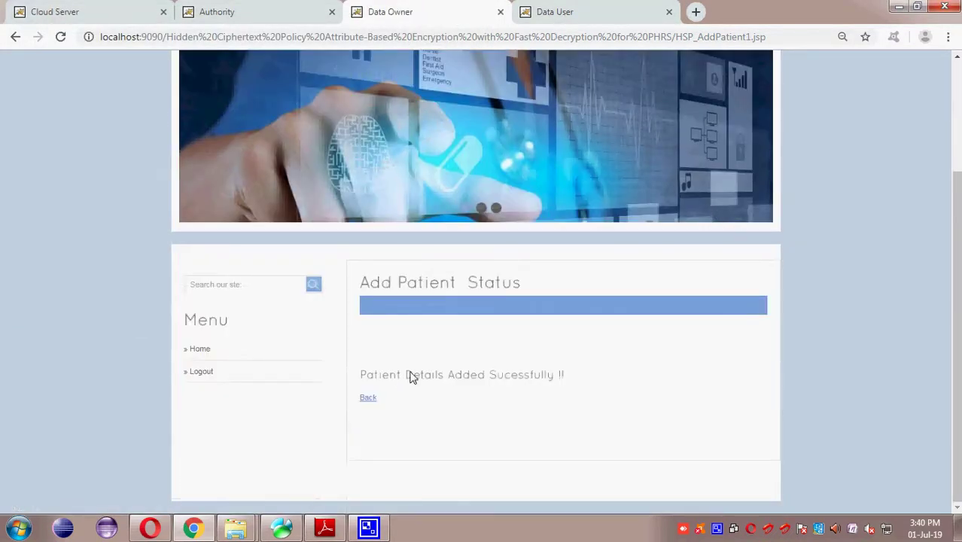
left_click(369, 397)
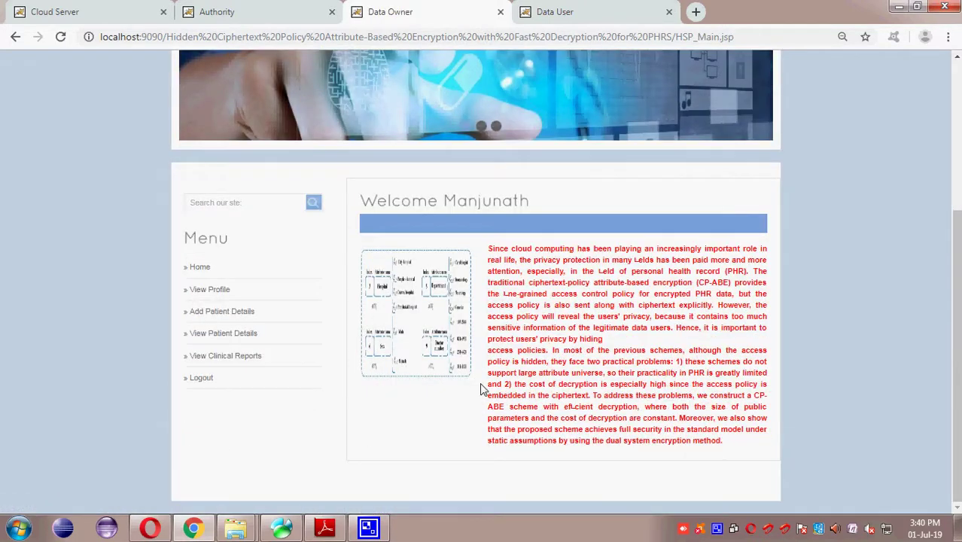
Step: As the data user, check which patient records are currently visible
left_click(560, 12)
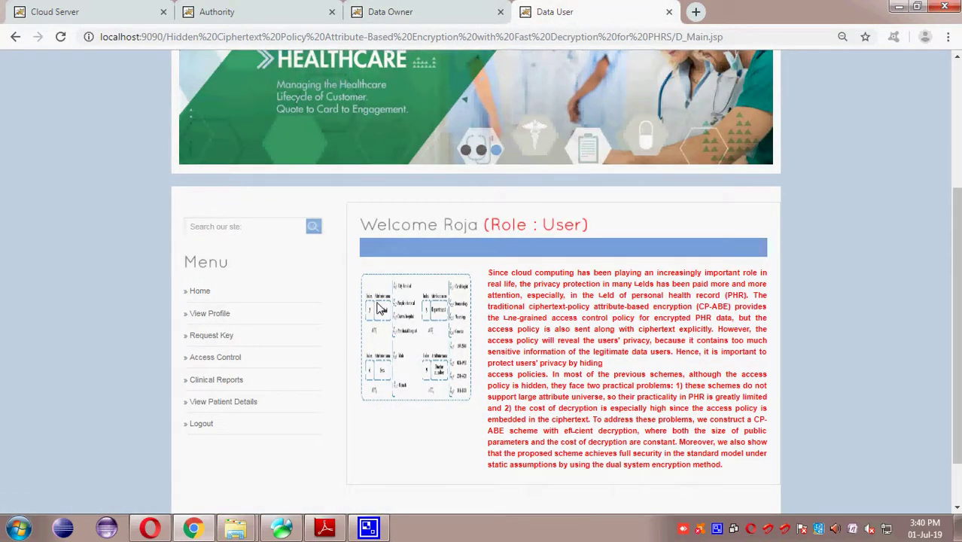
scroll(317, 403, "down", 2)
left_click(222, 337)
scroll(260, 360, "down", 3)
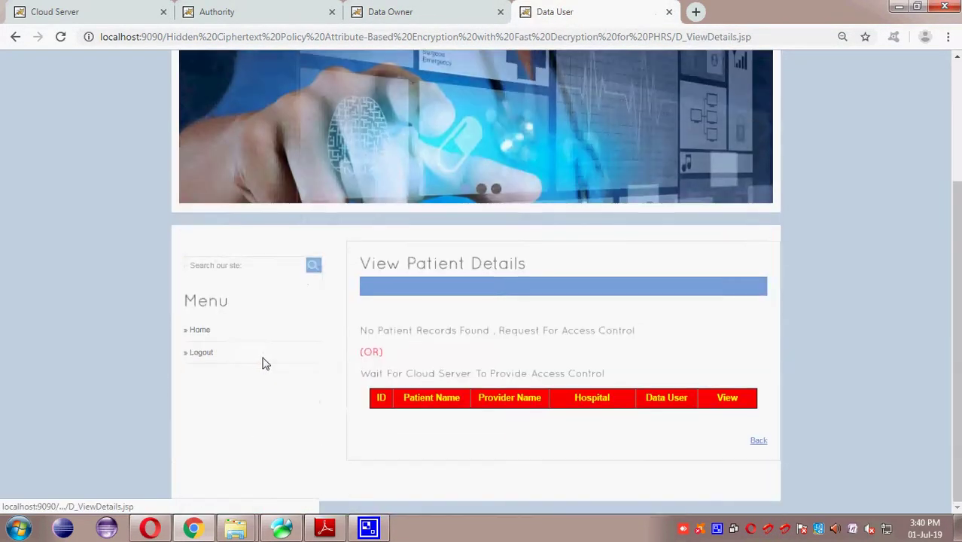
left_click(750, 444)
scroll(445, 414, "down", 2)
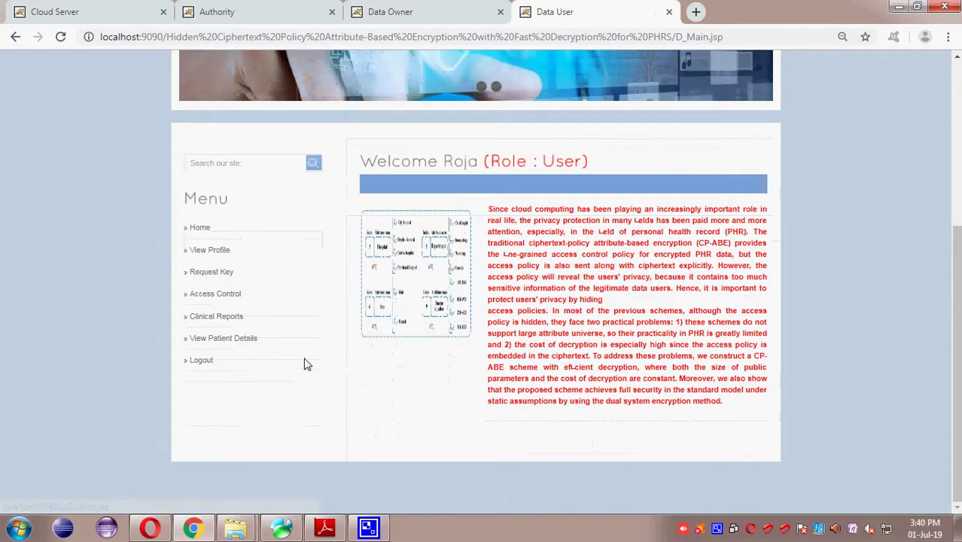
Step: Send an access request for the new Malaria patient record from Access Control
left_click(231, 301)
scroll(452, 354, "down", 3)
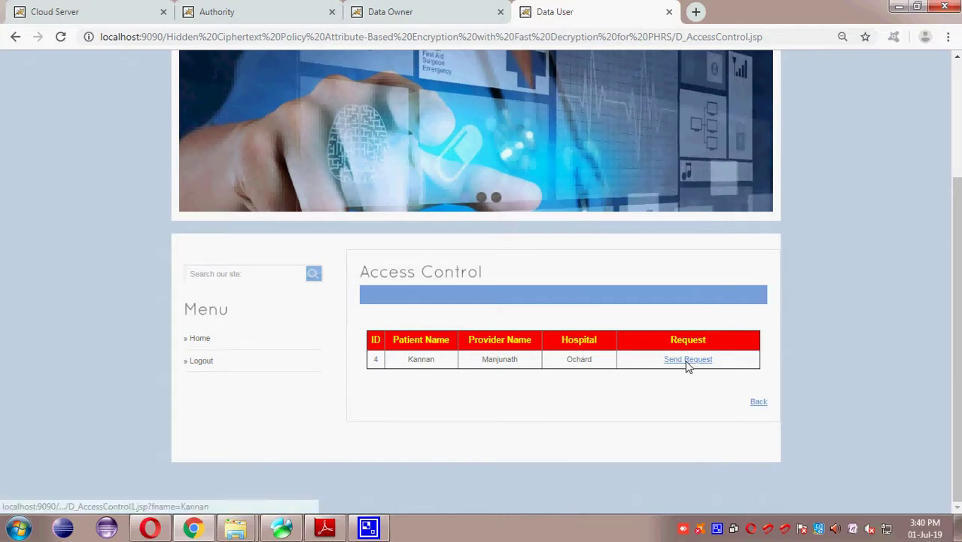
left_click(686, 360)
scroll(531, 368, "down", 2)
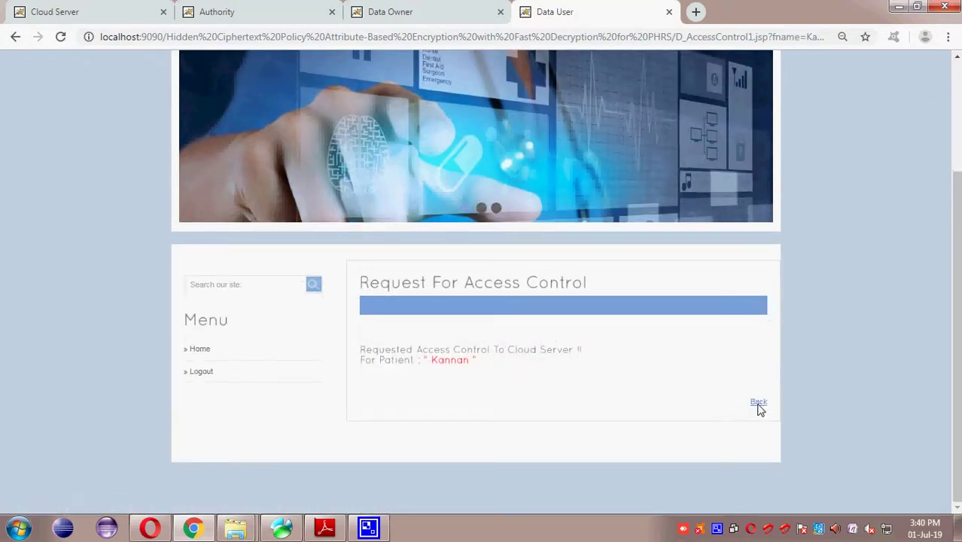
left_click(758, 402)
left_click(77, 11)
Step: Grant both document and details permission for access request 4 in Access Control Requests
scroll(307, 401, "down", 3)
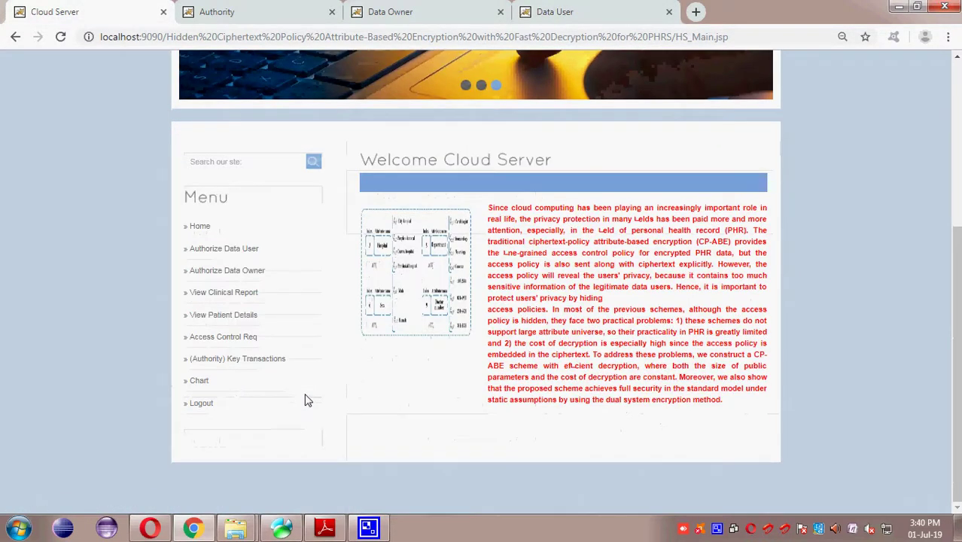
left_click(225, 336)
scroll(529, 390, "down", 1)
scroll(529, 390, "down", 2)
left_click_drag(485, 410, 618, 408)
left_click(623, 399)
left_click(712, 399)
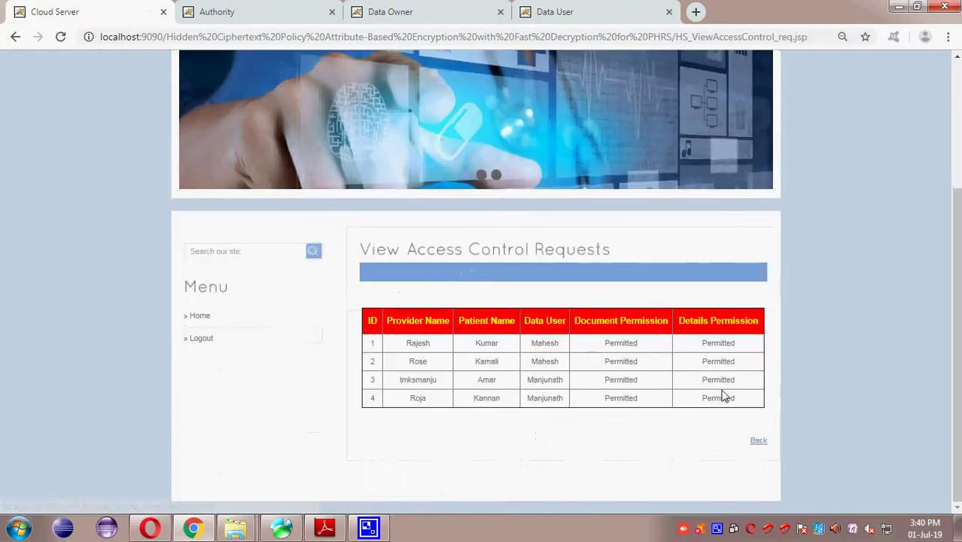
left_click(757, 442)
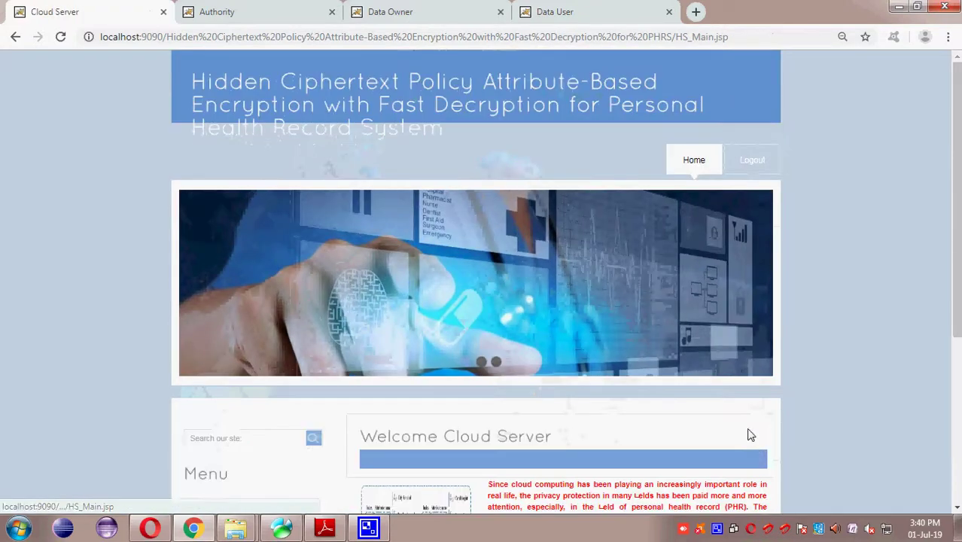
left_click(572, 11)
Step: Confirm both document and details statuses now show Permitted in Access Control
scroll(462, 199, "down", 2)
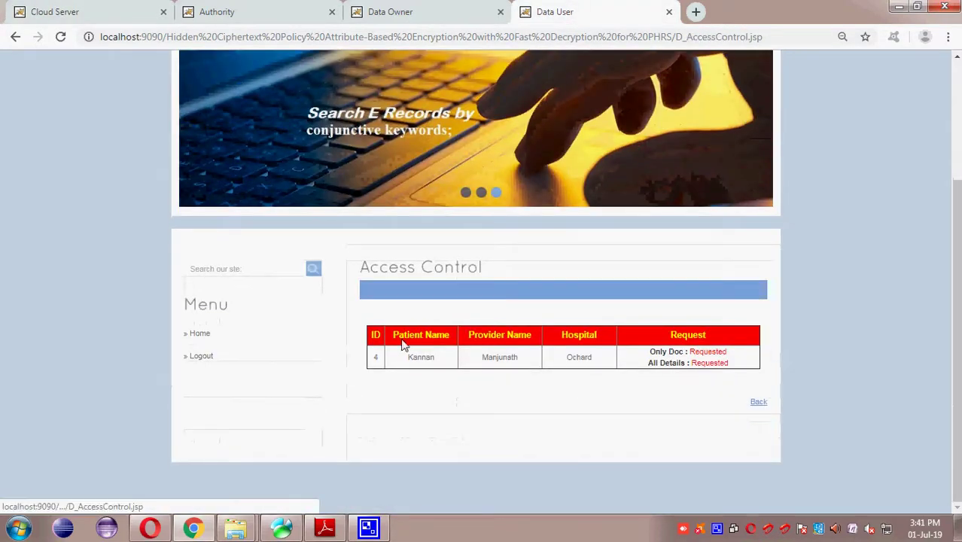
left_click(757, 403)
scroll(760, 410, "down", 5)
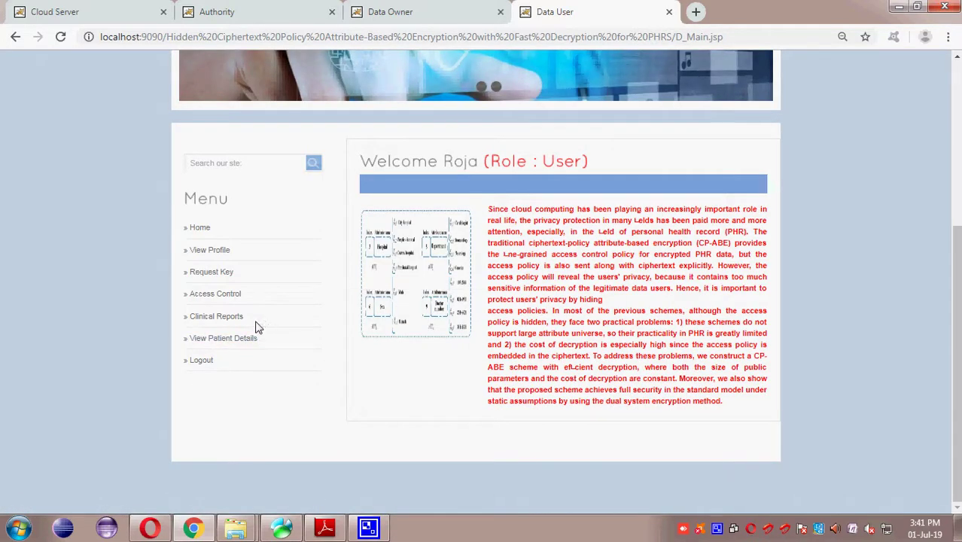
left_click(233, 298)
left_click_drag(440, 340, 723, 361)
left_click(749, 377)
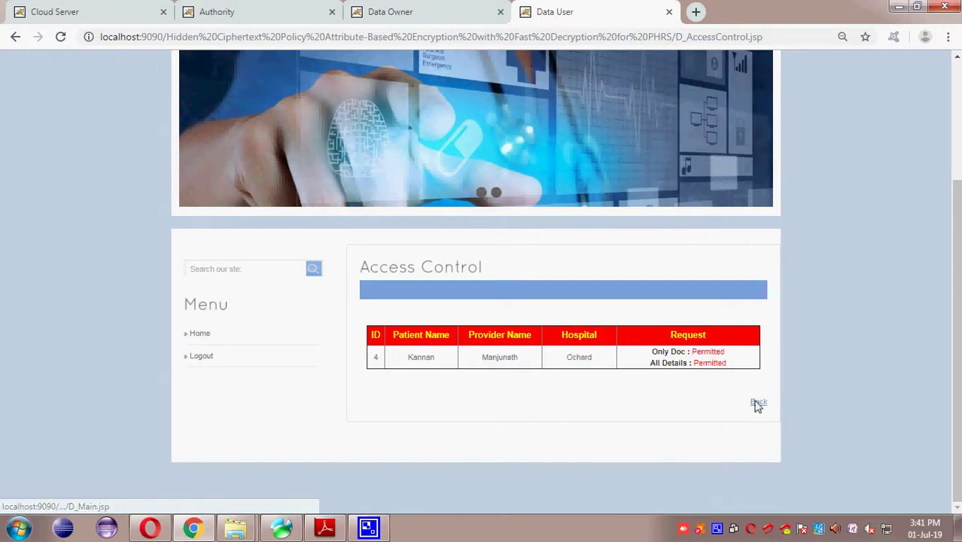
left_click(757, 404)
Step: Open the permitted Malaria patient's full record from View Patient Details
scroll(757, 406, "down", 5)
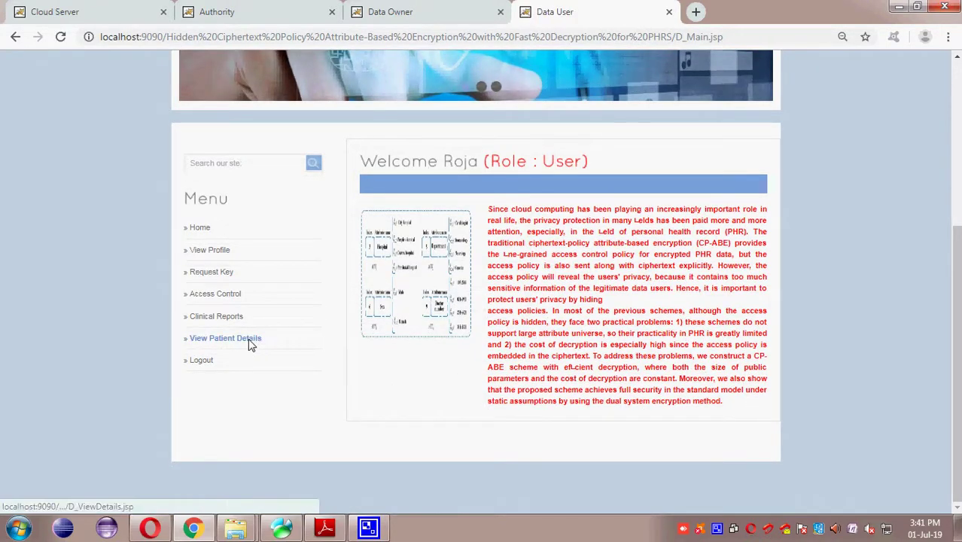
left_click(247, 338)
scroll(686, 443, "down", 2)
left_click(724, 399)
scroll(723, 401, "down", 3)
left_click_drag(411, 136, 542, 137)
left_click(452, 84)
scroll(601, 343, "down", 5)
scroll(602, 344, "up", 6)
Step: Try Generate Clinical Report, note the refusal message, and go back home
left_click(420, 211)
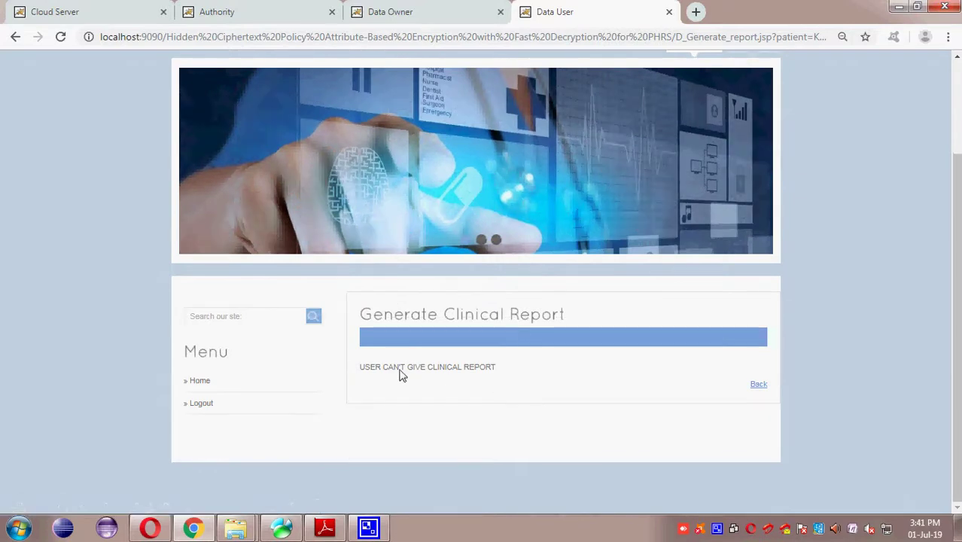
left_click_drag(362, 370, 516, 373)
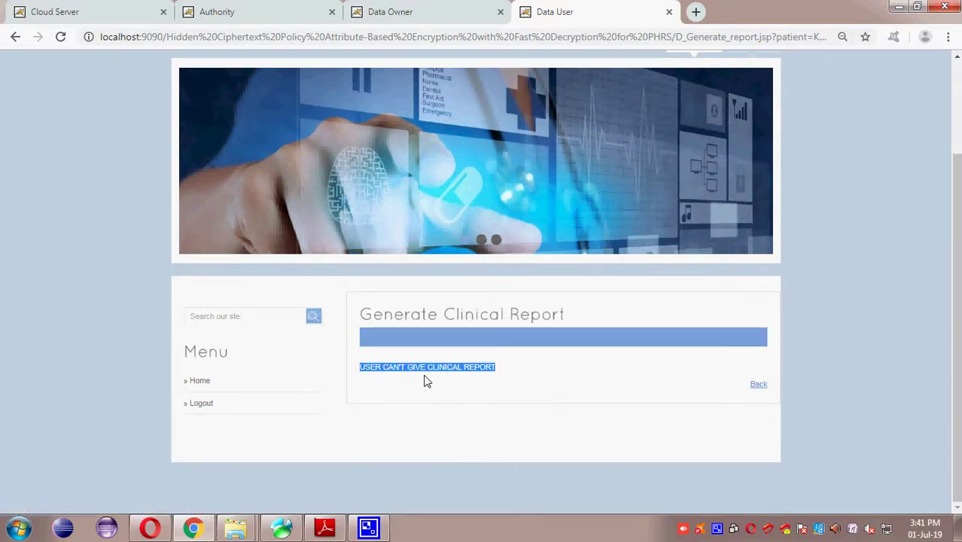
left_click(517, 374)
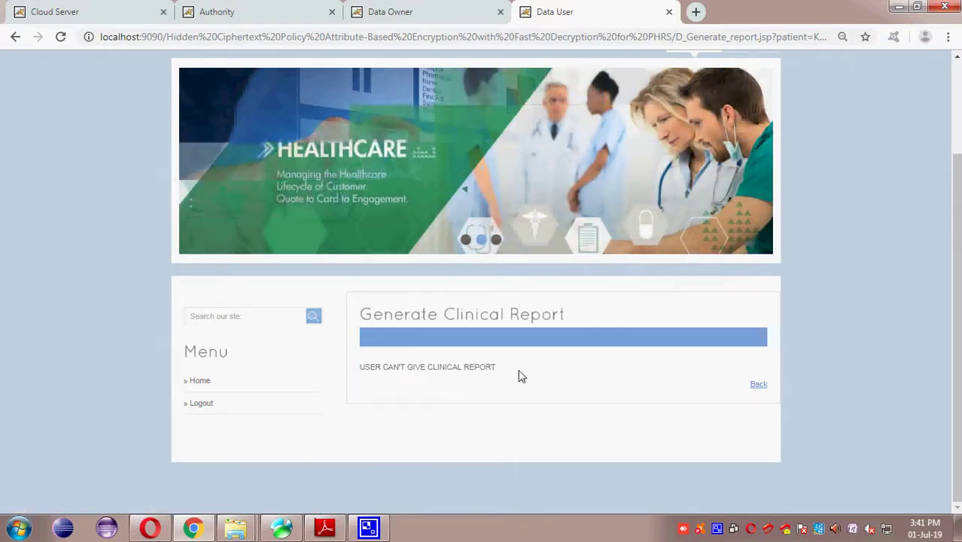
left_click_drag(517, 373, 335, 369)
left_click(468, 383)
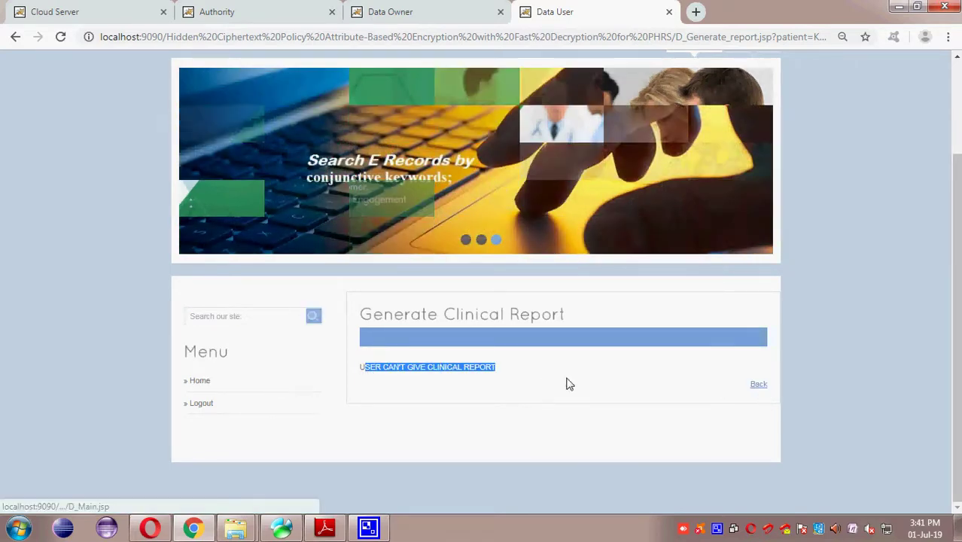
left_click_drag(493, 376, 368, 373)
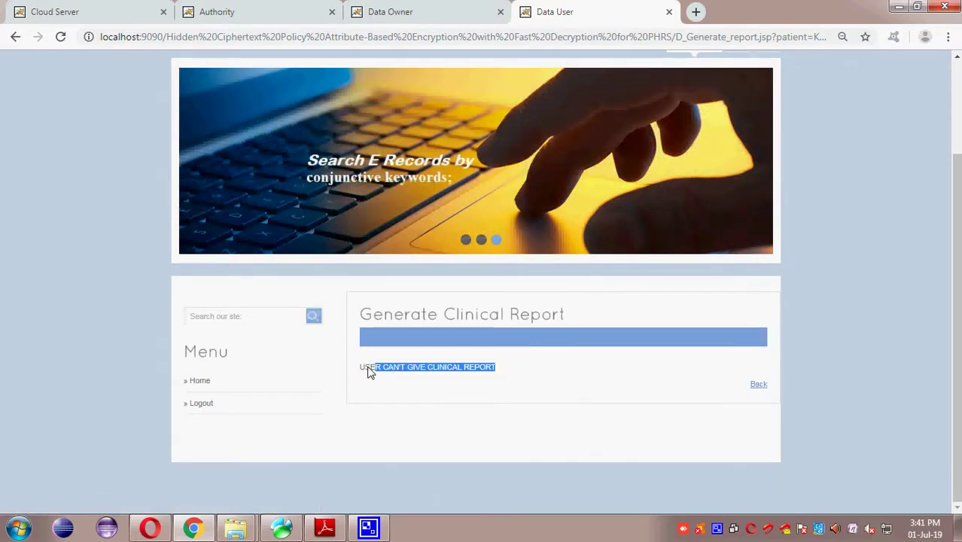
left_click(756, 385)
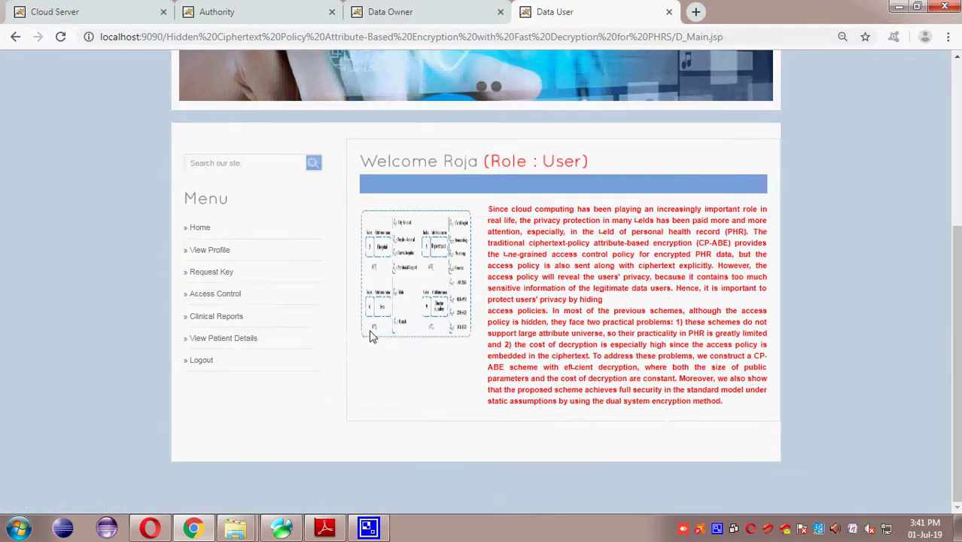
Step: Check the user's empty Generated Clinical Reports list and their profile
left_click(230, 317)
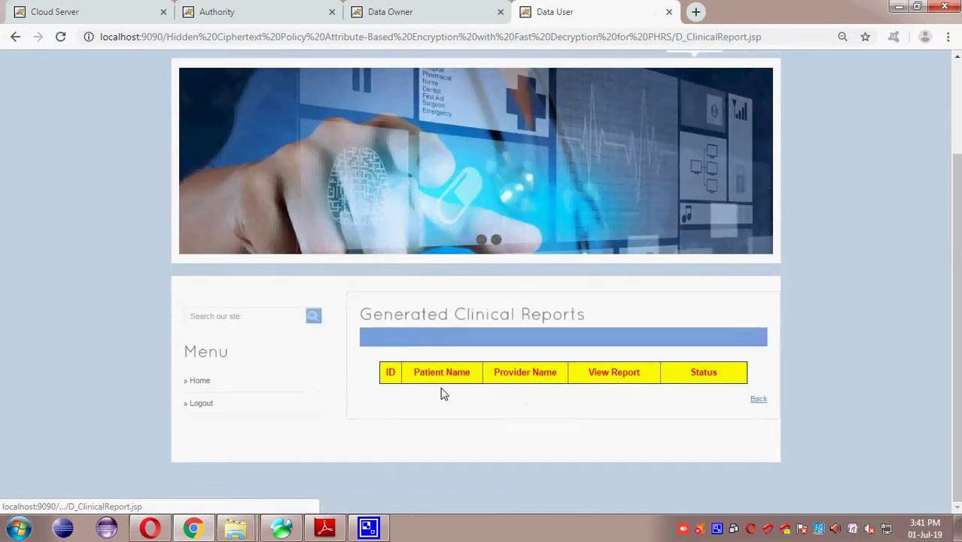
left_click(15, 38)
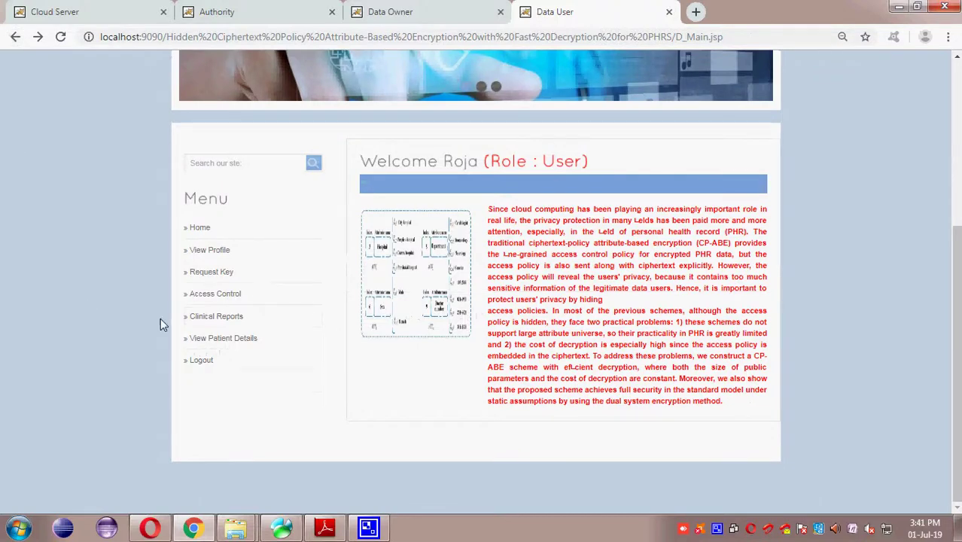
left_click(211, 250)
scroll(559, 350, "down", 3)
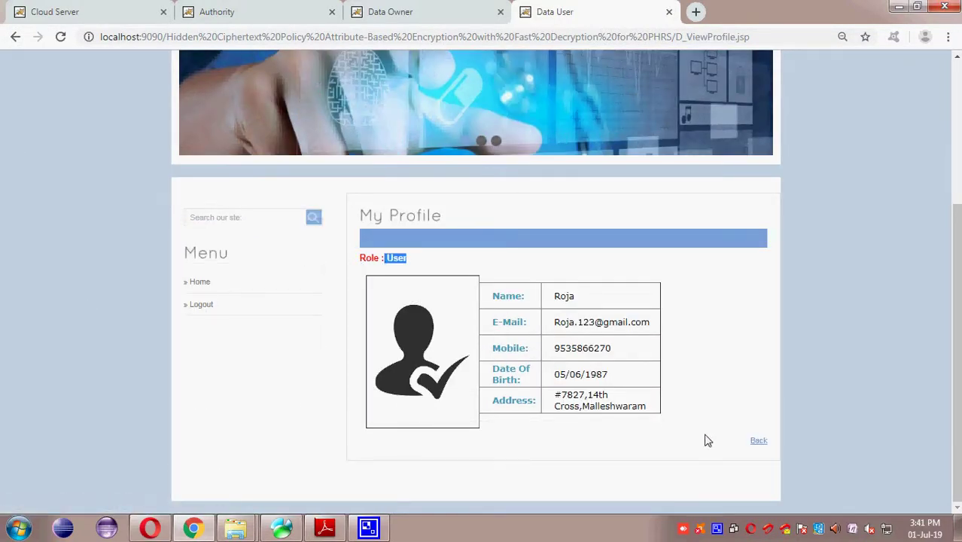
left_click(757, 443)
Step: Cycle through the Data Owner and Authority sessions to reach the Cloud Server welcome page
left_click(419, 15)
left_click(274, 15)
left_click(390, 12)
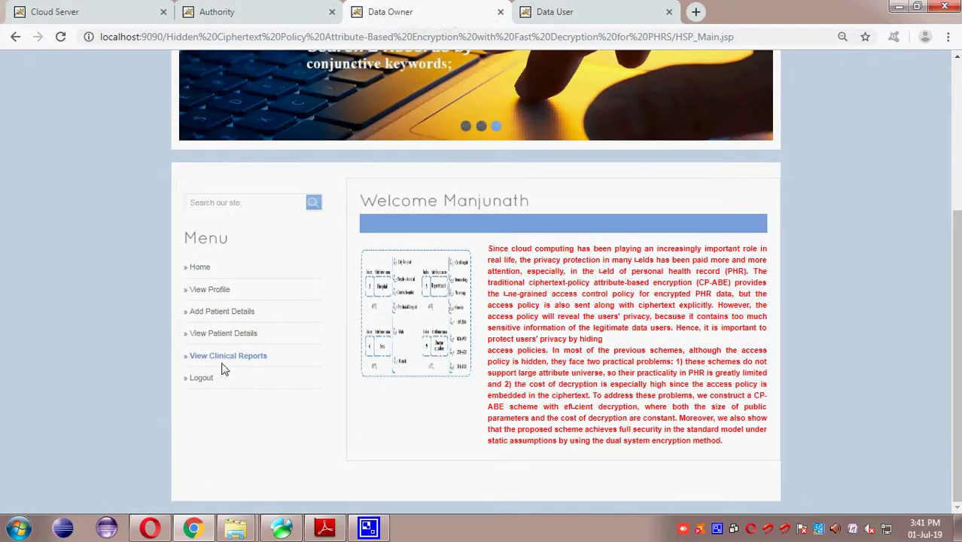
left_click(272, 14)
scroll(356, 320, "down", 3)
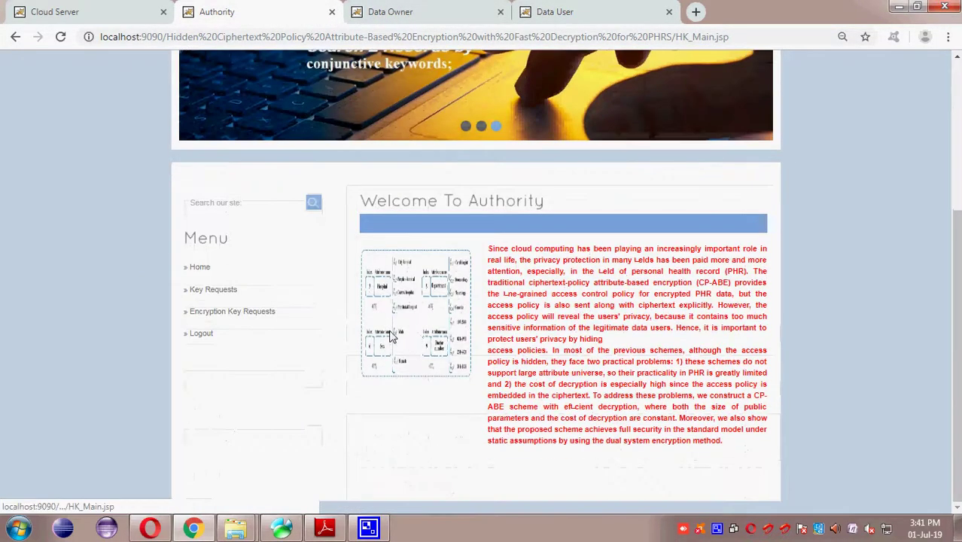
left_click(54, 12)
scroll(339, 293, "down", 3)
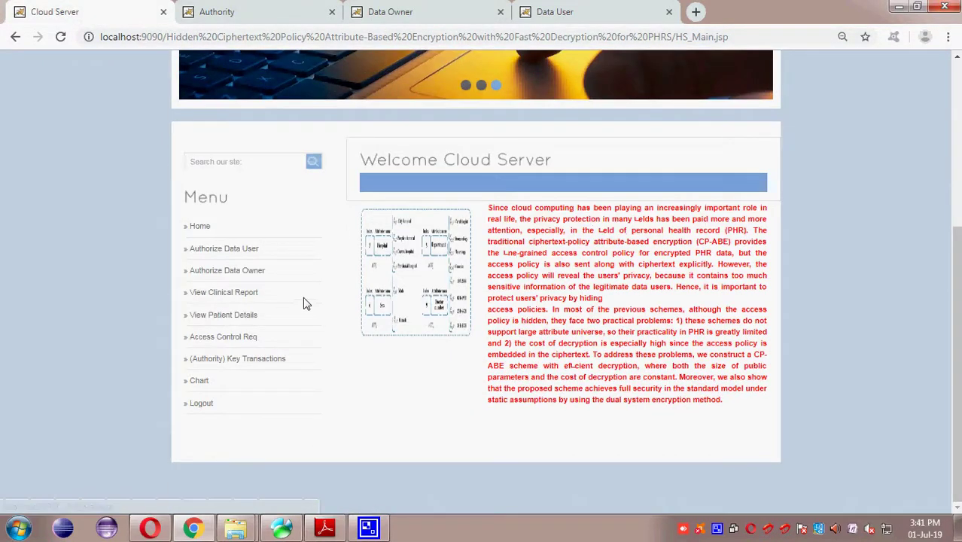